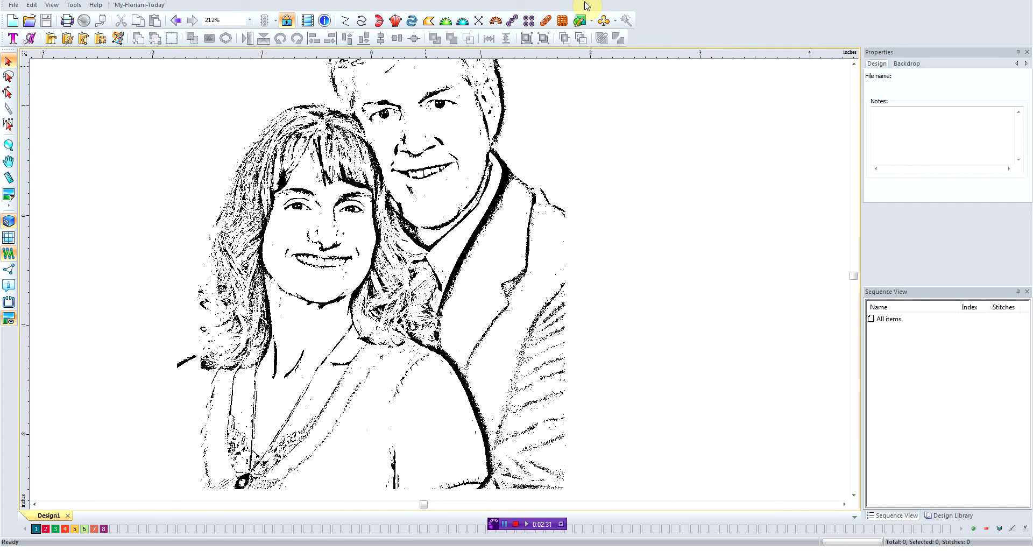
- Start a 3.0 mm Input Run line with its first point on the man's shoulder near the collar
left_click(362, 20)
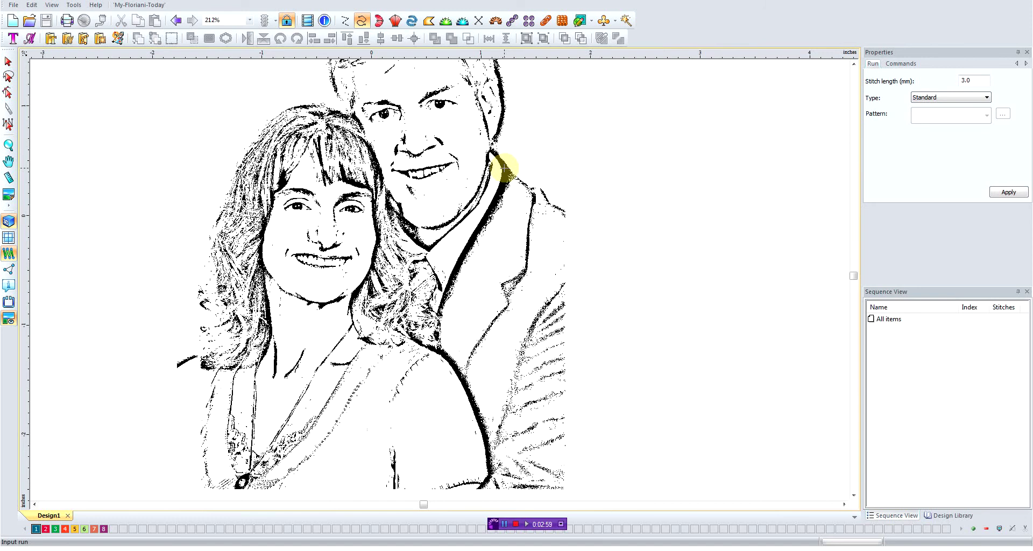
left_click(505, 168)
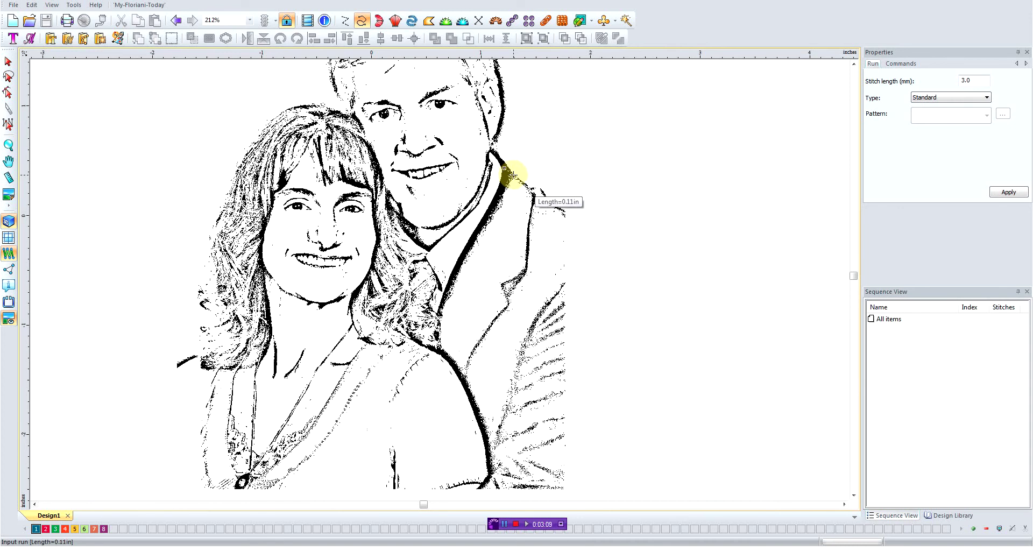
- Trace the run down the man's shoulder line
left_click(516, 176)
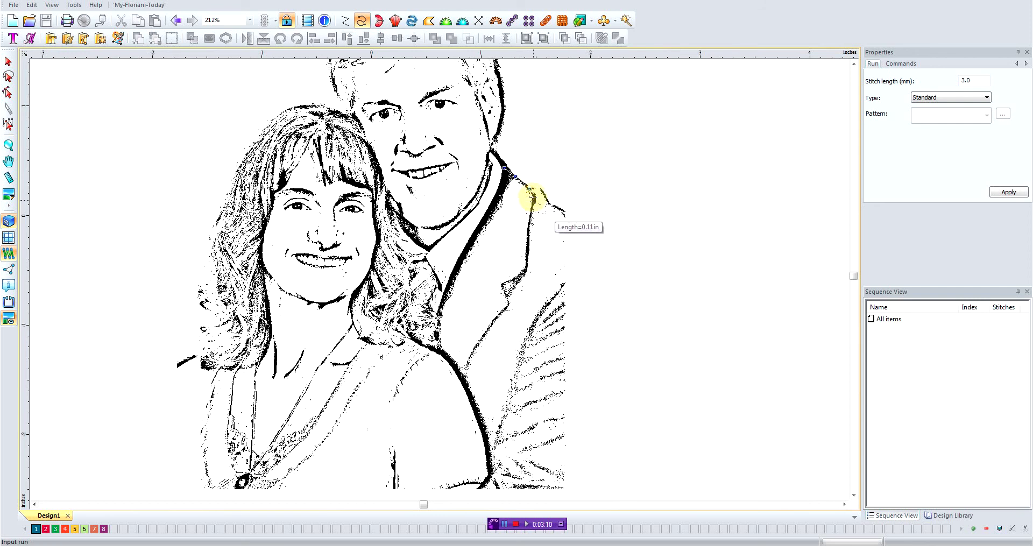
left_click(530, 188)
left_click(534, 195)
left_click(532, 206)
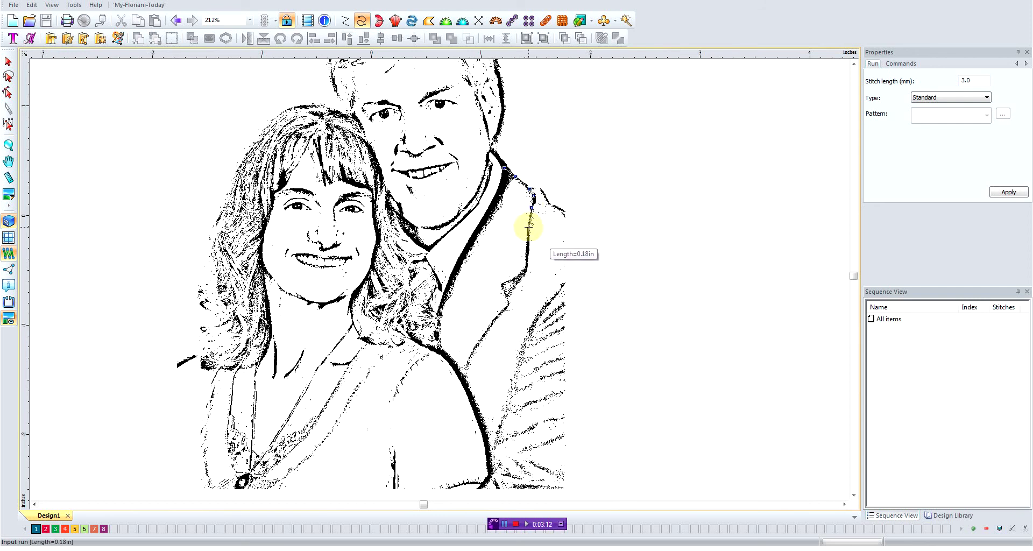
left_click(528, 226)
left_click(528, 237)
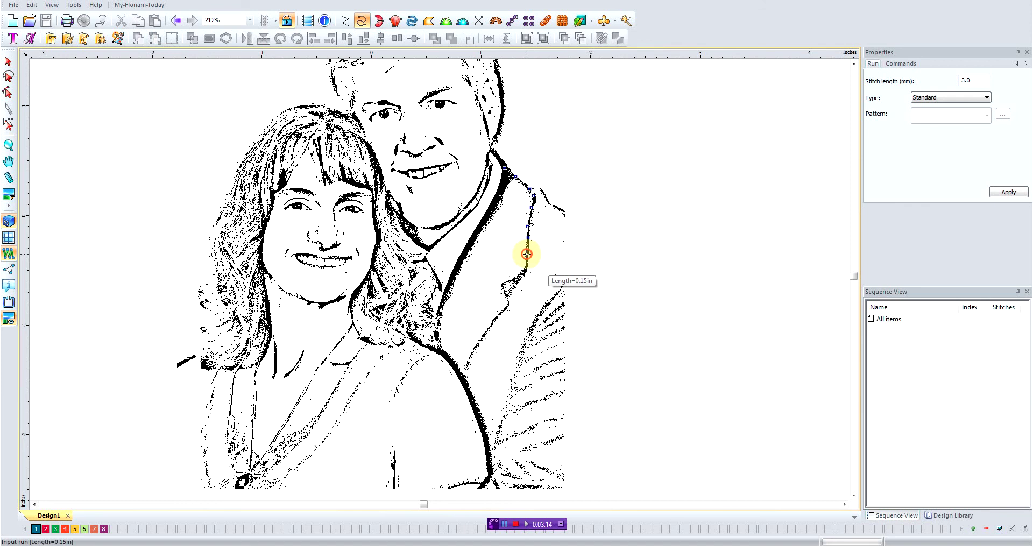
left_click(526, 253)
- Continue the run along the lapel and jacket edge toward the sleeve bottom
left_click(527, 265)
left_click(521, 275)
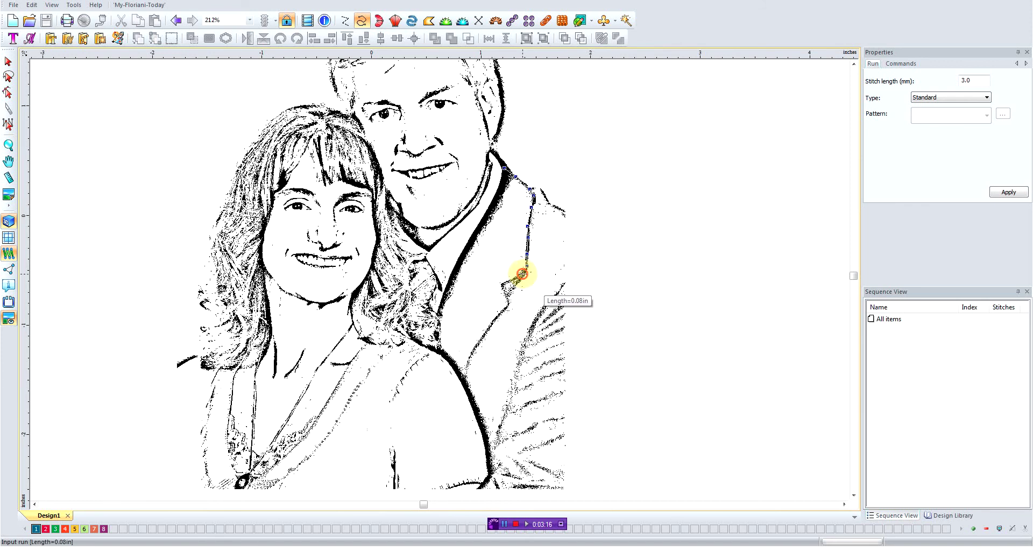
left_click(510, 284)
left_click(503, 289)
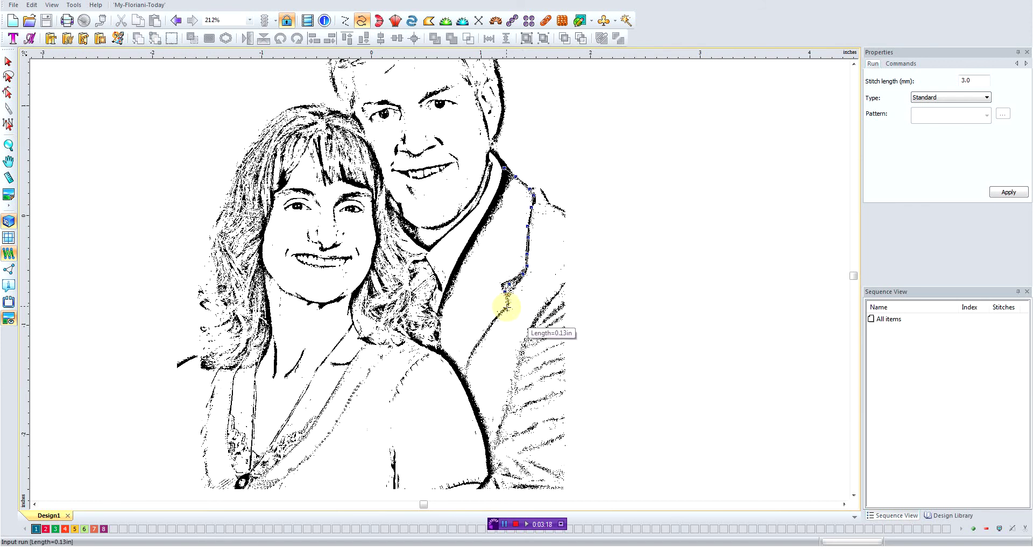
left_click(507, 306)
left_click(494, 319)
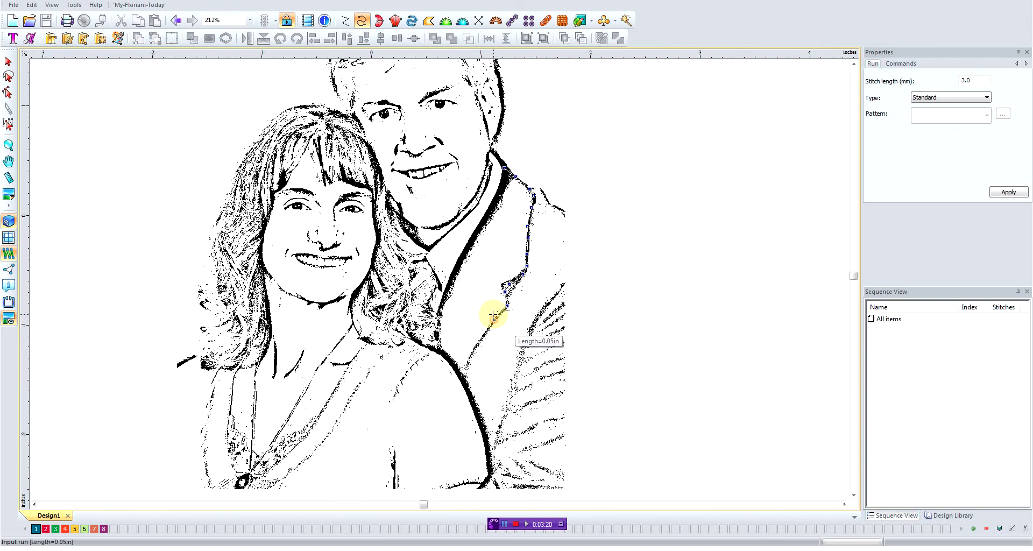
left_click(483, 334)
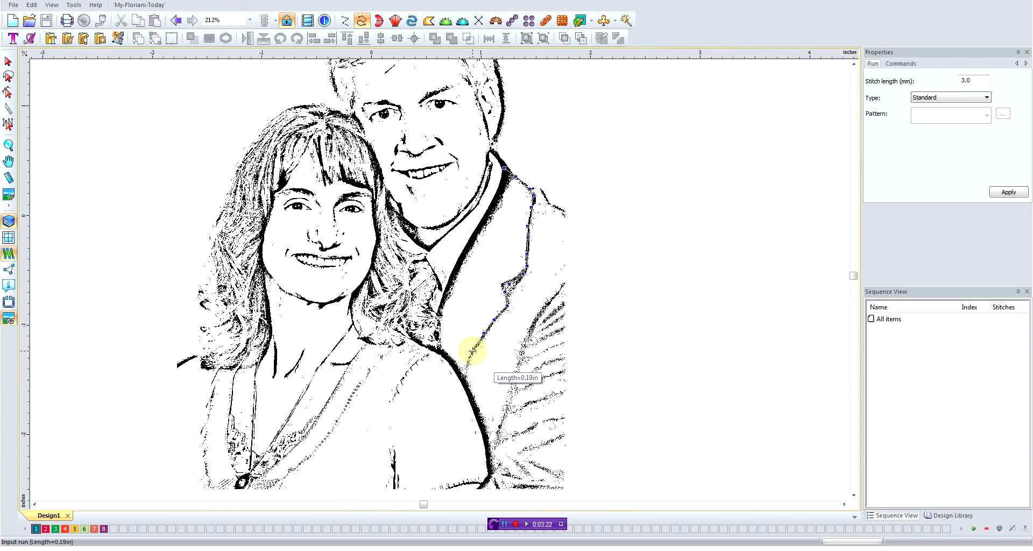
left_click(472, 351)
left_click(466, 365)
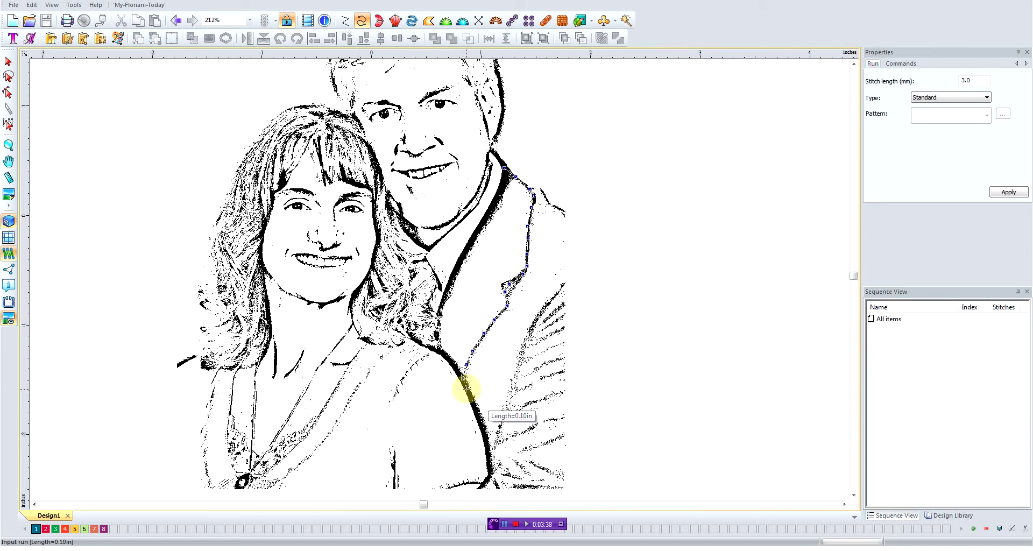
left_click(475, 405)
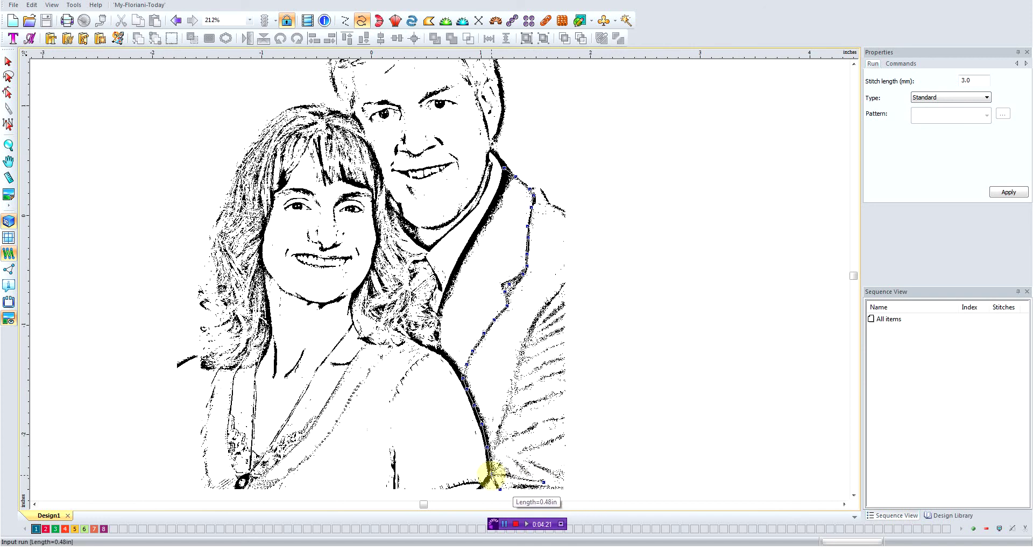
- Extend the run along the sleeve bottom to the jacket's right edge and back
left_click(491, 474)
left_click(518, 488)
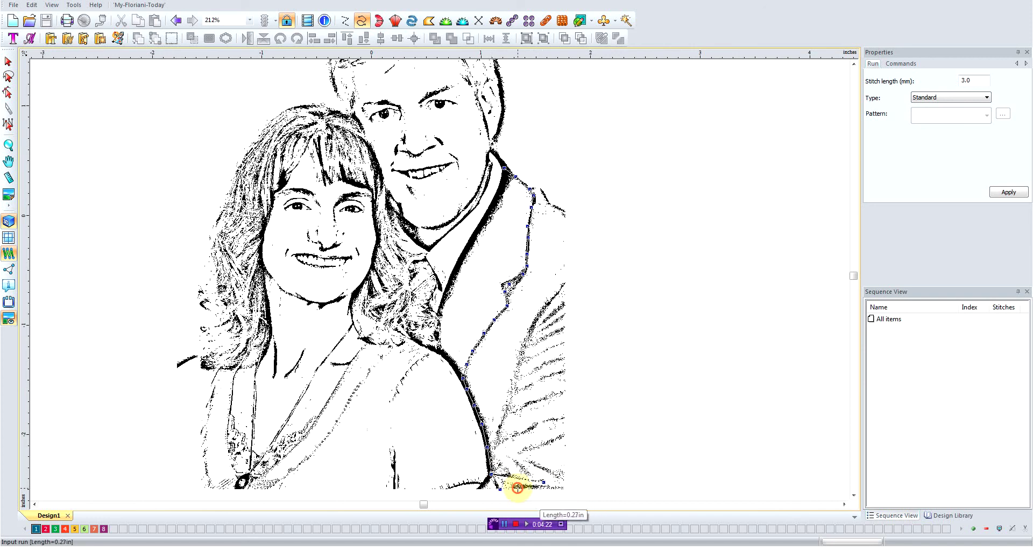
left_click(563, 487)
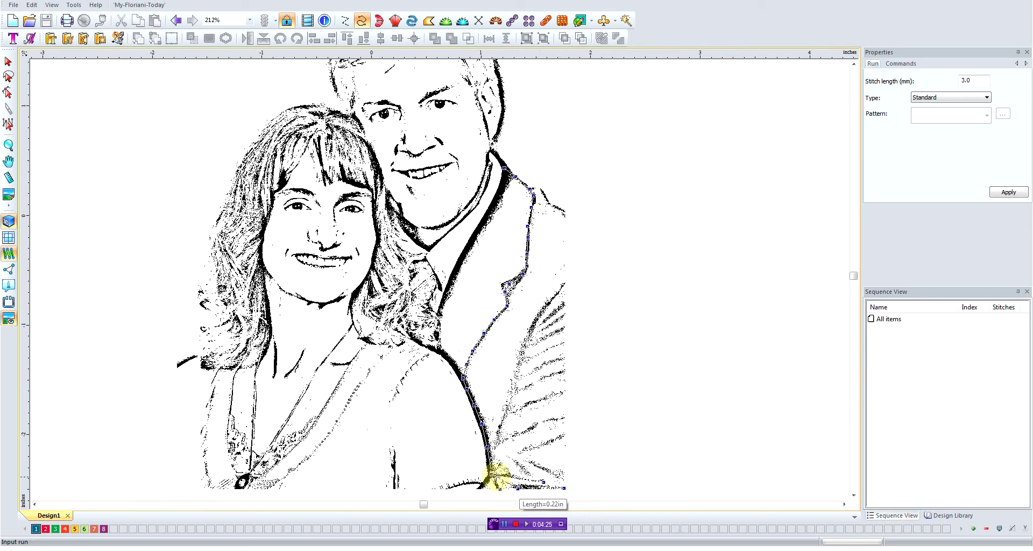
left_click(490, 474)
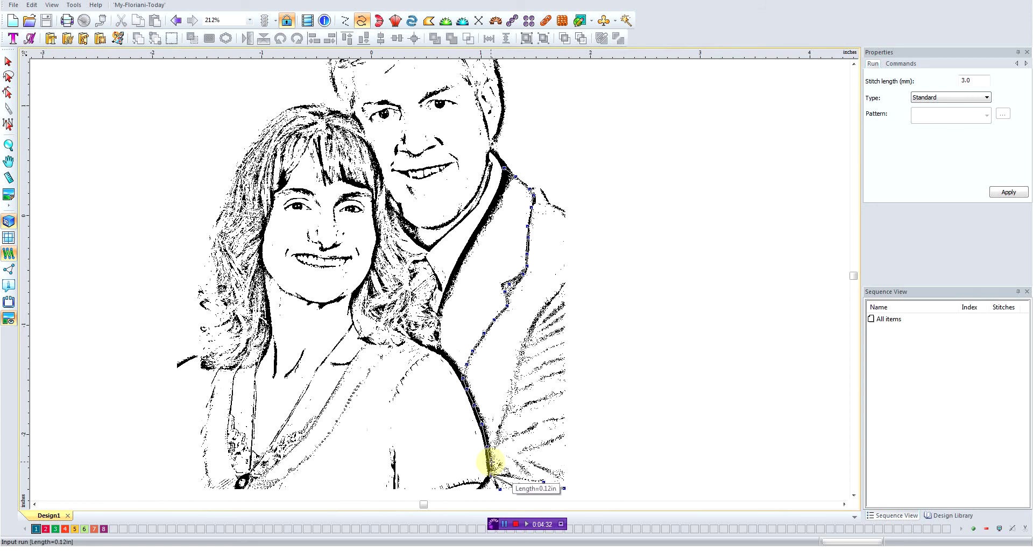
- Zigzag diagonal shading strokes across the lower sleeve between the jacket edge and the right edge
left_click(534, 478)
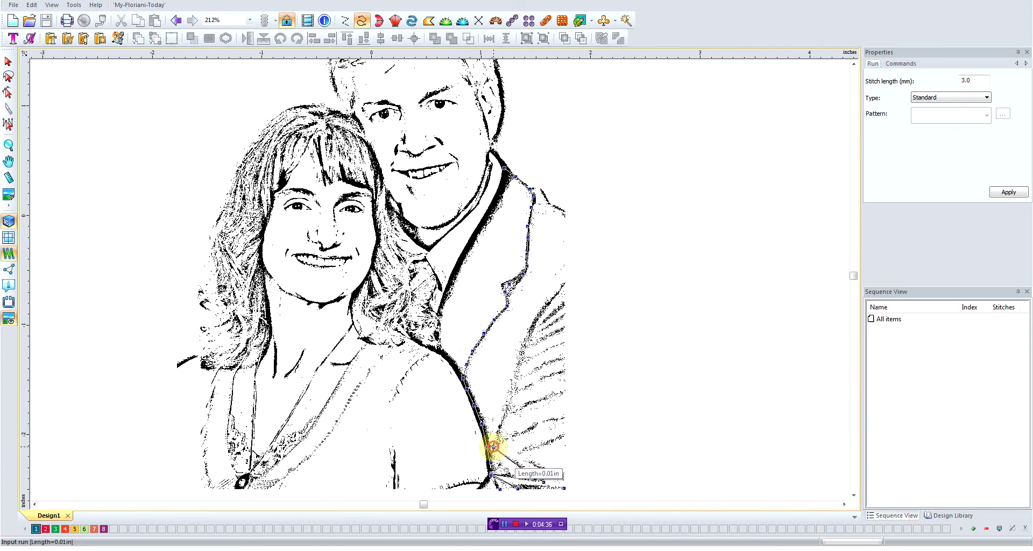
left_click(563, 418)
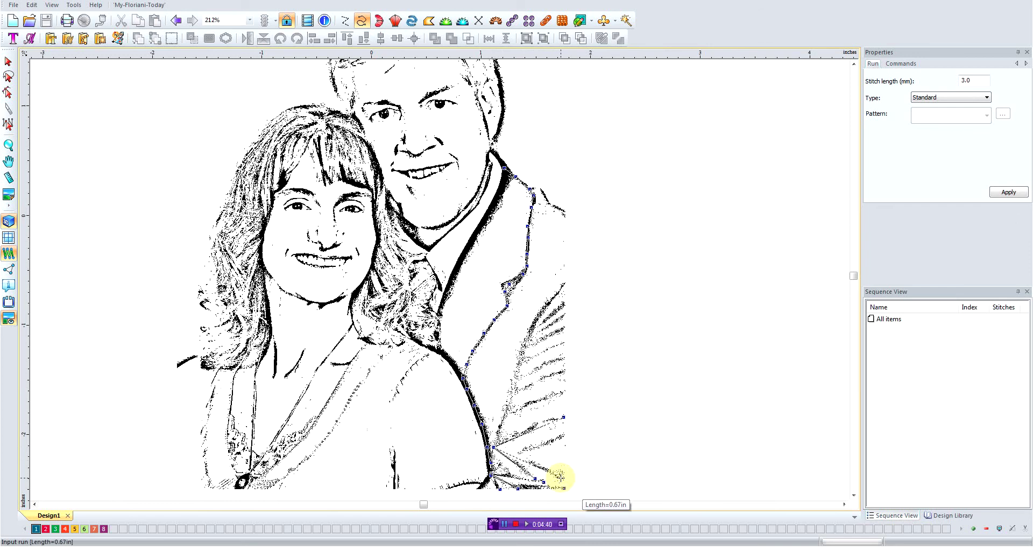
left_click(491, 446)
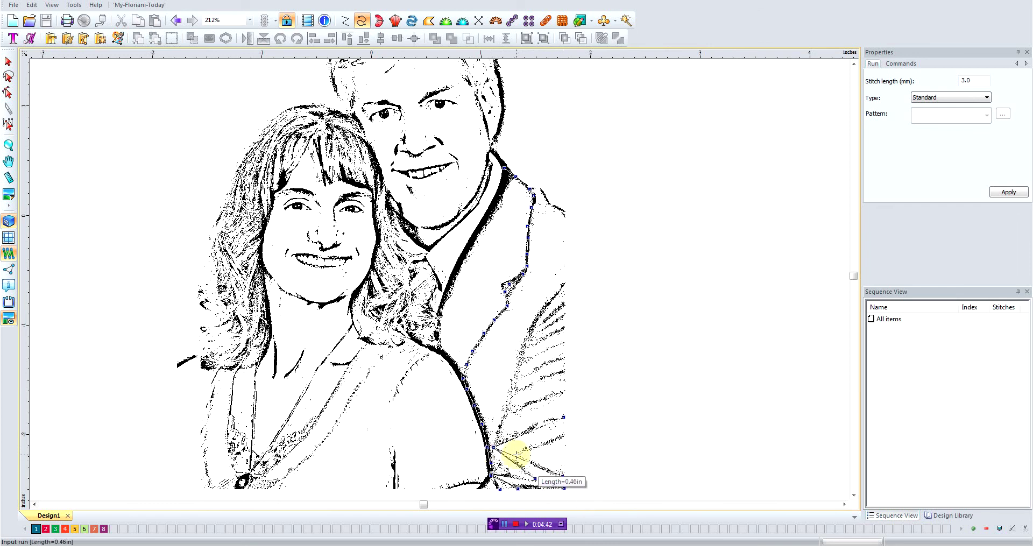
left_click(515, 456)
left_click(562, 436)
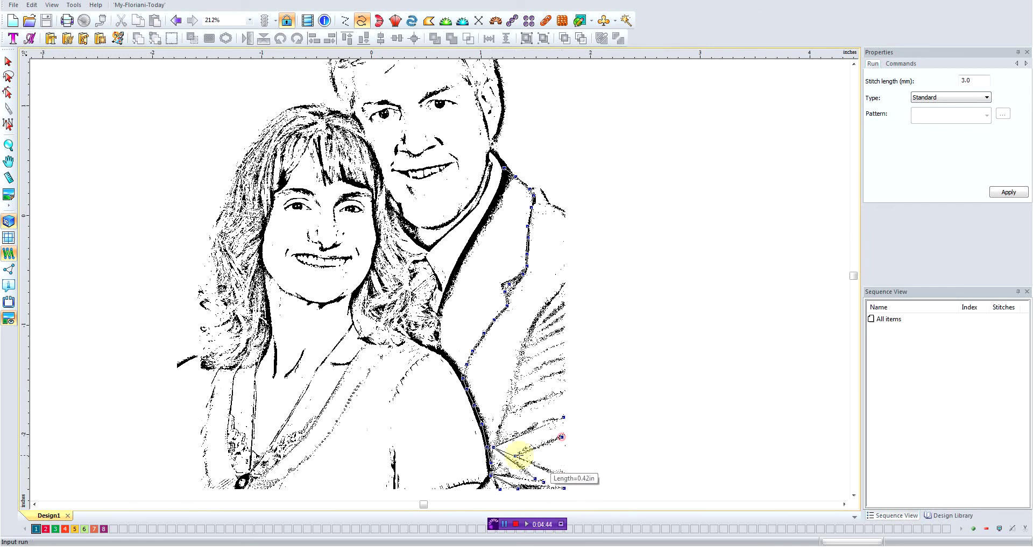
left_click(494, 448)
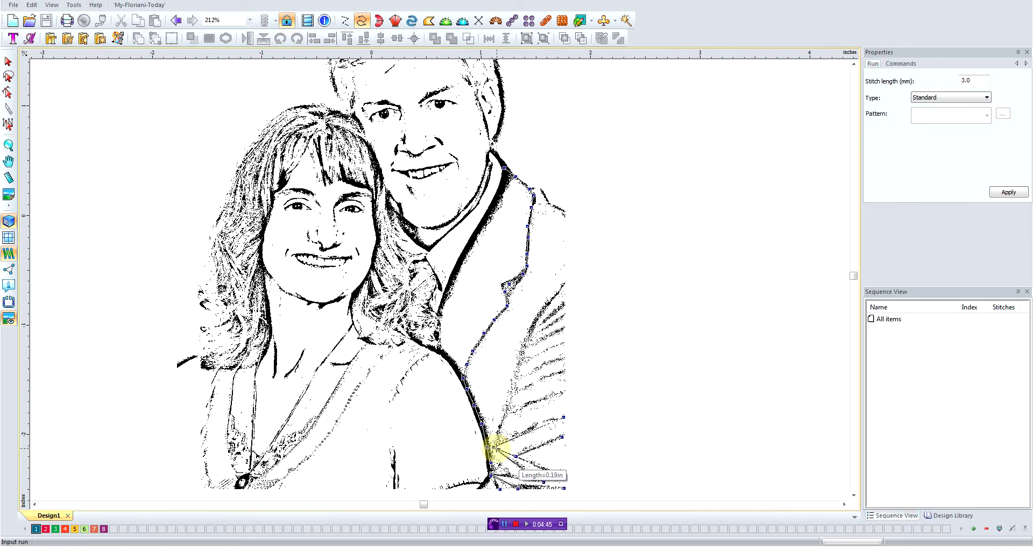
left_click(506, 414)
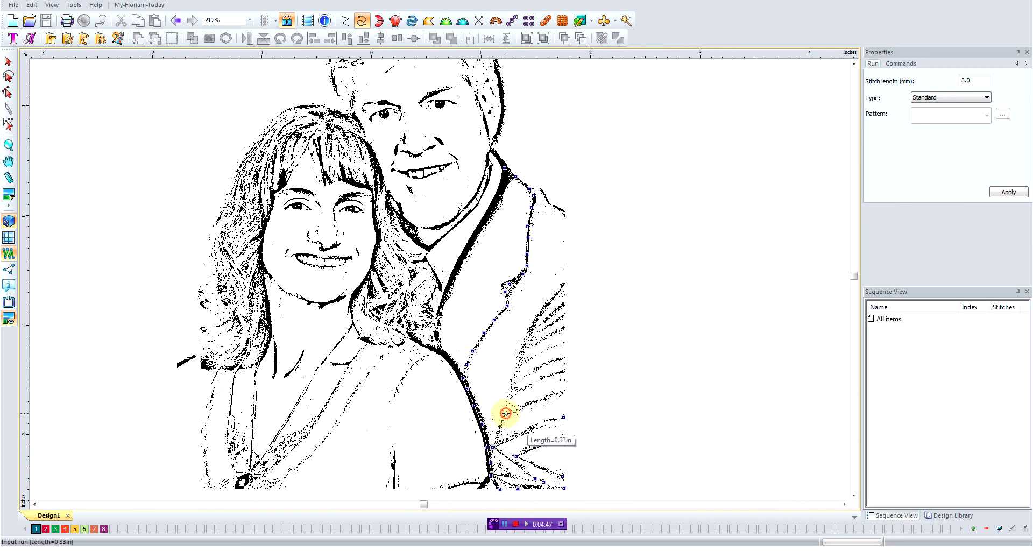
left_click(563, 391)
left_click(516, 389)
- Add further shading strokes up the right edge to the topmost stroke
left_click(563, 370)
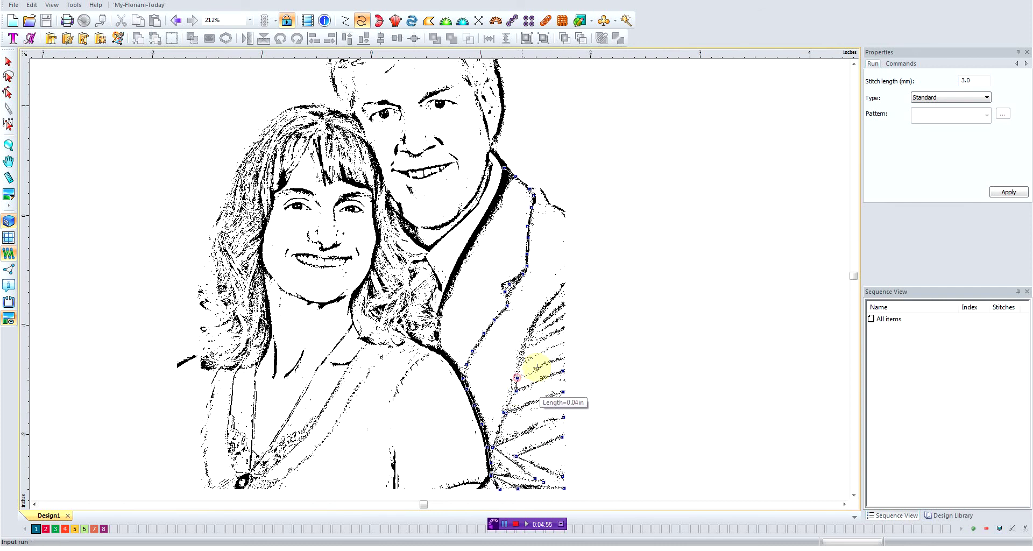
left_click(561, 359)
left_click(520, 359)
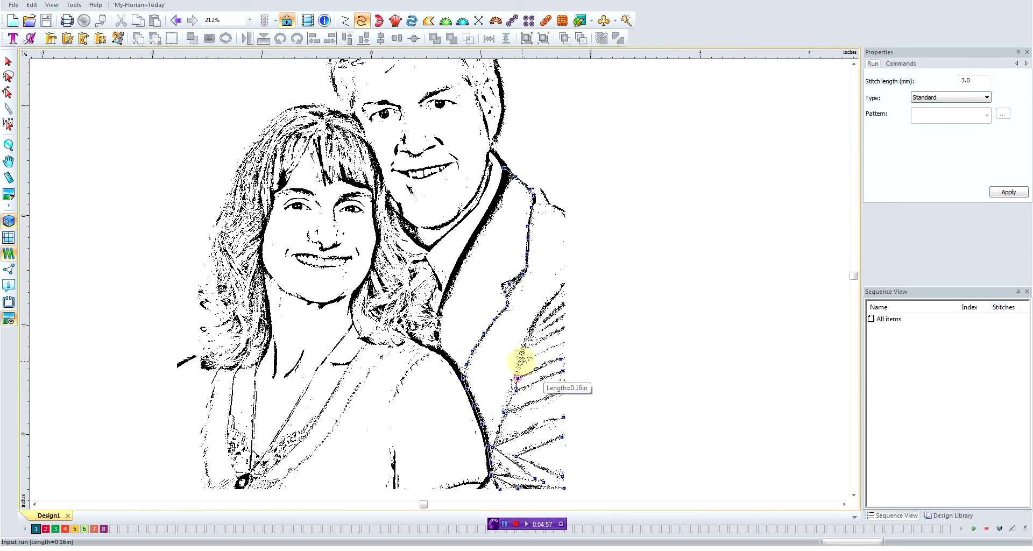
left_click(561, 342)
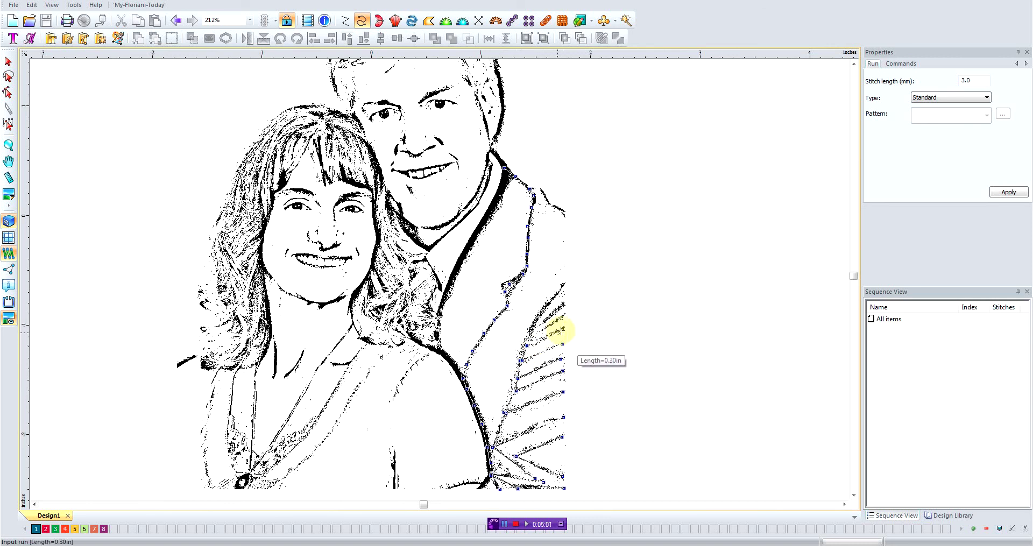
left_click(561, 329)
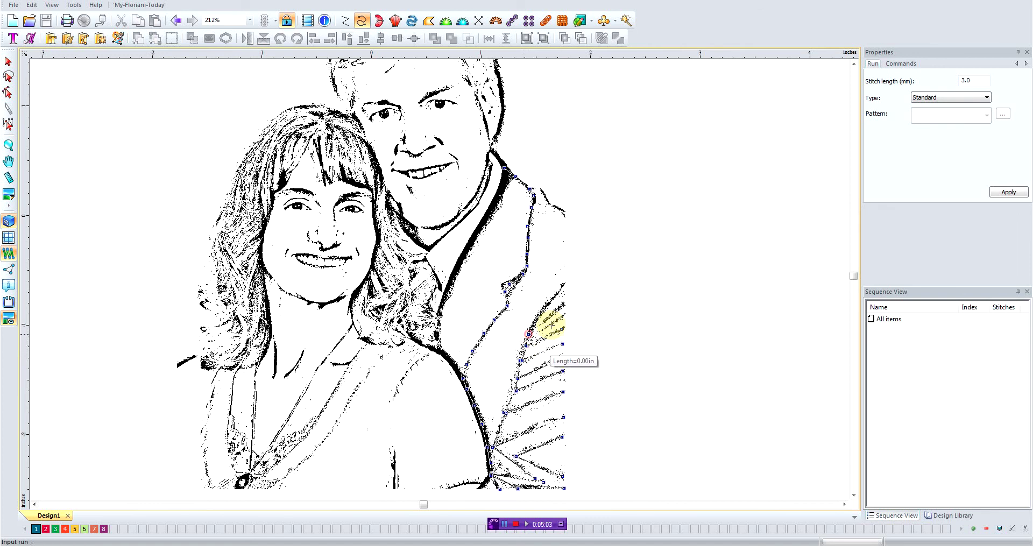
left_click(563, 317)
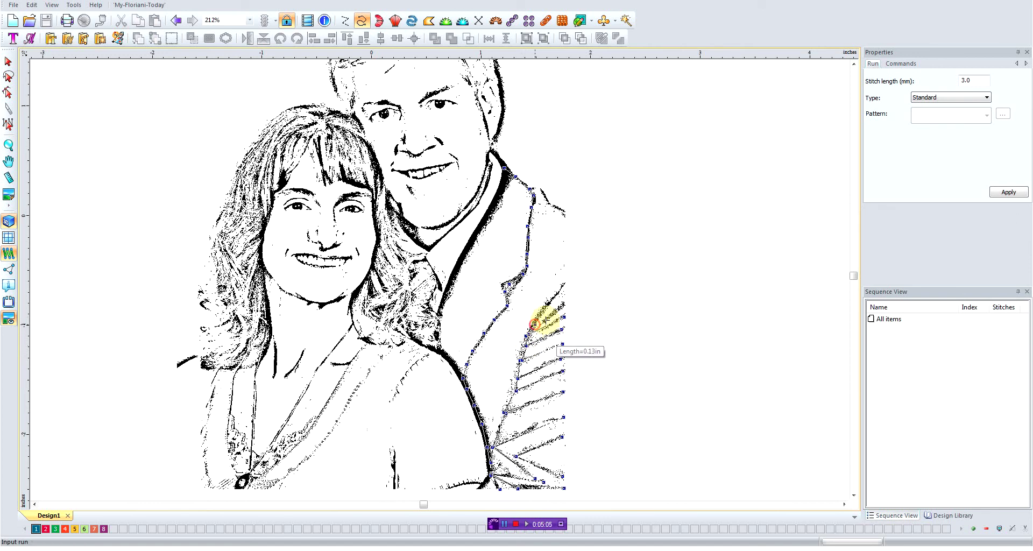
left_click(562, 304)
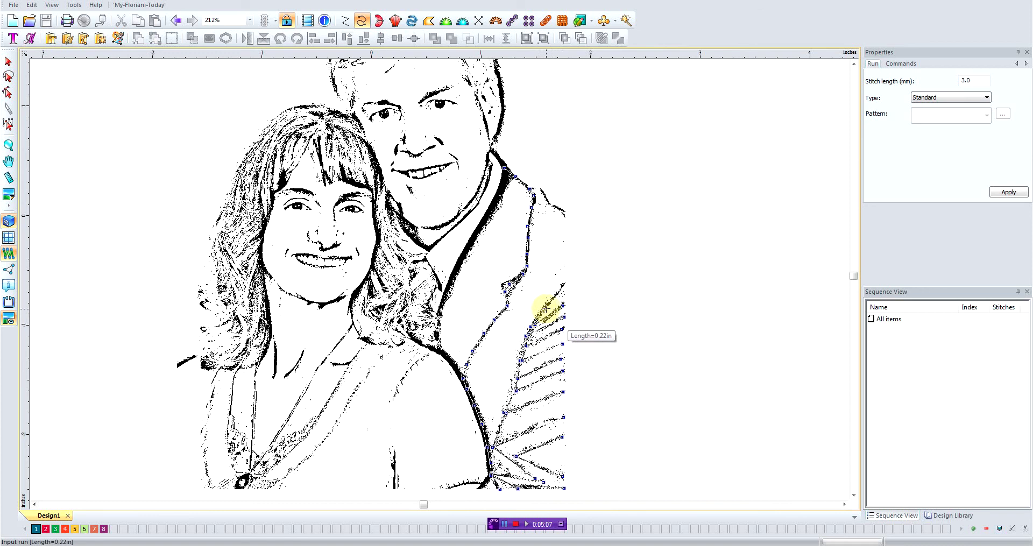
left_click(545, 308)
left_click(564, 283)
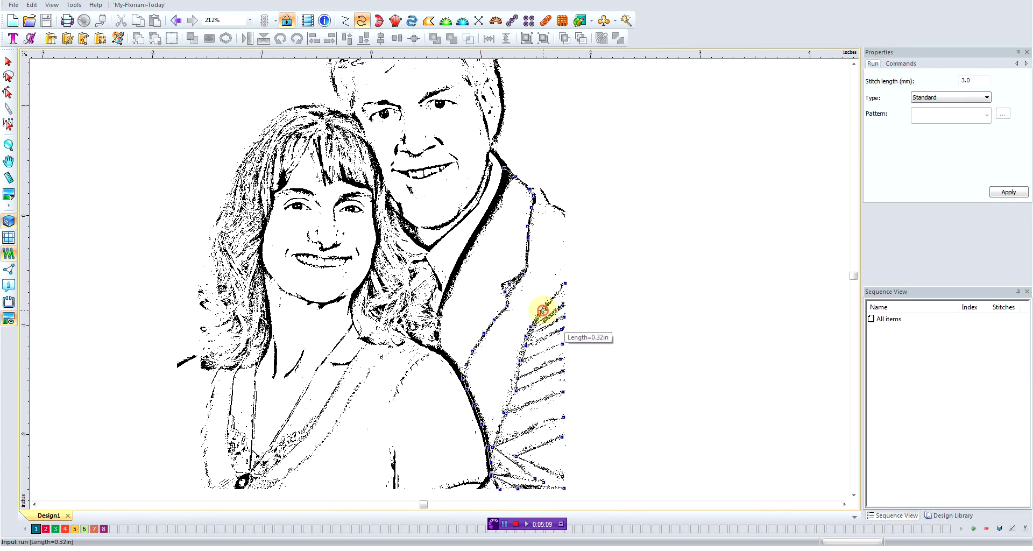
- Retrace the run back down the jacket edge to its lower end
left_click(531, 325)
left_click(525, 340)
left_click(520, 357)
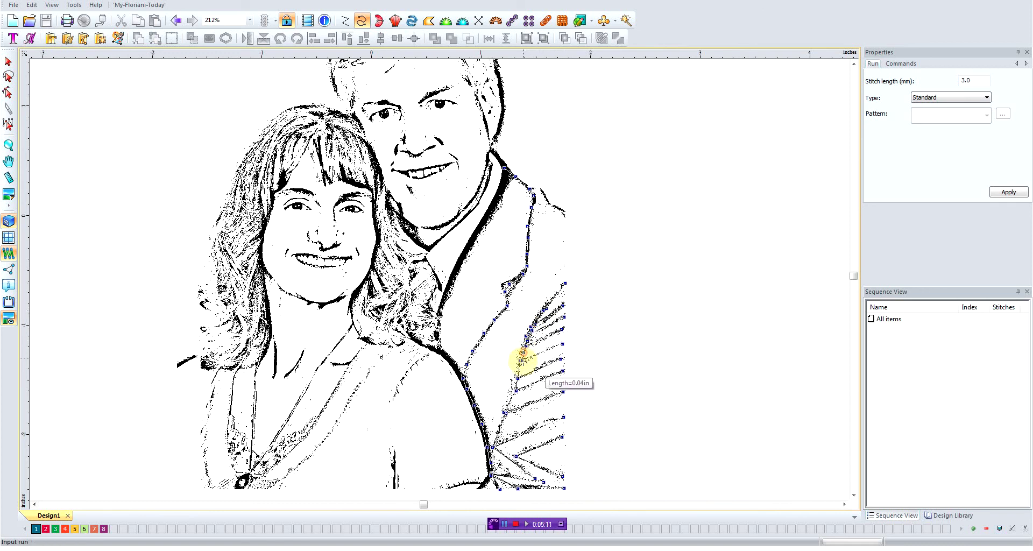
left_click(518, 369)
left_click(516, 379)
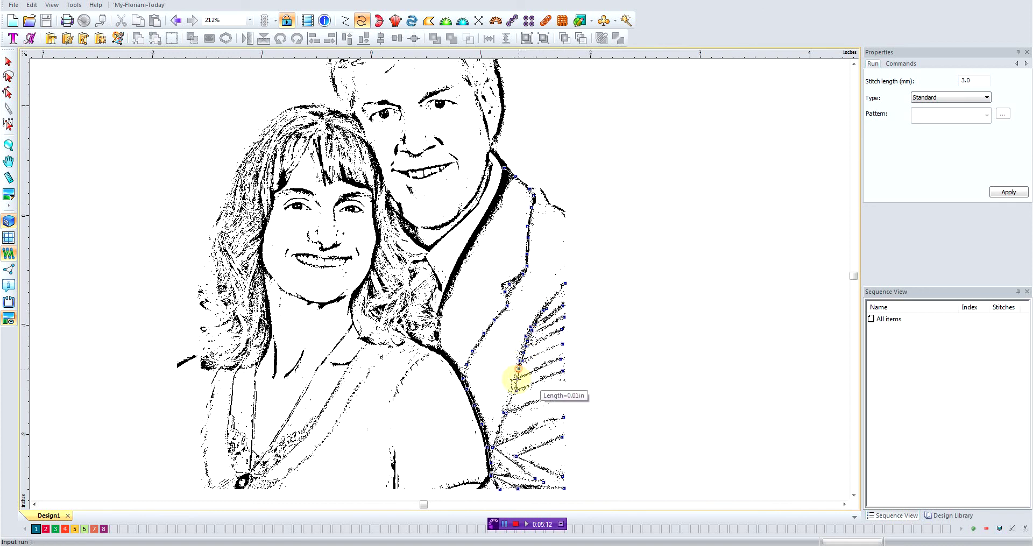
left_click(509, 408)
left_click(504, 420)
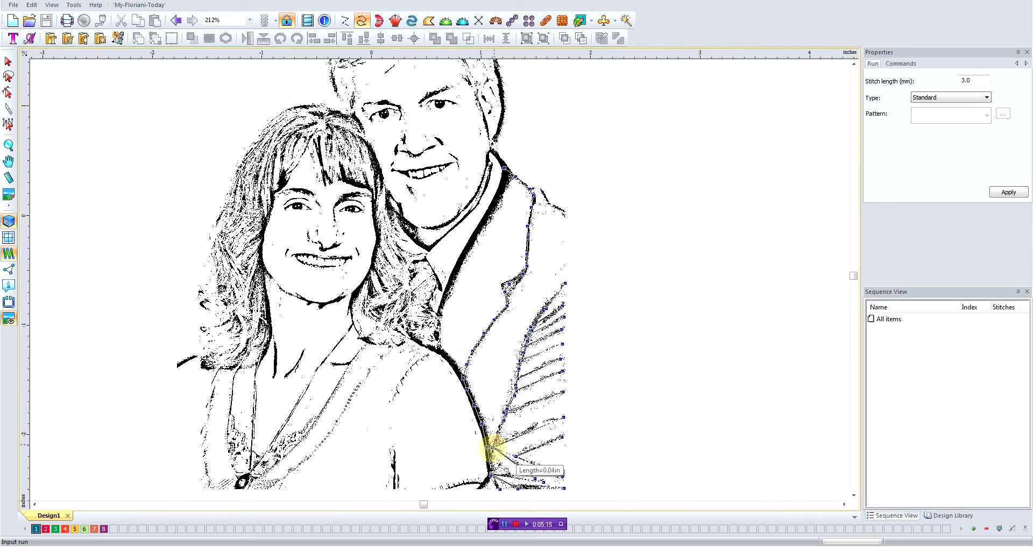
left_click(493, 448)
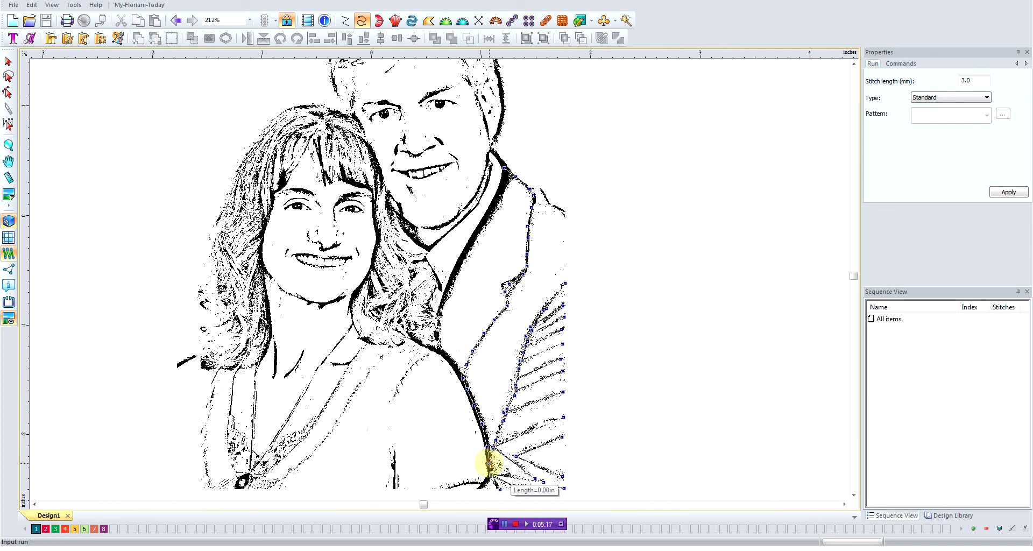
- Complete the run as 179 teal stitches and toggle the backdrop photo off and on with F9
key("Return")
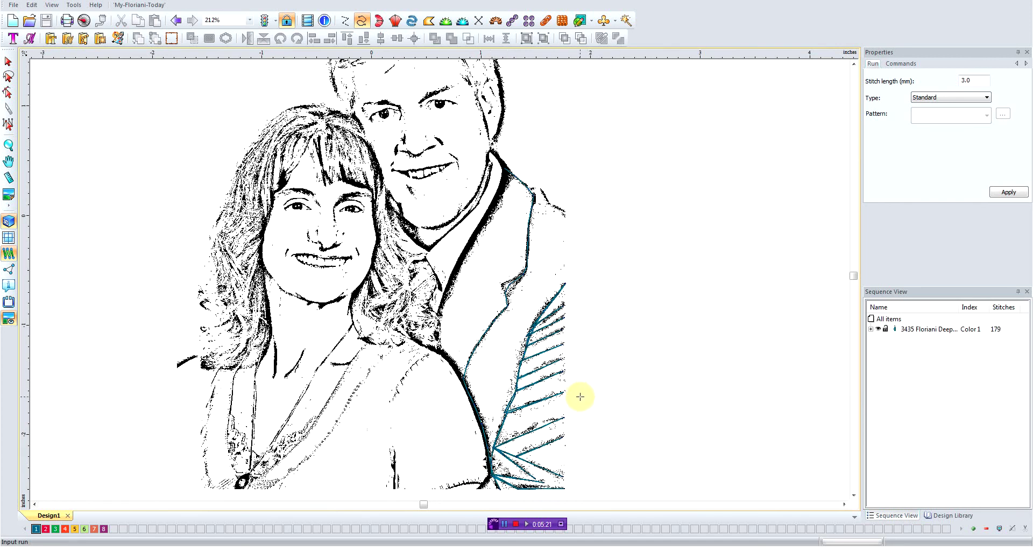
key("F9")
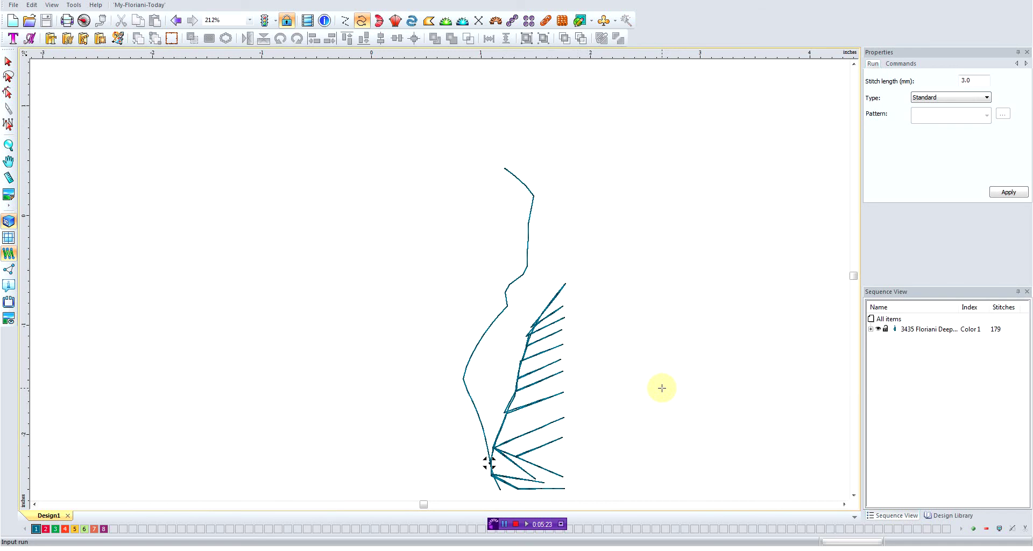
key("F9")
key("F9")
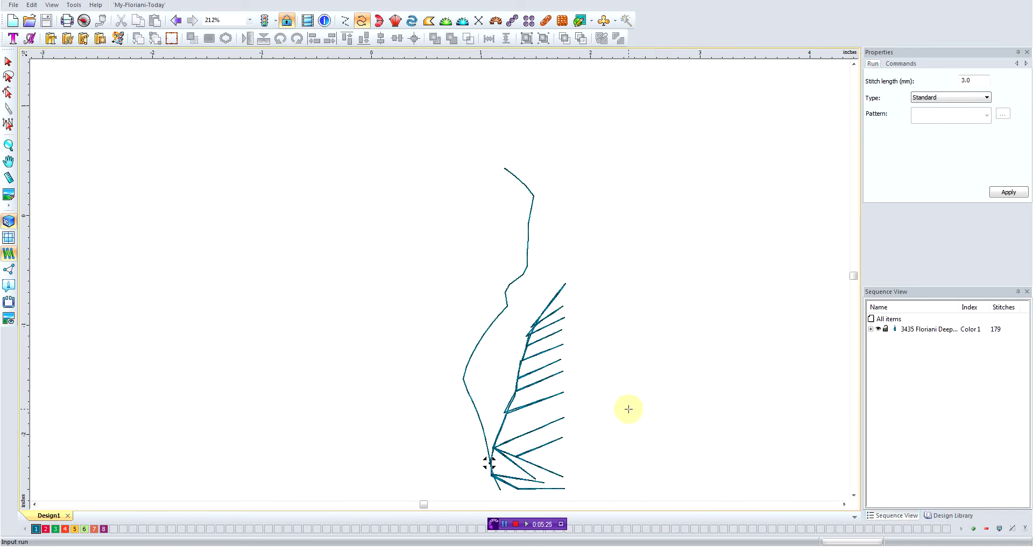
key("F9")
key("F9")
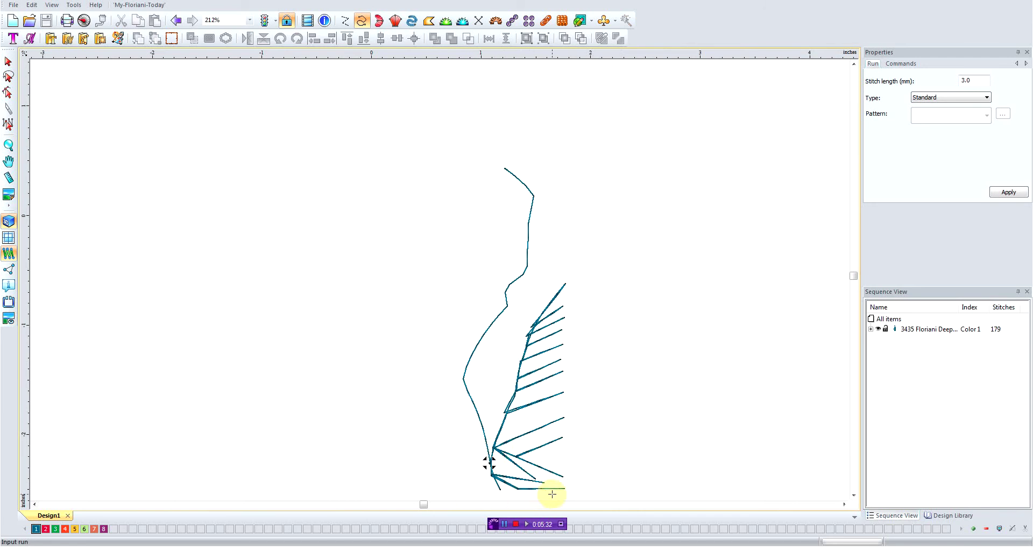
key("F9")
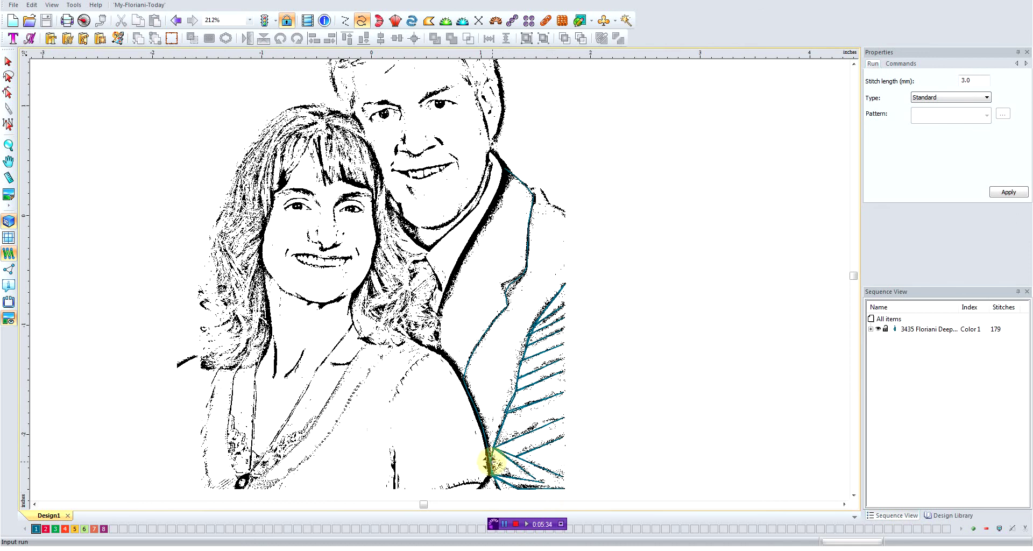
- Place a second run path climbing from the sleeve up the shoulder line to the lapel notch
left_click(490, 460)
left_click(485, 433)
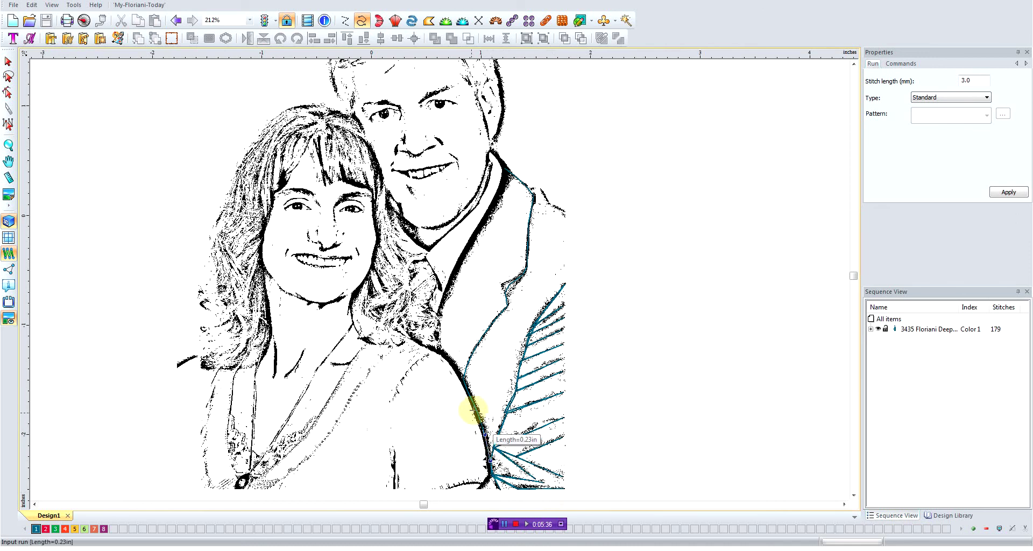
left_click(474, 402)
left_click(466, 385)
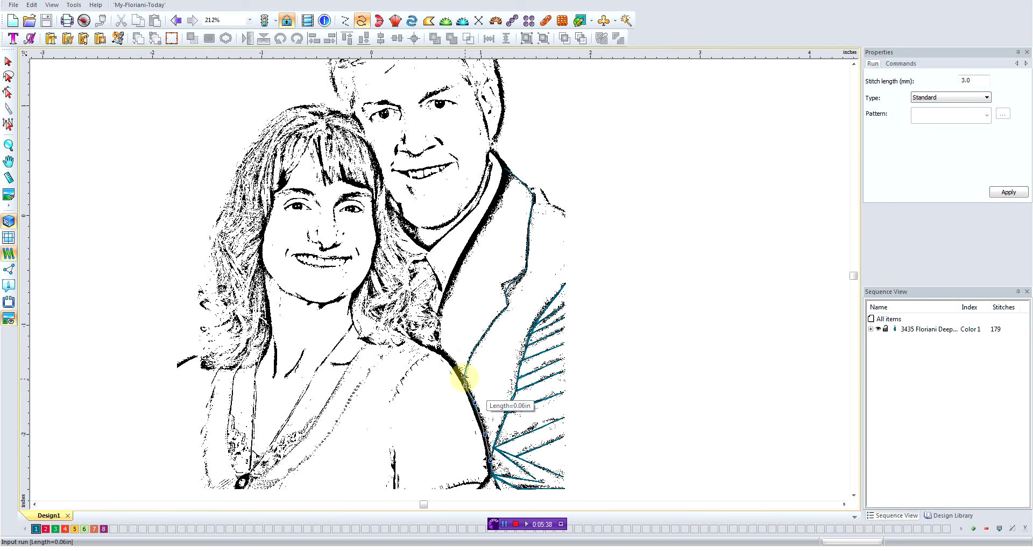
left_click(473, 350)
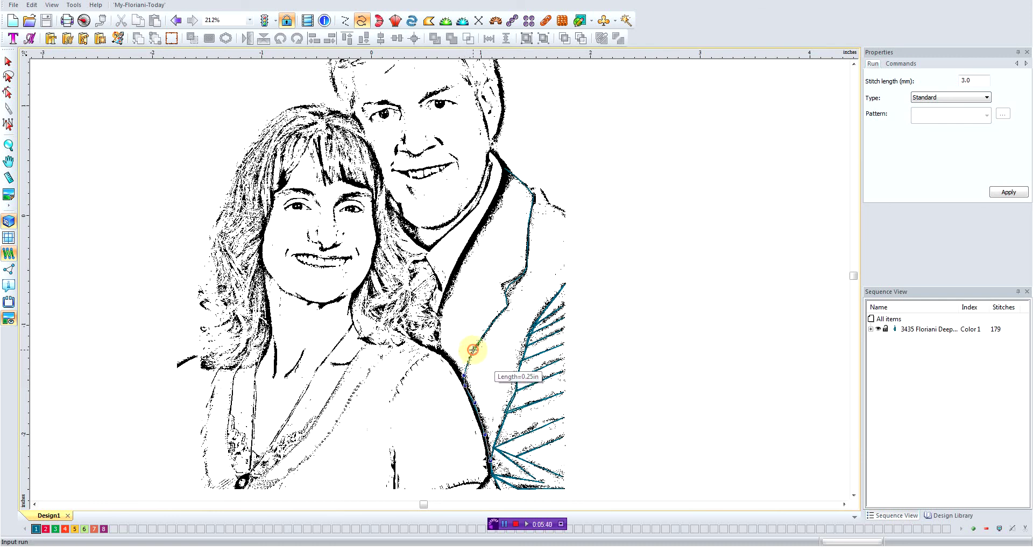
left_click(484, 334)
left_click(498, 315)
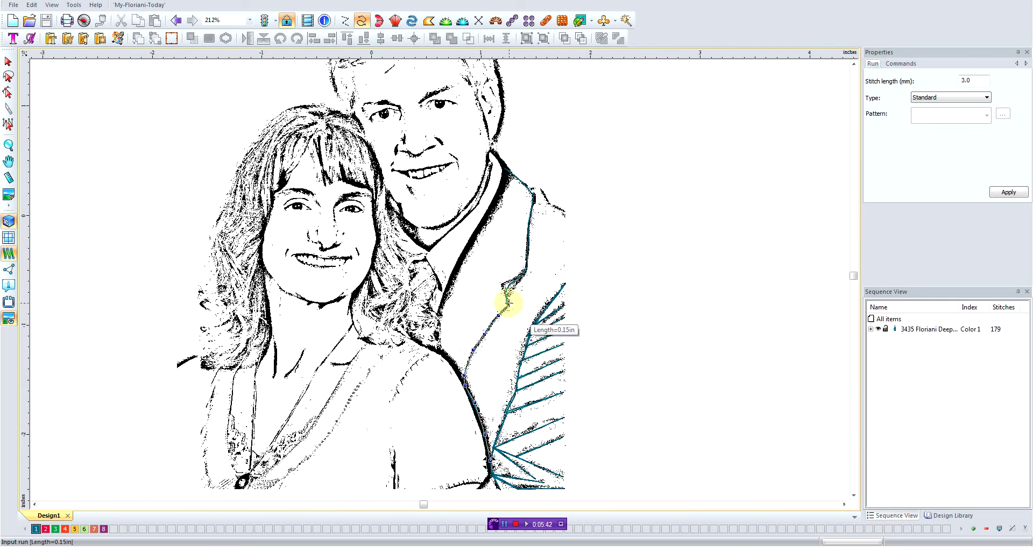
left_click(509, 305)
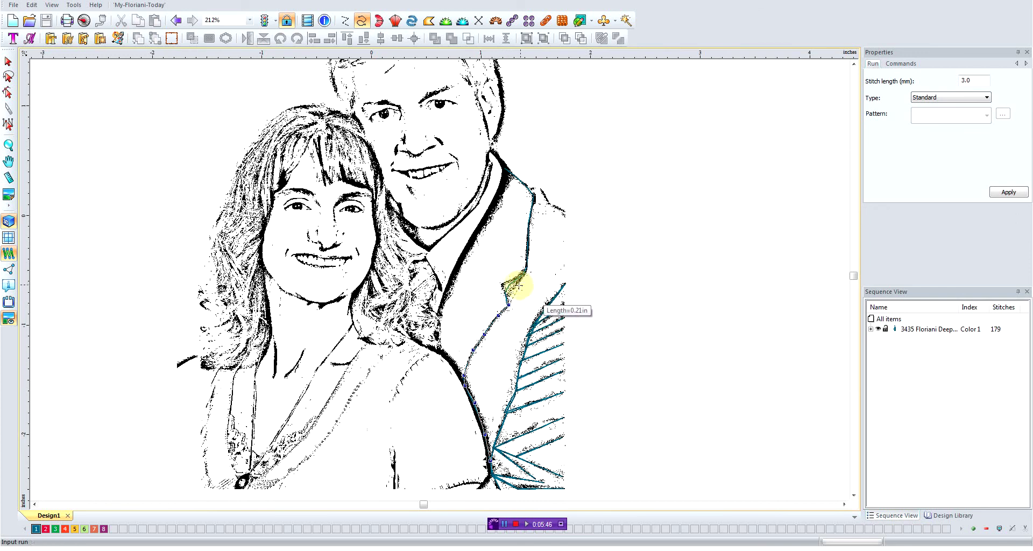
left_click(504, 291)
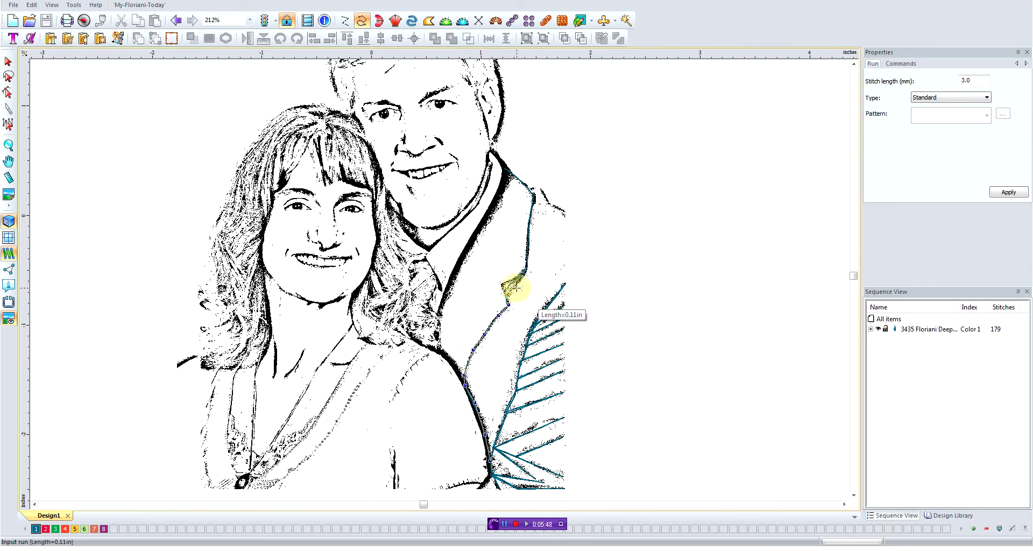
scroll(515, 287, "up", 1)
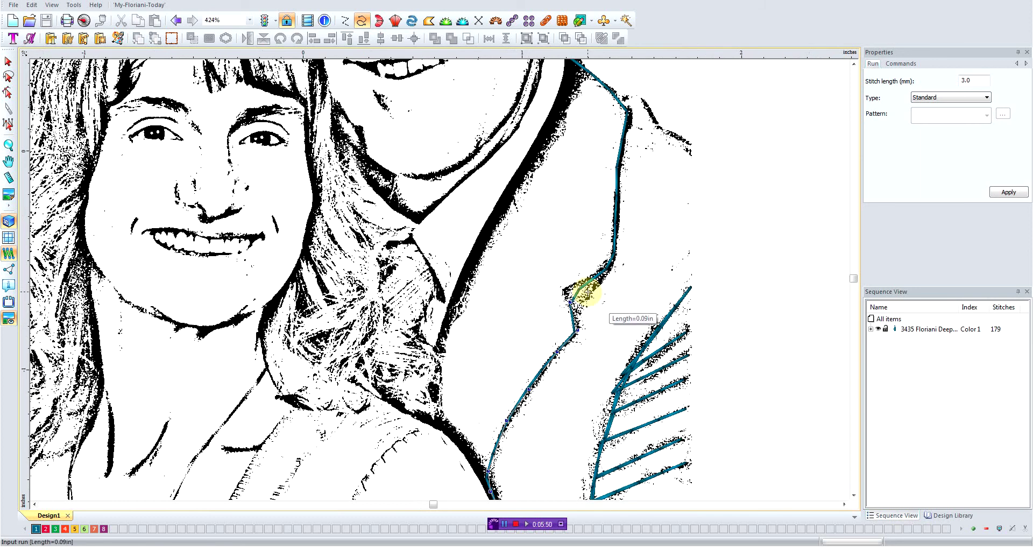
- Zoom onto the lapel notch and outline it as a Complex Fill, generating tatami stitches (281 total)
key("z")
left_click_drag(512, 230, 670, 371)
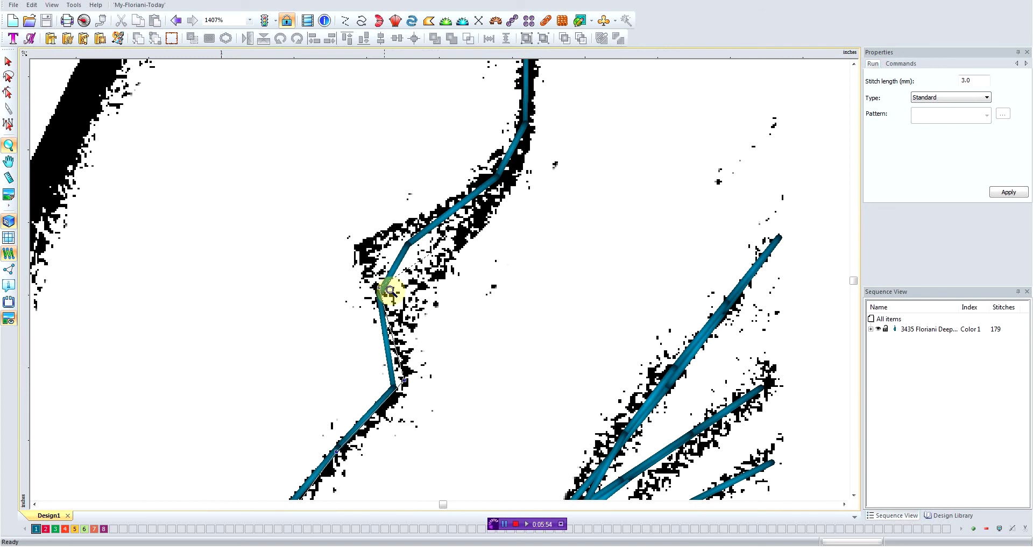
left_click(429, 20)
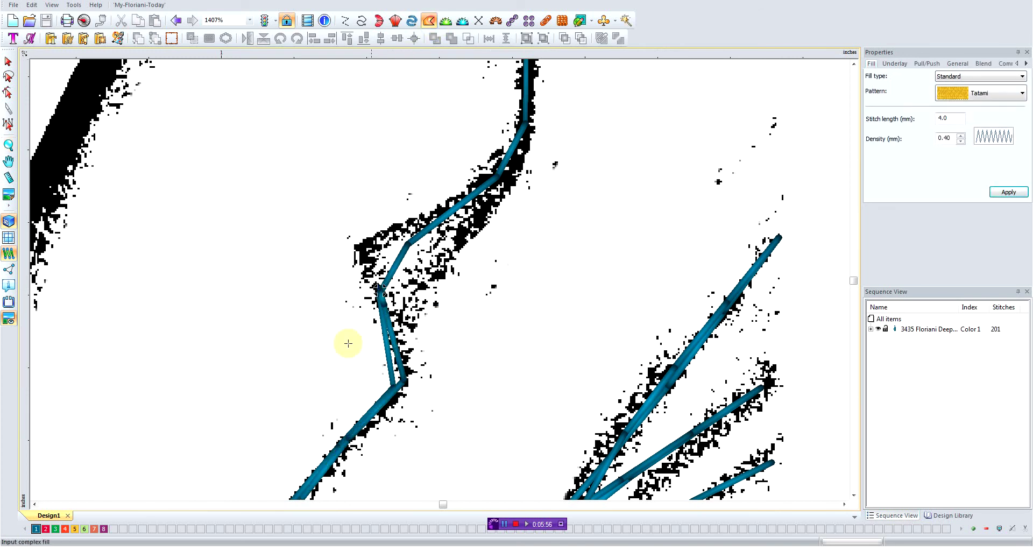
left_click(397, 401)
left_click(347, 243)
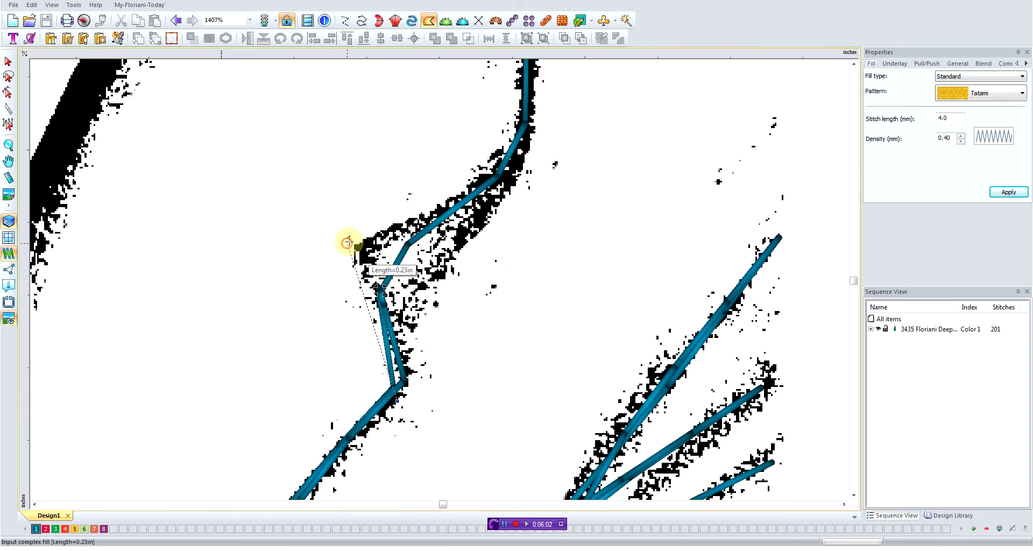
left_click(514, 140)
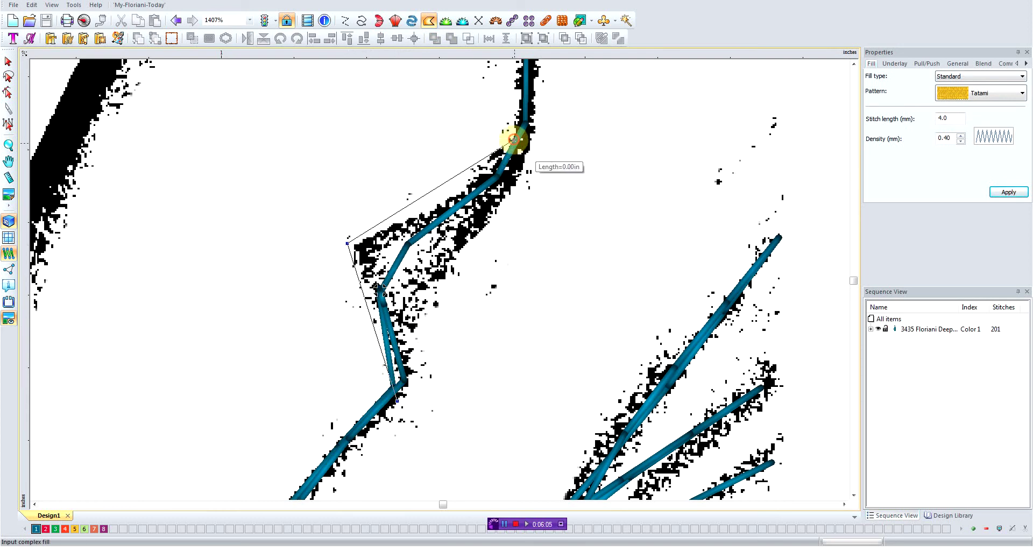
left_click(516, 183)
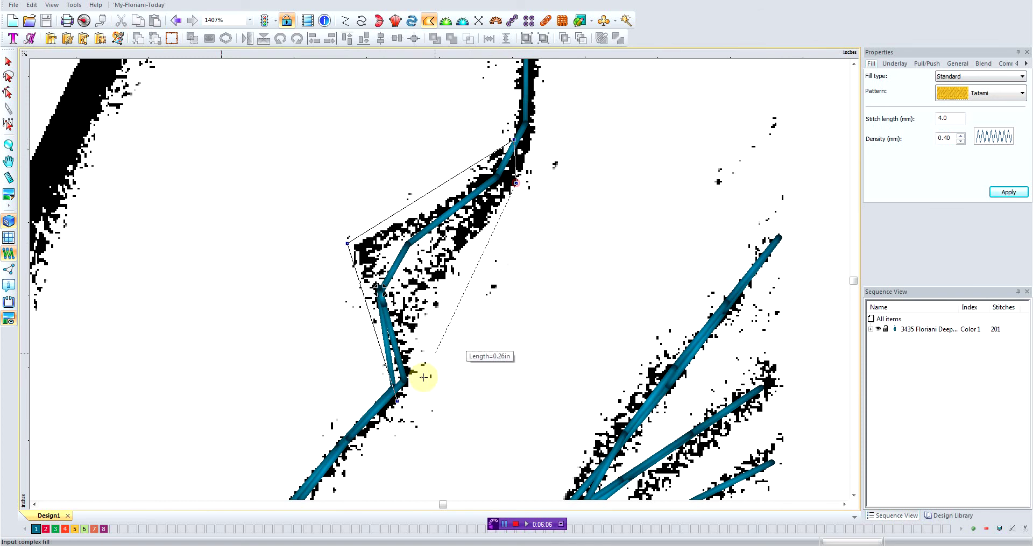
left_click(438, 280)
left_click(415, 333)
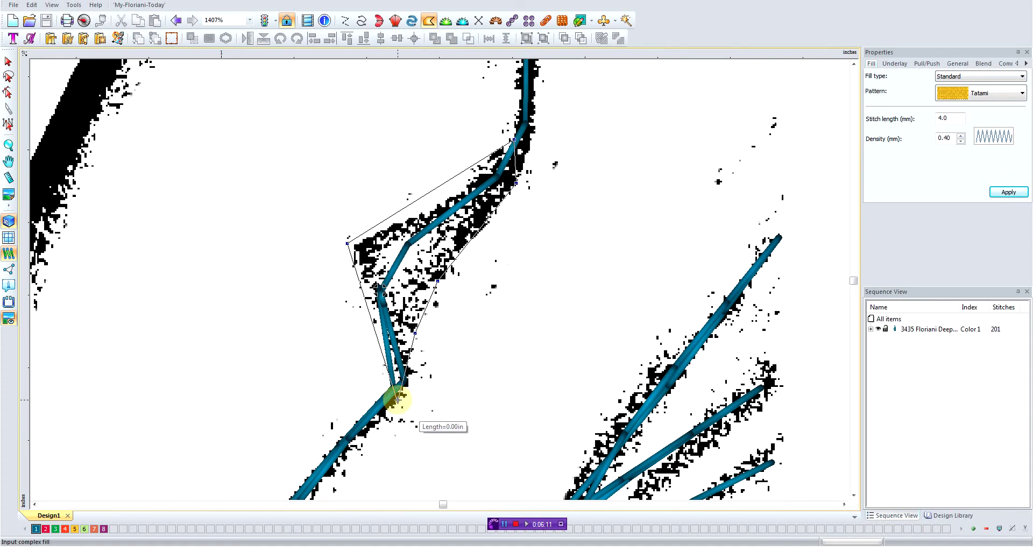
left_click(398, 399)
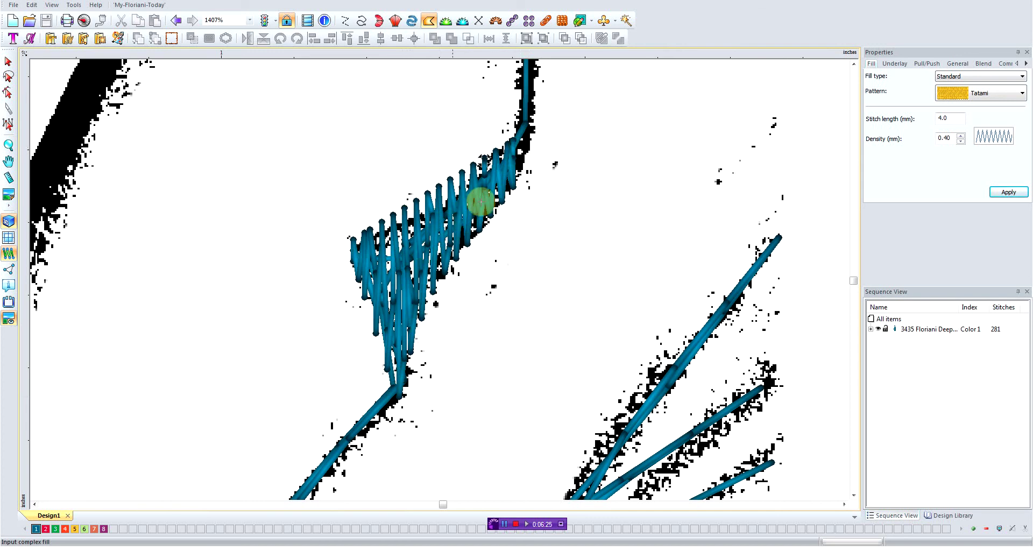
- Reshape the notch fill to 0.70 mm density, reducing it to 54 stitches, then deselect
left_click(9, 93)
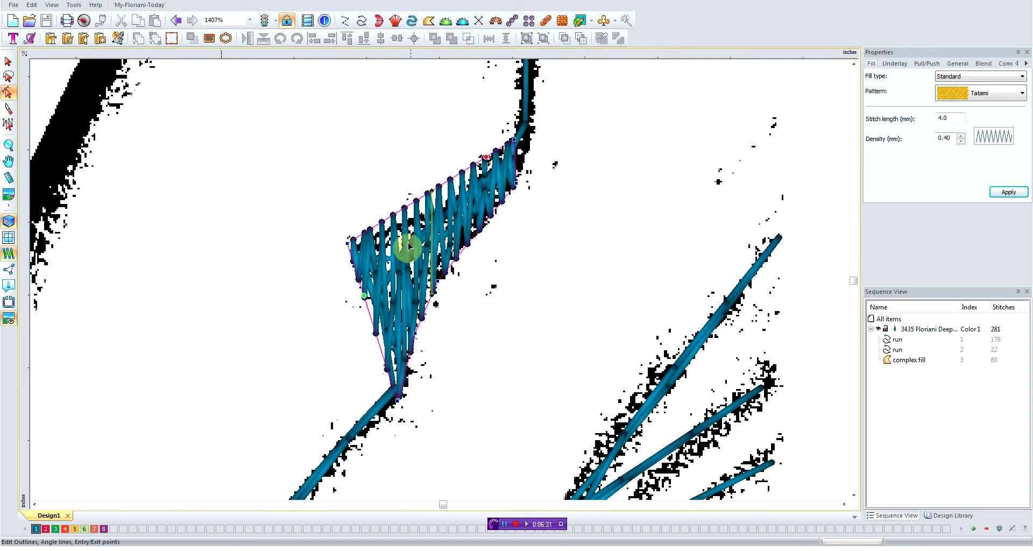
left_click(960, 136)
left_click(960, 135)
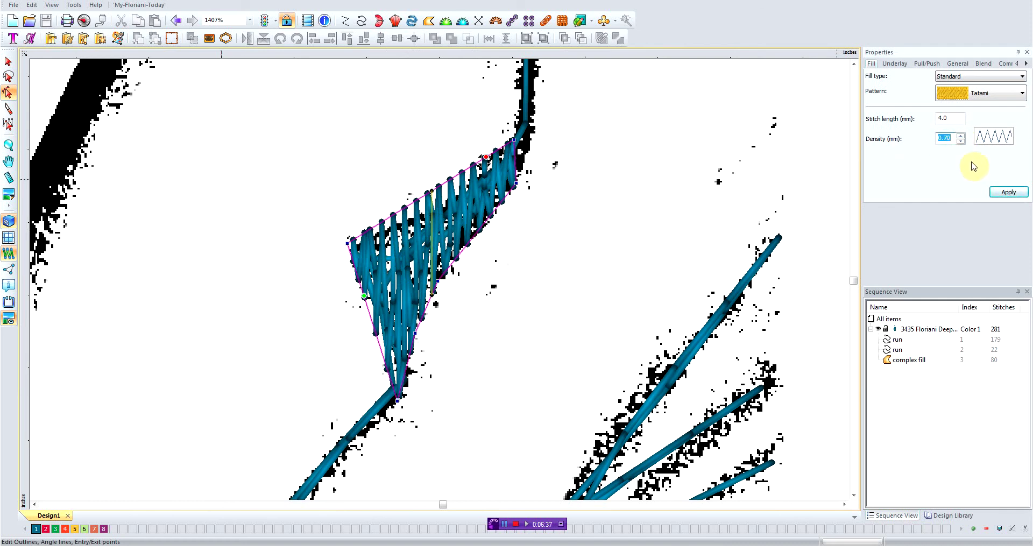
left_click(1008, 192)
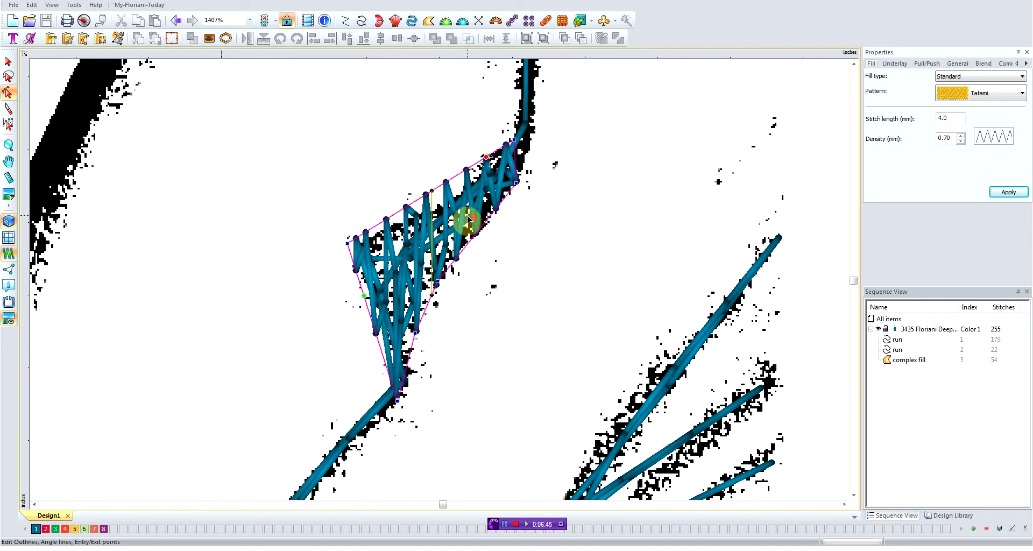
left_click(498, 231)
scroll(501, 224, "down", 2)
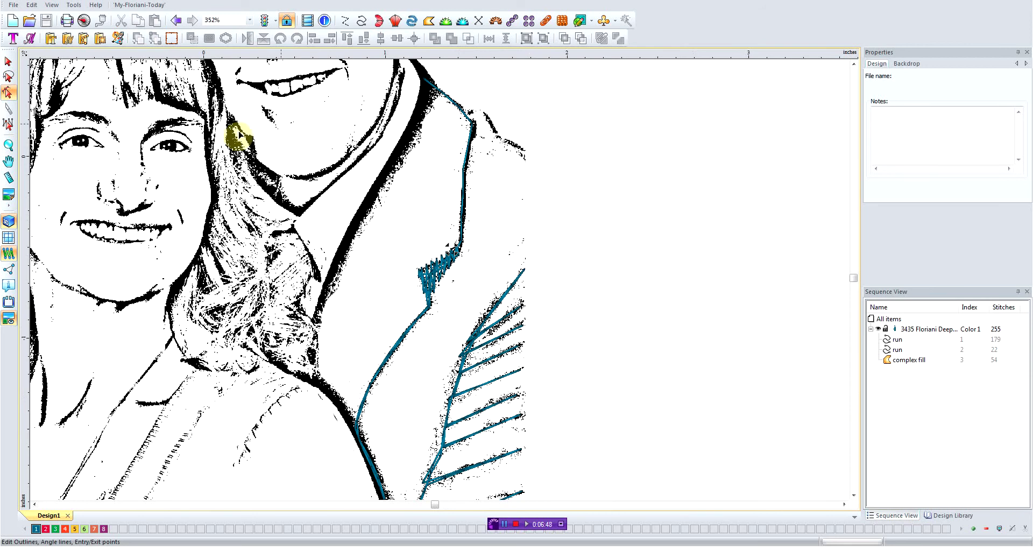
- Start a new run tracing up the jacket edge toward the collar
left_click(363, 21)
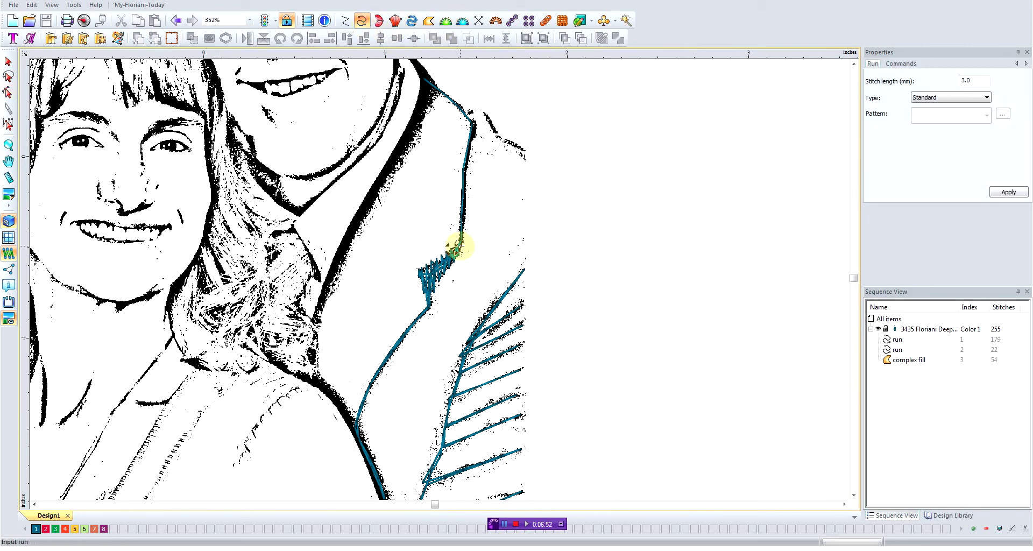
left_click(460, 247)
left_click(462, 222)
left_click(464, 191)
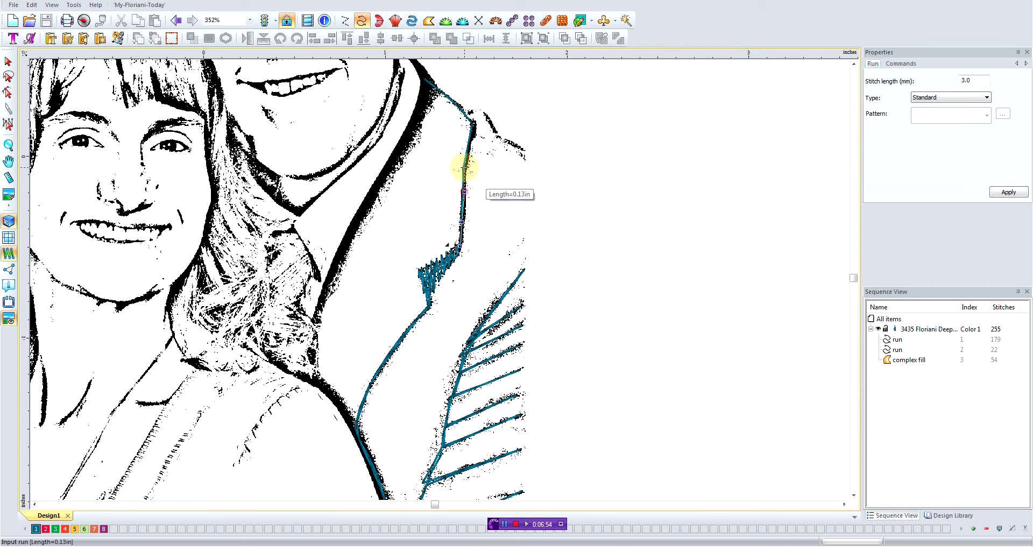
left_click(464, 167)
left_click(470, 140)
left_click(473, 120)
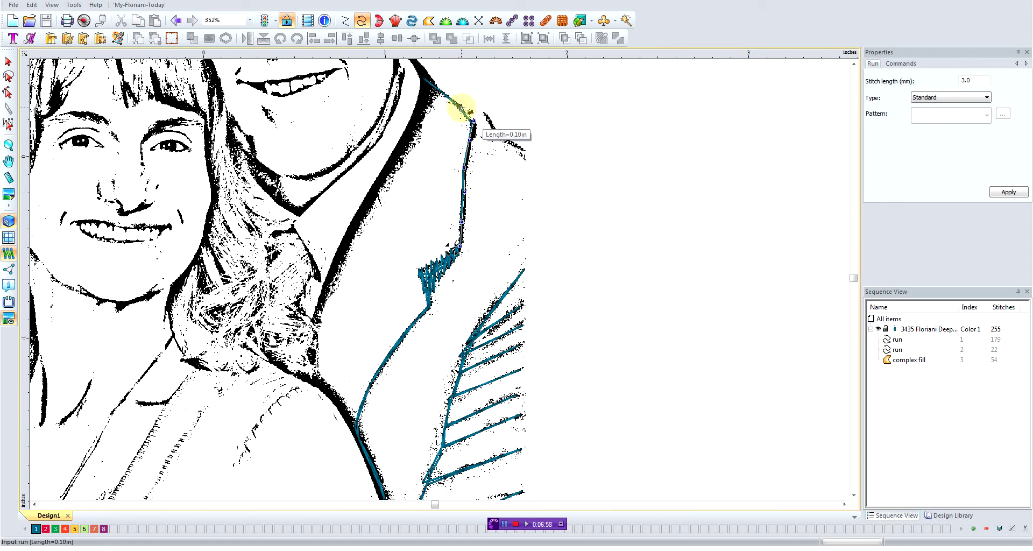
- Trace the run along the collar to its outer tip and back to the top, finishing 32 stitches
left_click(461, 107)
left_click(479, 112)
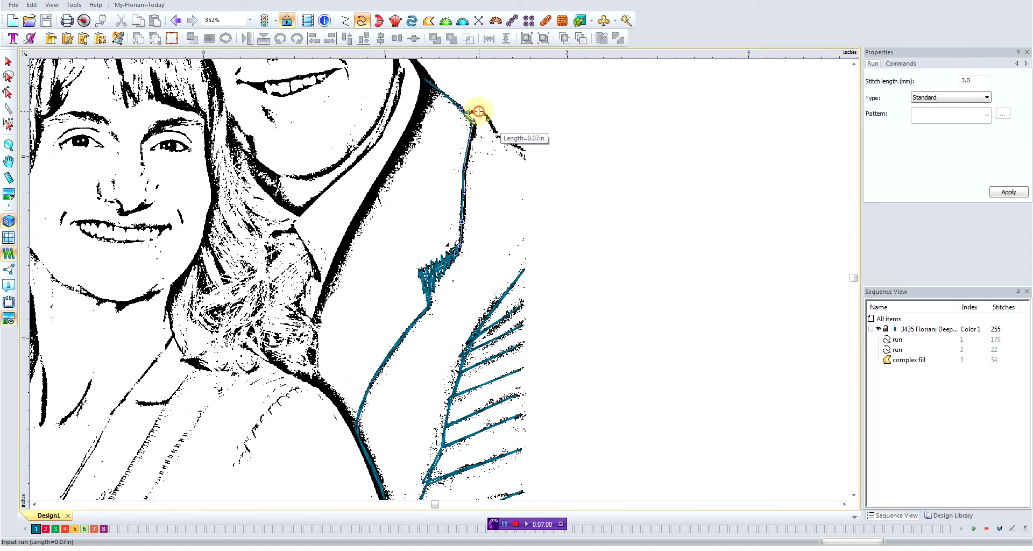
left_click(487, 120)
left_click(500, 136)
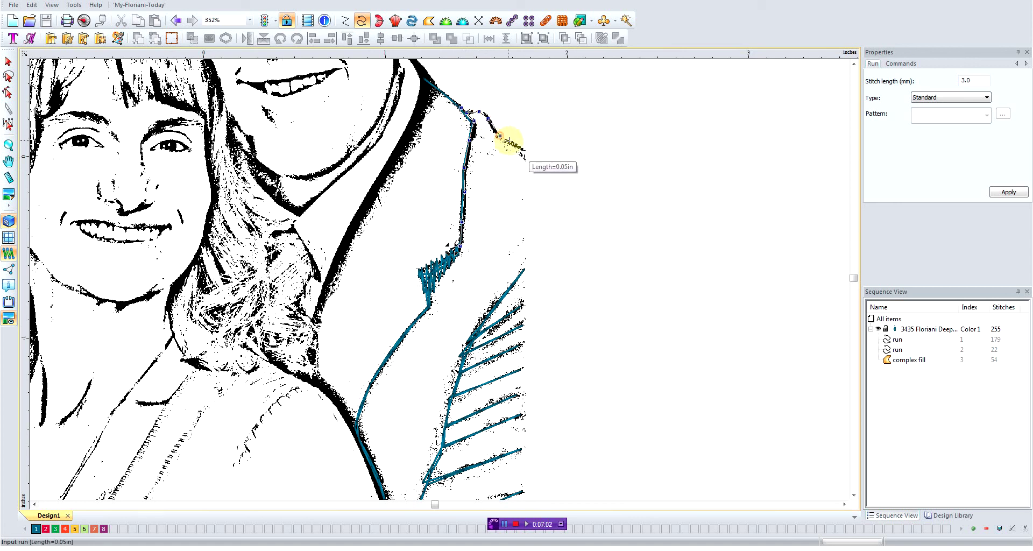
left_click(511, 142)
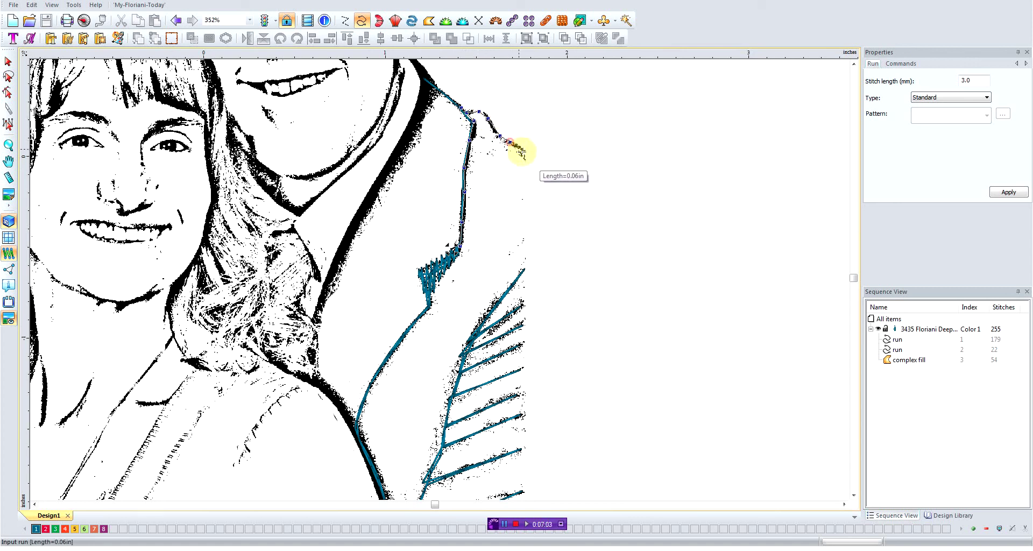
left_click(534, 165)
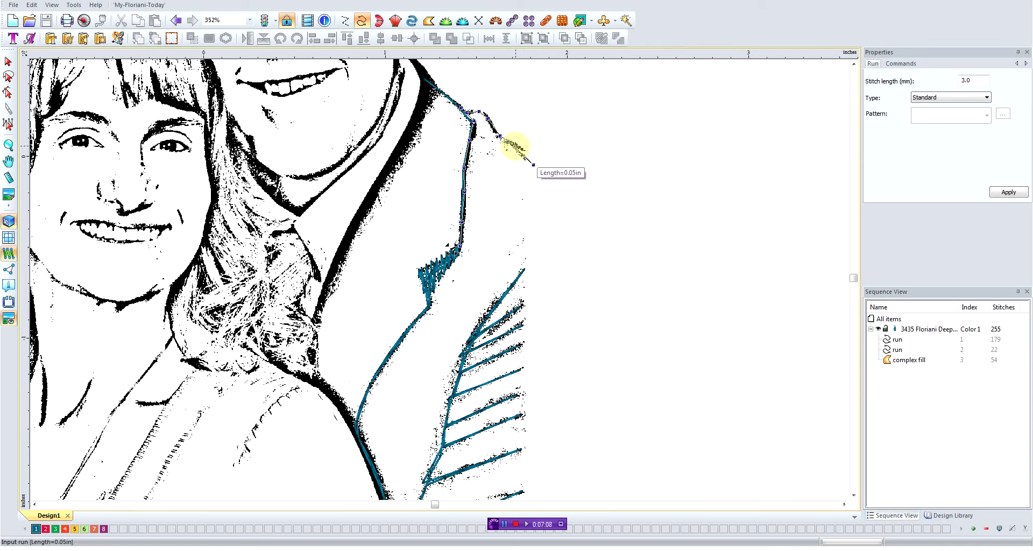
left_click(529, 152)
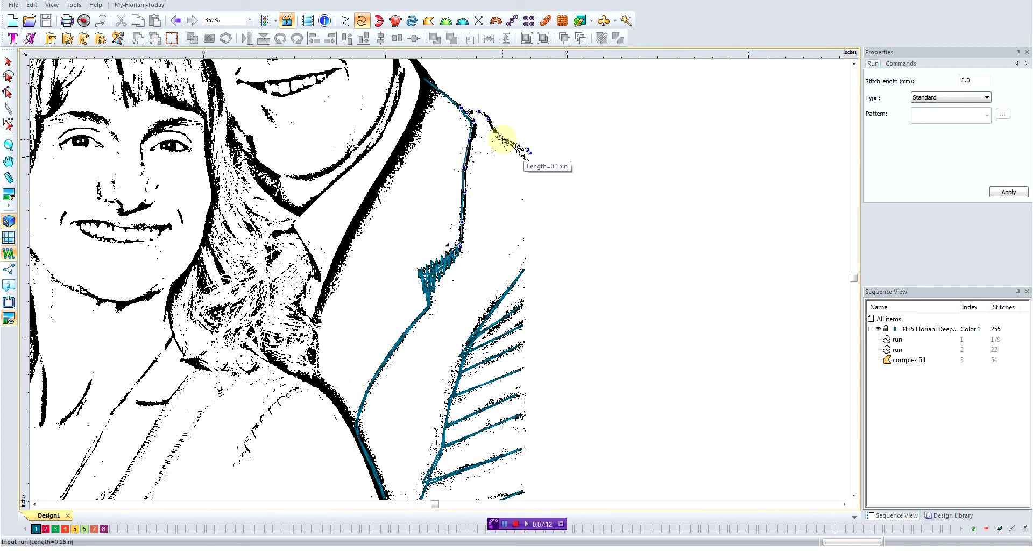
left_click(496, 134)
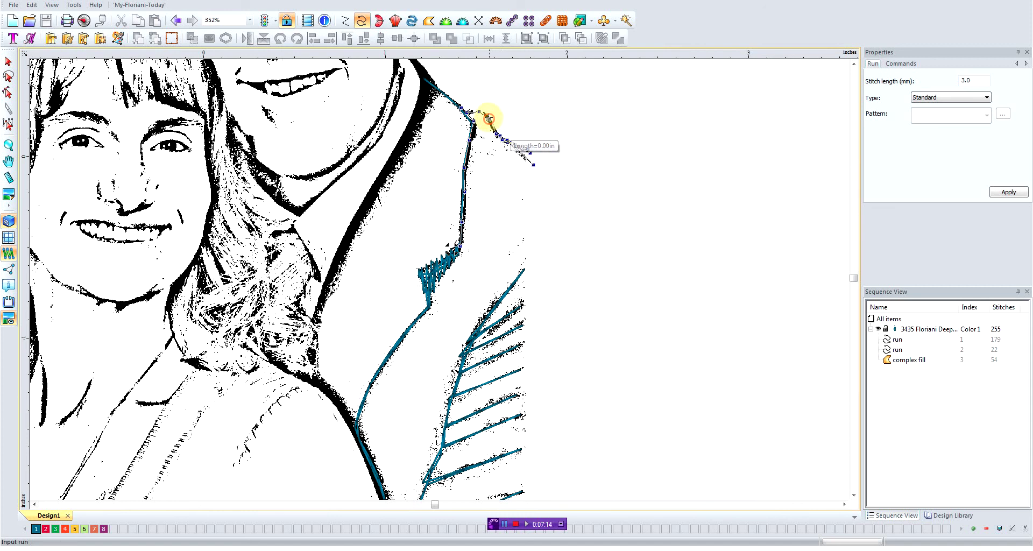
left_click(485, 114)
left_click(455, 103)
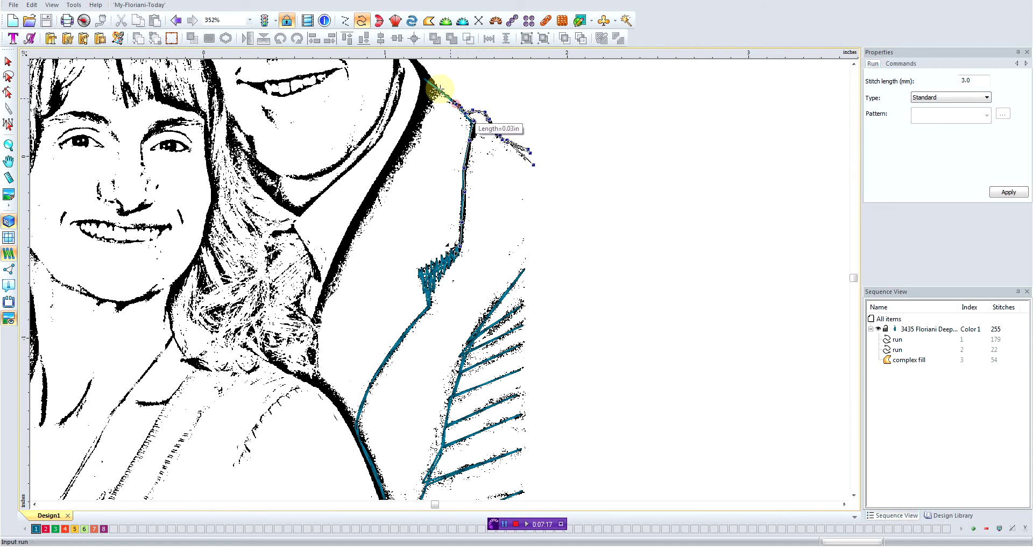
left_click(426, 79)
key("Return")
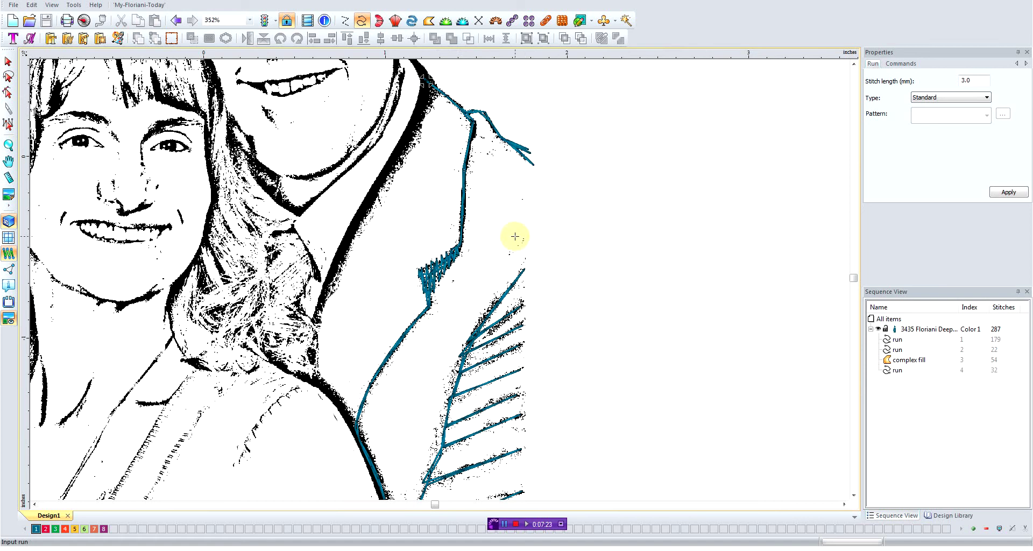
key("ctrl+h")
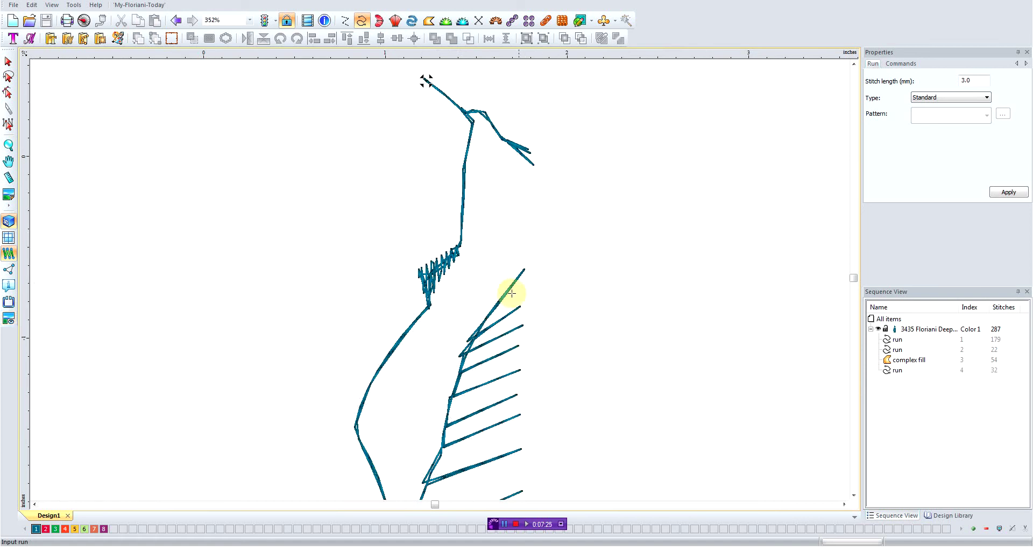
key("minus")
key("minus")
key("ctrl+h")
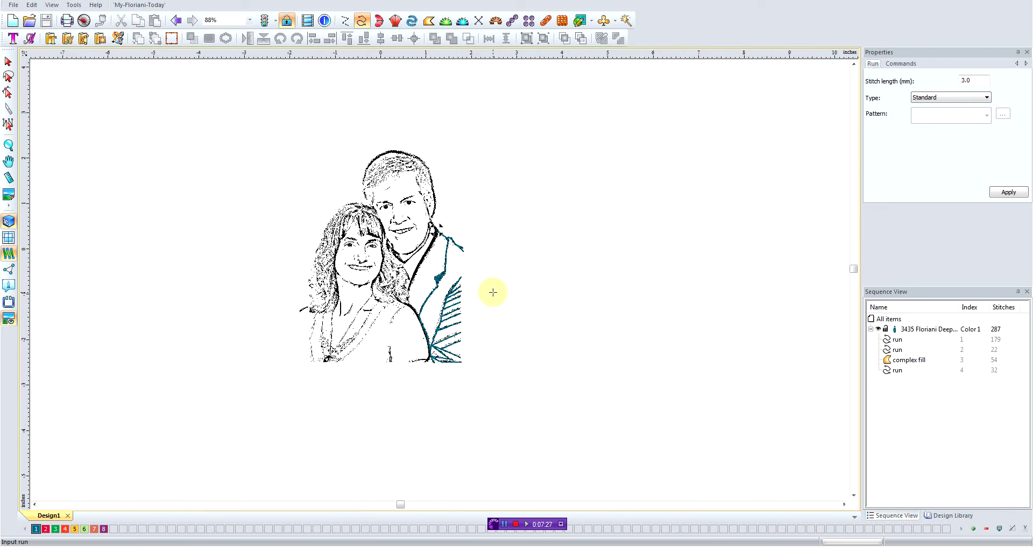
key("ctrl+h")
key("ctrl+h")
key("ctrl+h")
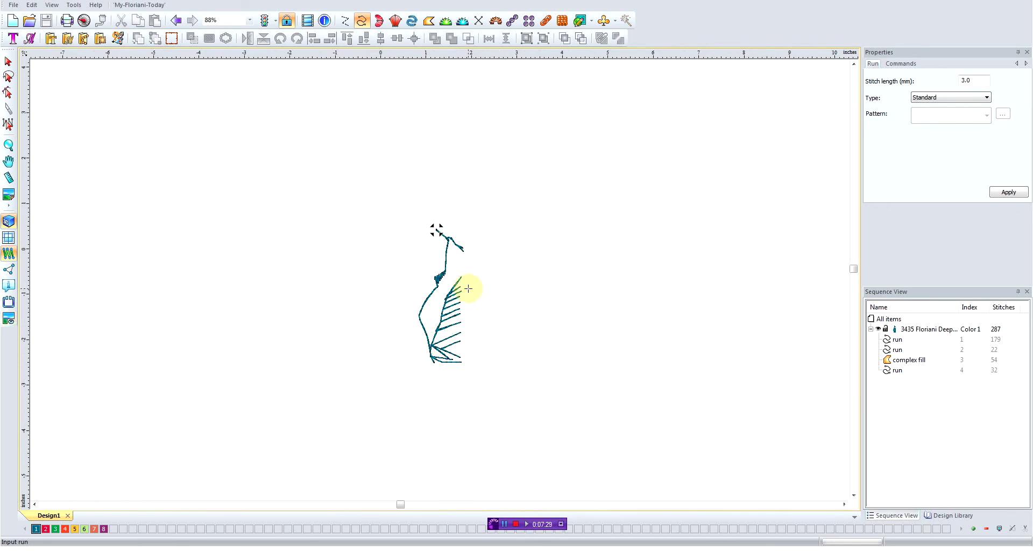
key("ctrl+h")
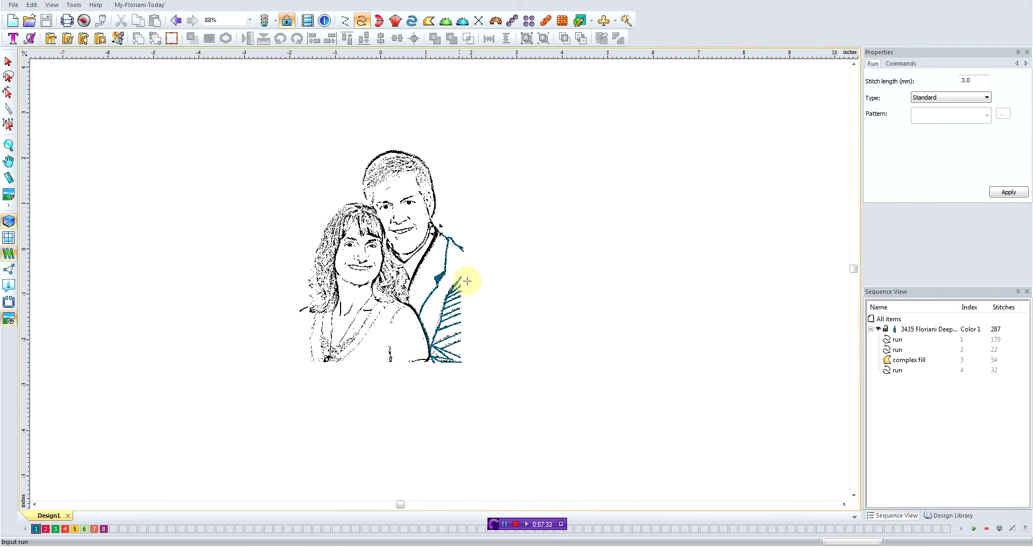
scroll(450, 311, "up", 2)
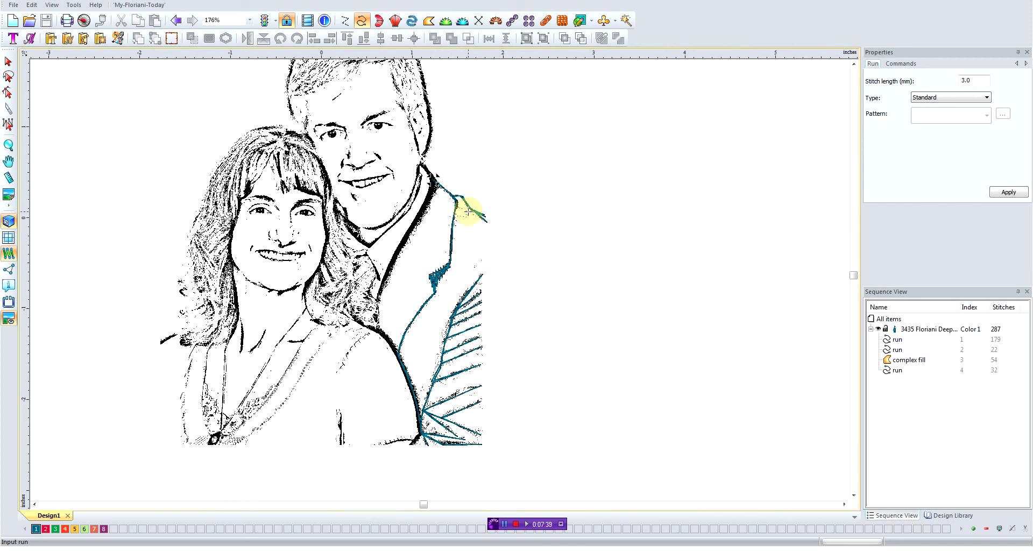
scroll(437, 182, "up", 1)
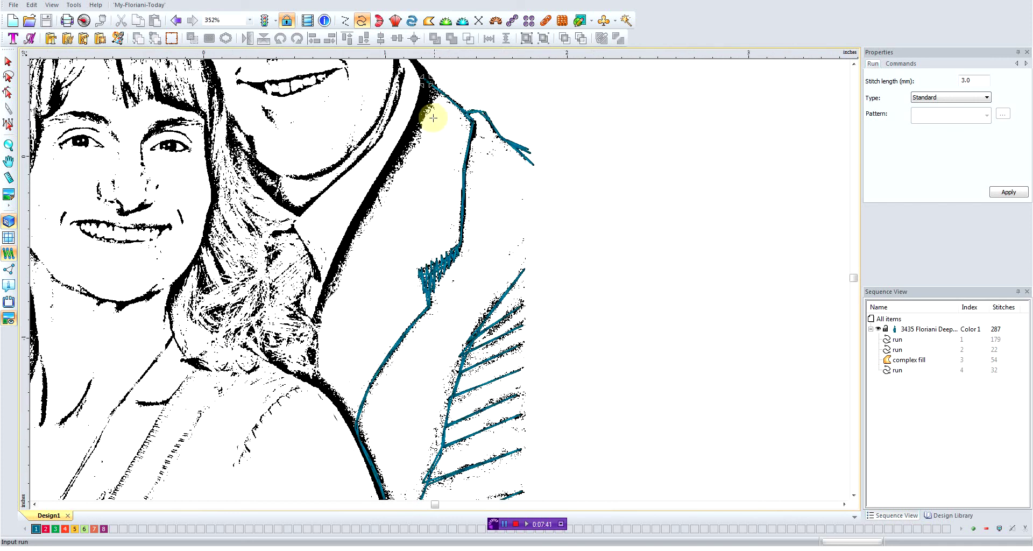
left_click(855, 64)
left_click(855, 64)
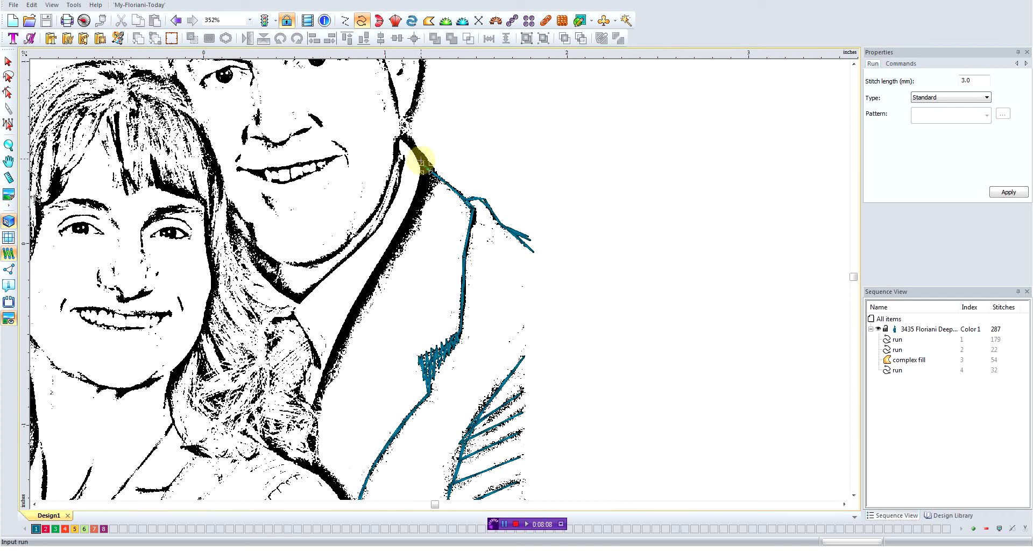
- Trace a new run from the collar top down the dark collar line to its bottom
left_click(424, 168)
left_click(421, 185)
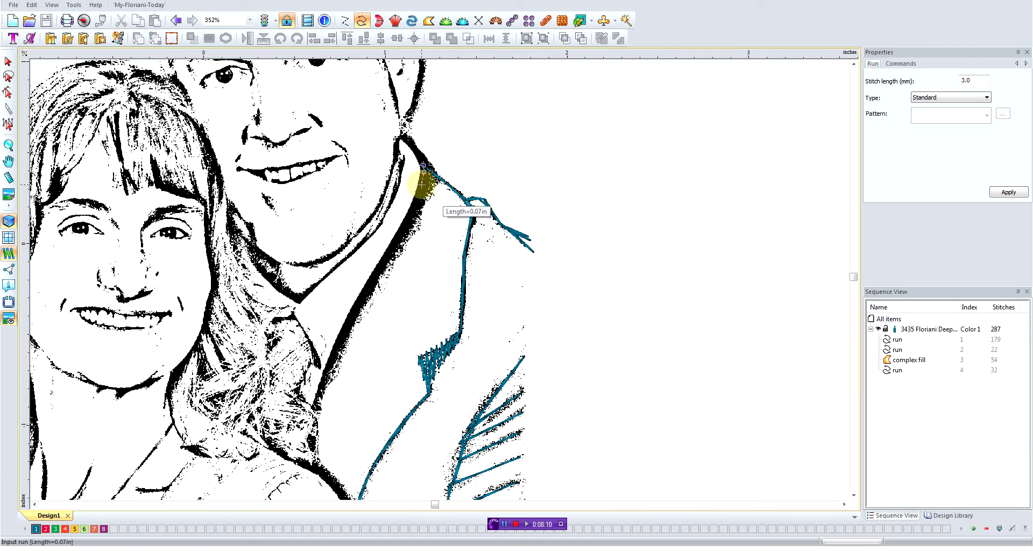
left_click(417, 201)
left_click(407, 219)
left_click(397, 235)
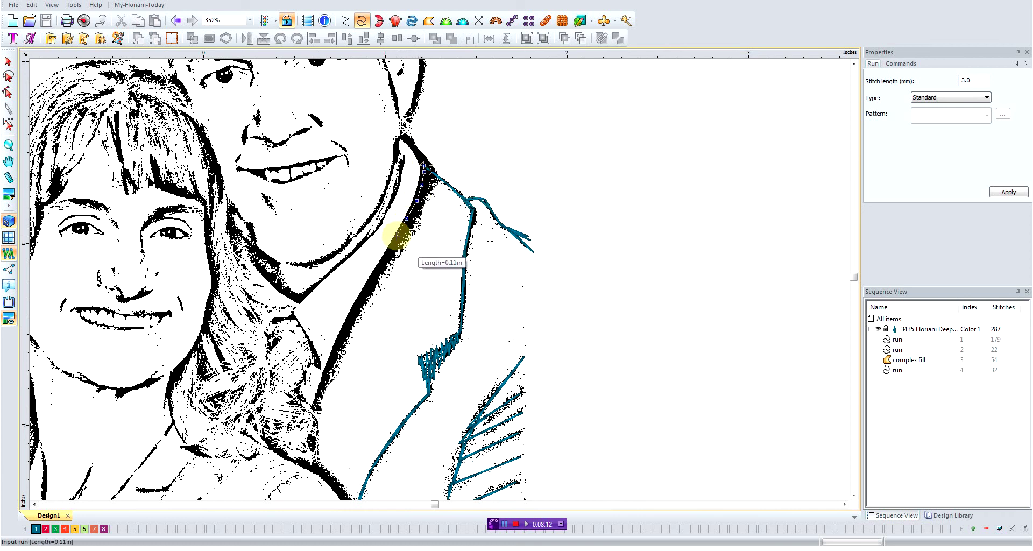
left_click(387, 256)
left_click(372, 281)
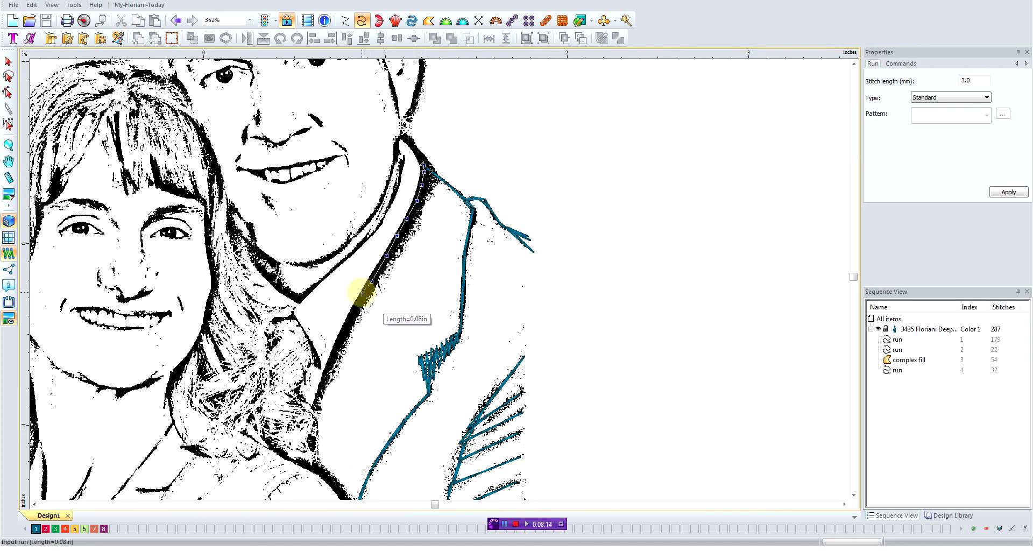
left_click(357, 302)
left_click(349, 318)
left_click(338, 339)
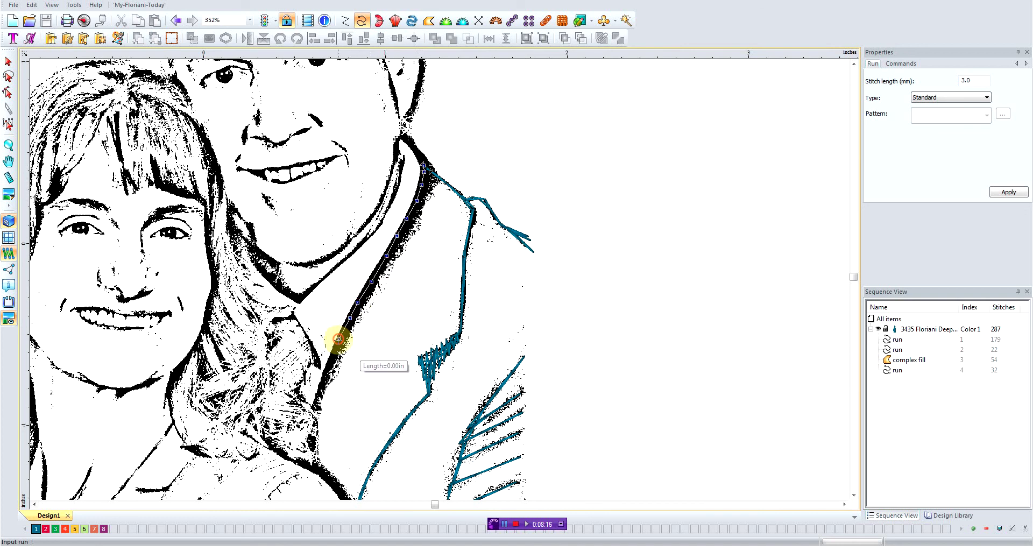
left_click(328, 365)
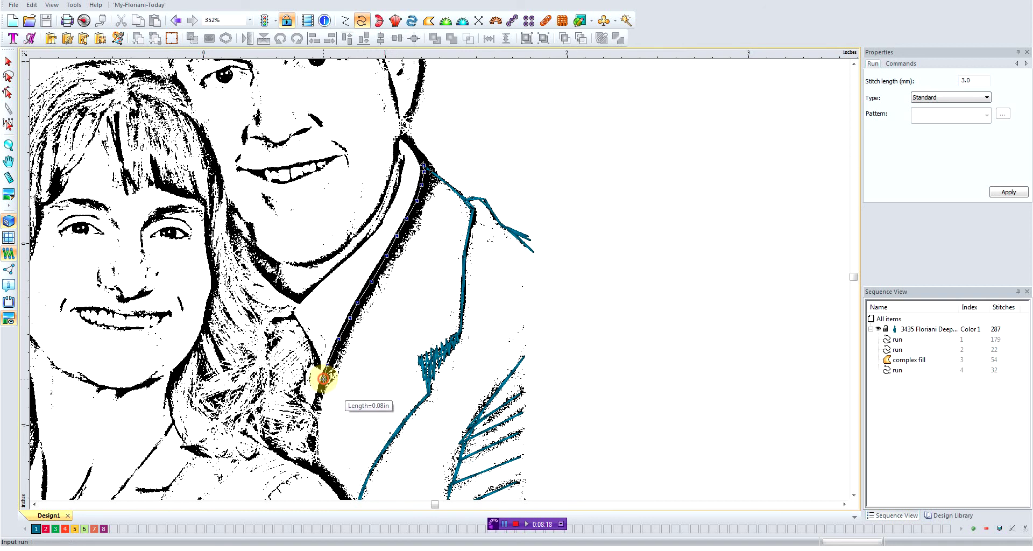
left_click(323, 379)
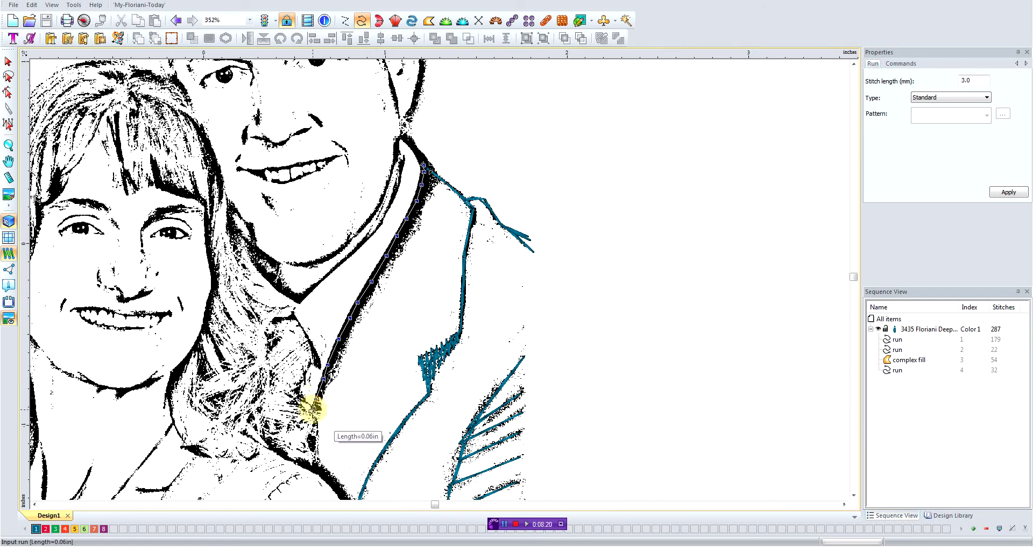
- Run a return pass back up the collar line to its top
left_click(321, 384)
left_click(332, 355)
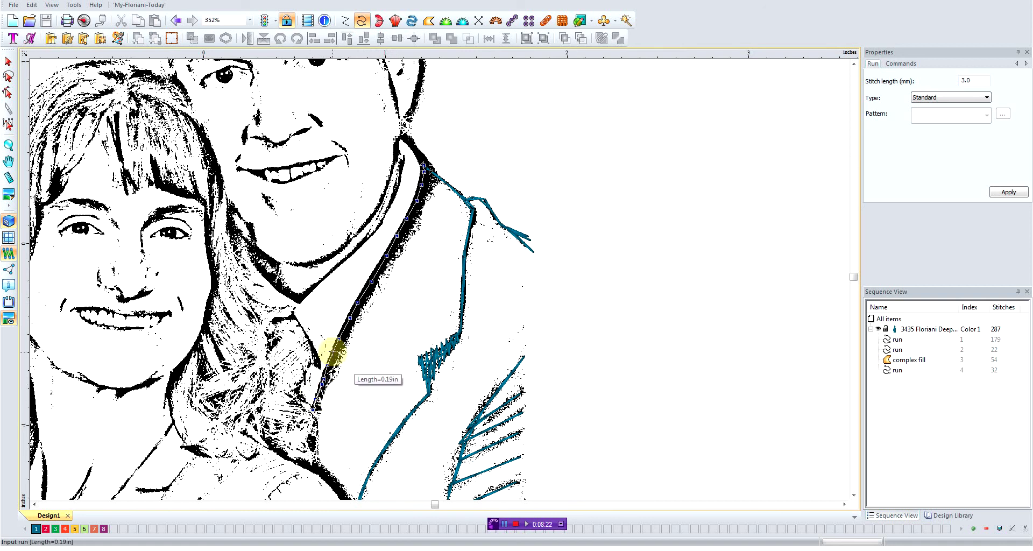
left_click(349, 320)
left_click(367, 290)
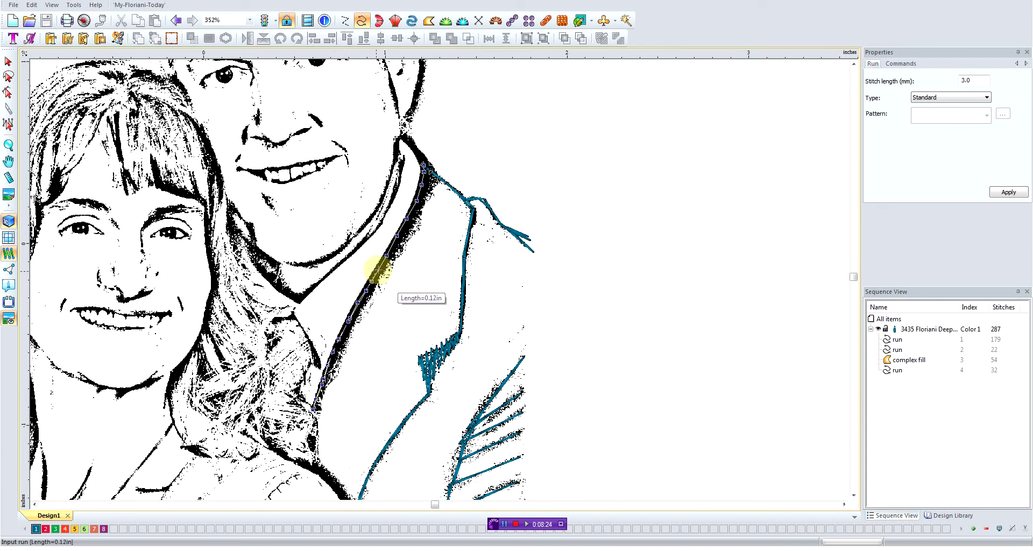
left_click(379, 270)
left_click(396, 236)
left_click(406, 220)
left_click(418, 200)
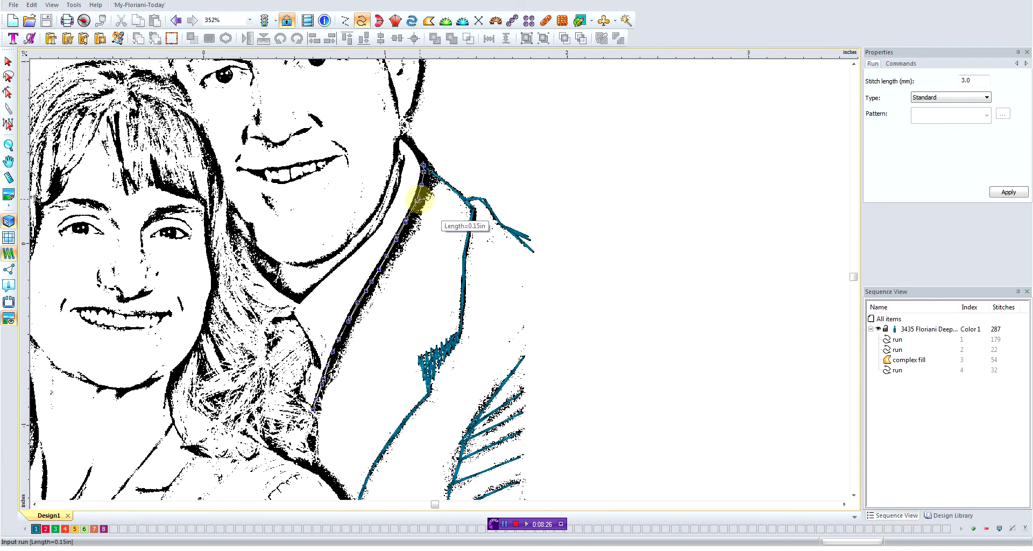
left_click(421, 185)
left_click(424, 165)
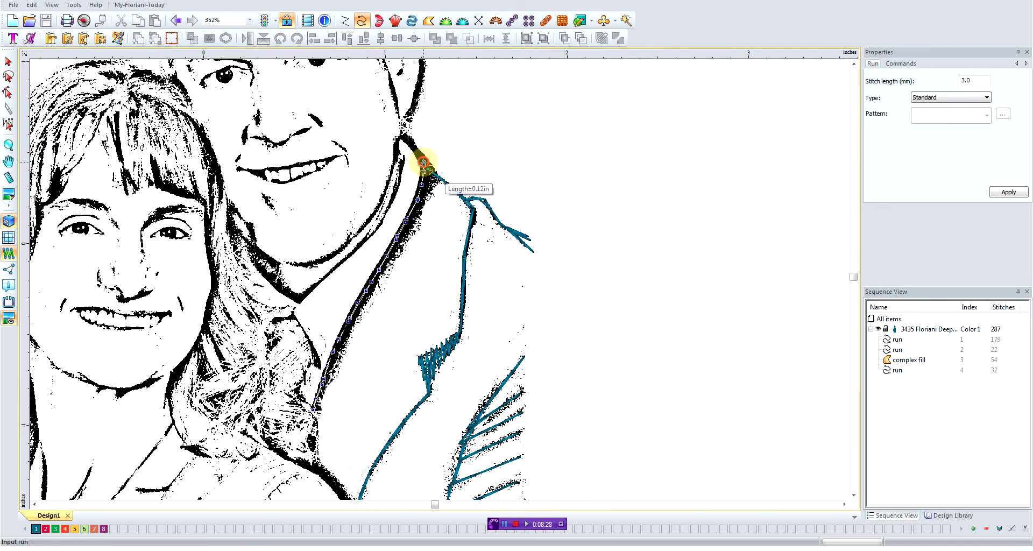
left_click(406, 138)
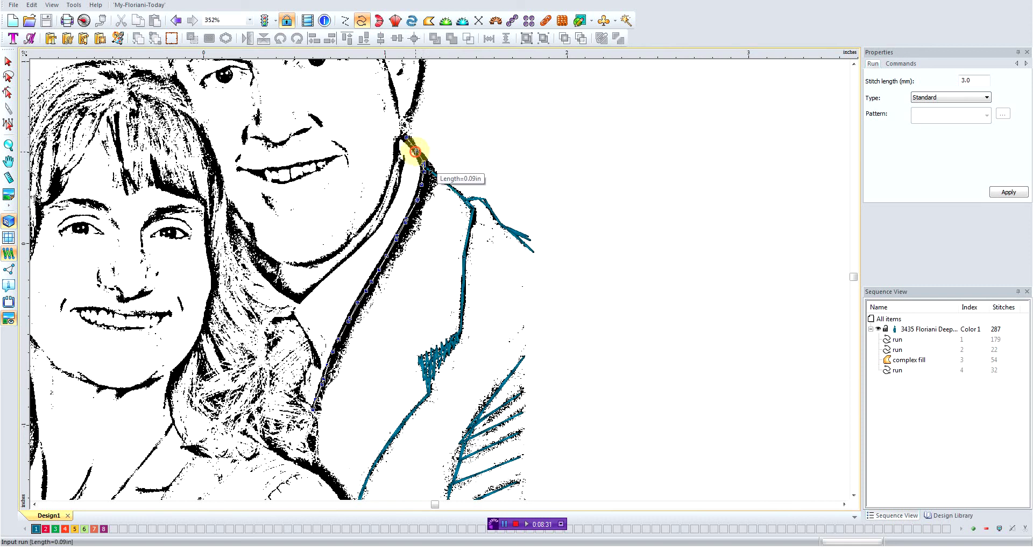
- Add a final pass down the collar and finish the 49-stitch run, totalling 336 stitches
left_click(416, 152)
left_click(423, 166)
left_click(403, 226)
left_click(381, 266)
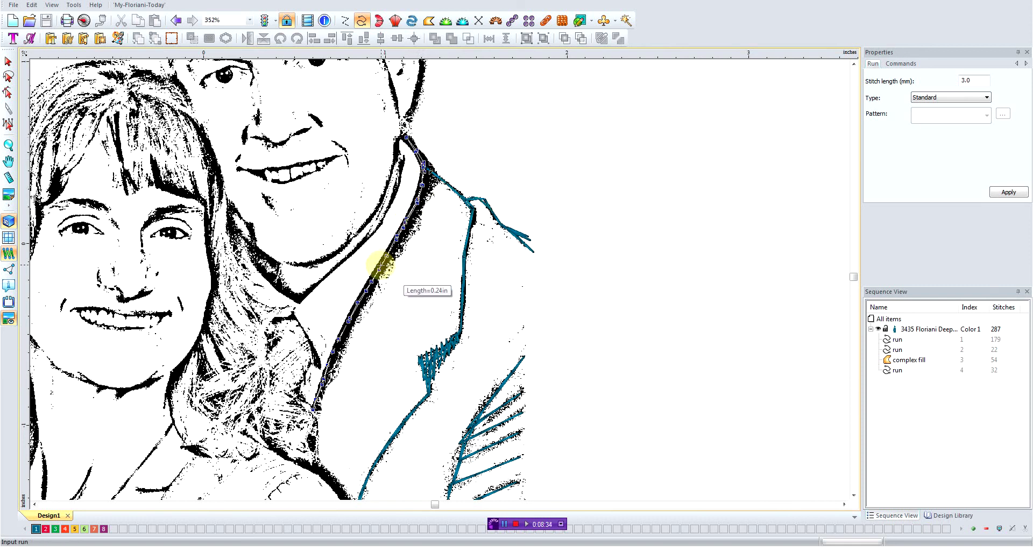
left_click(365, 296)
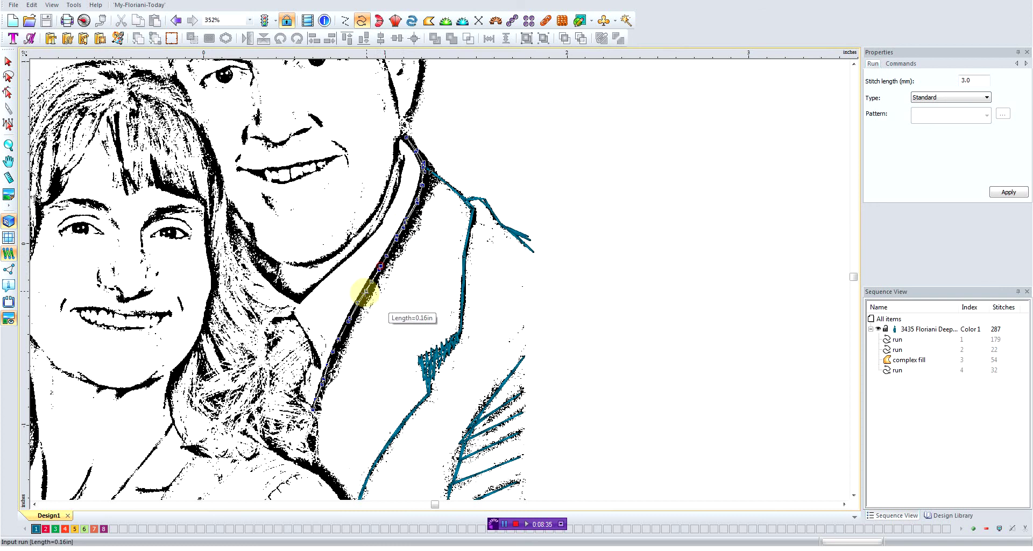
left_click(334, 360)
left_click(323, 380)
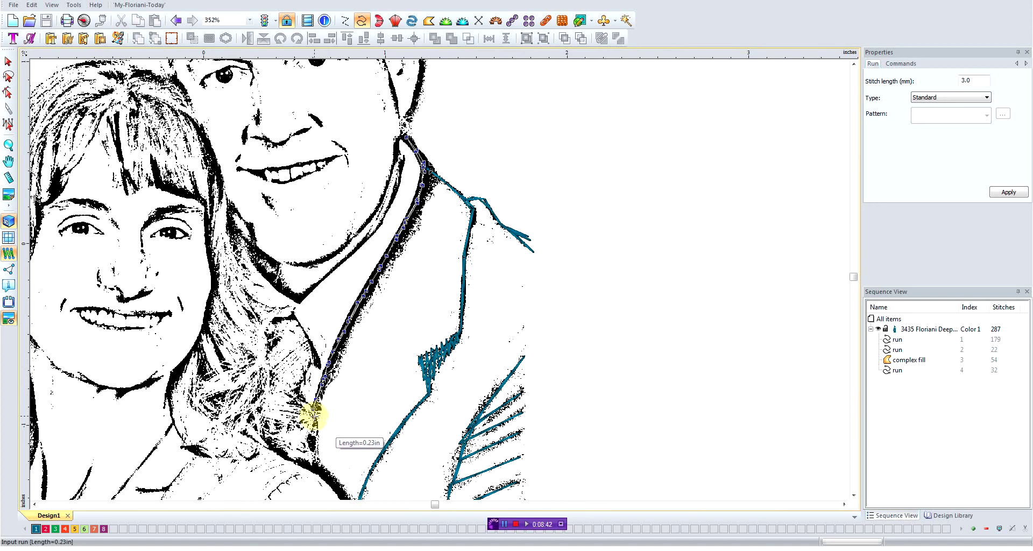
left_click(315, 407)
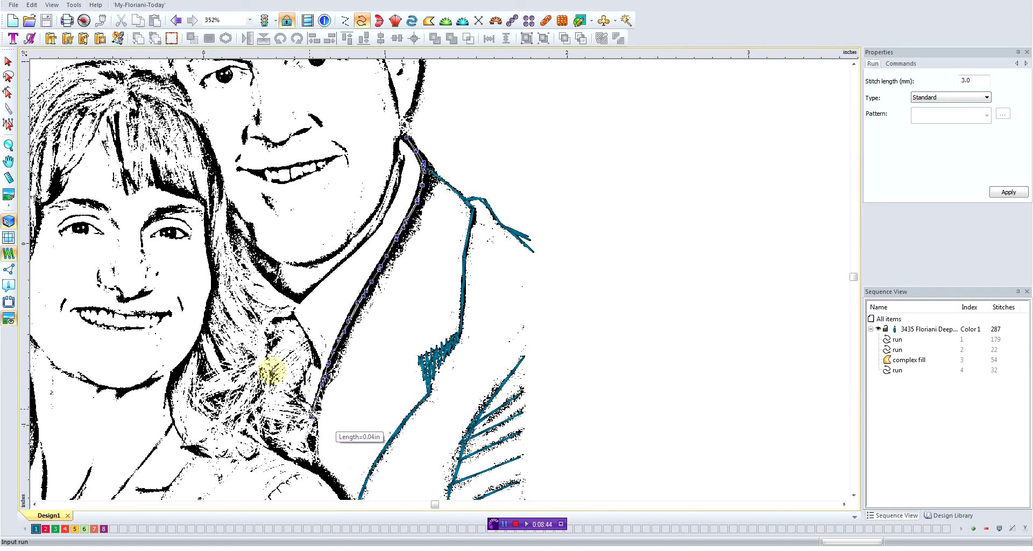
left_click(314, 419)
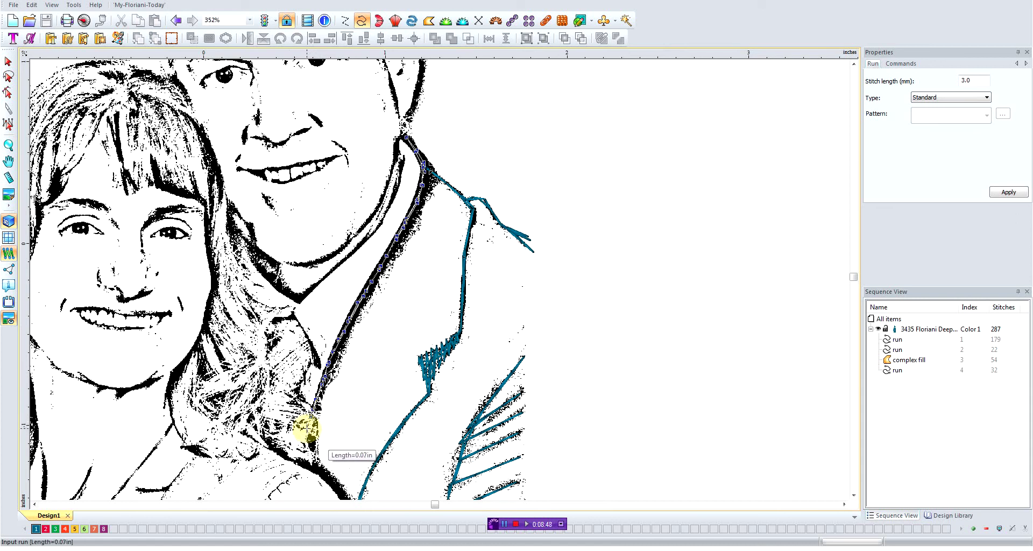
left_click(325, 403)
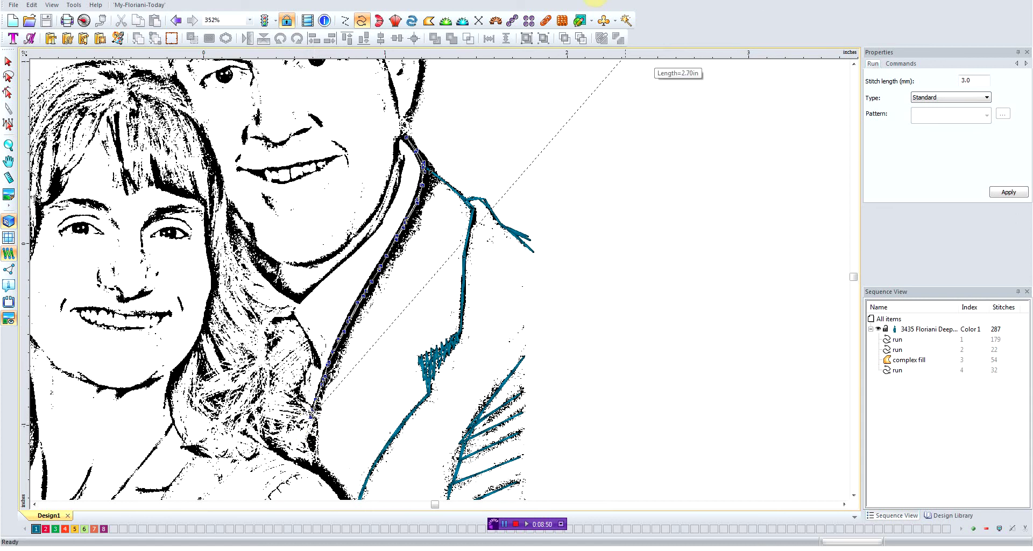
key("Return")
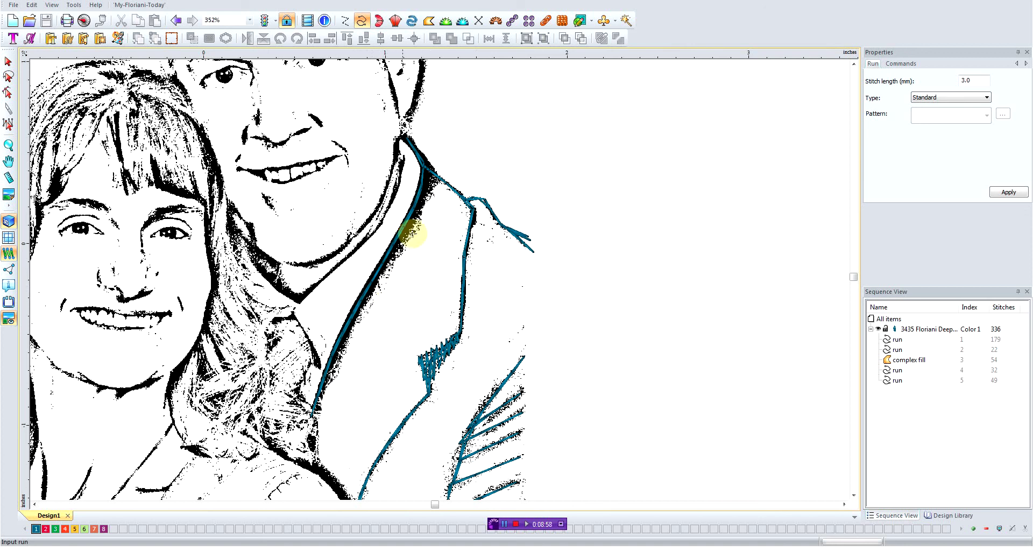
- Start a complex fill outline at the collar's lower end and trace up to its top corner
left_click(429, 20)
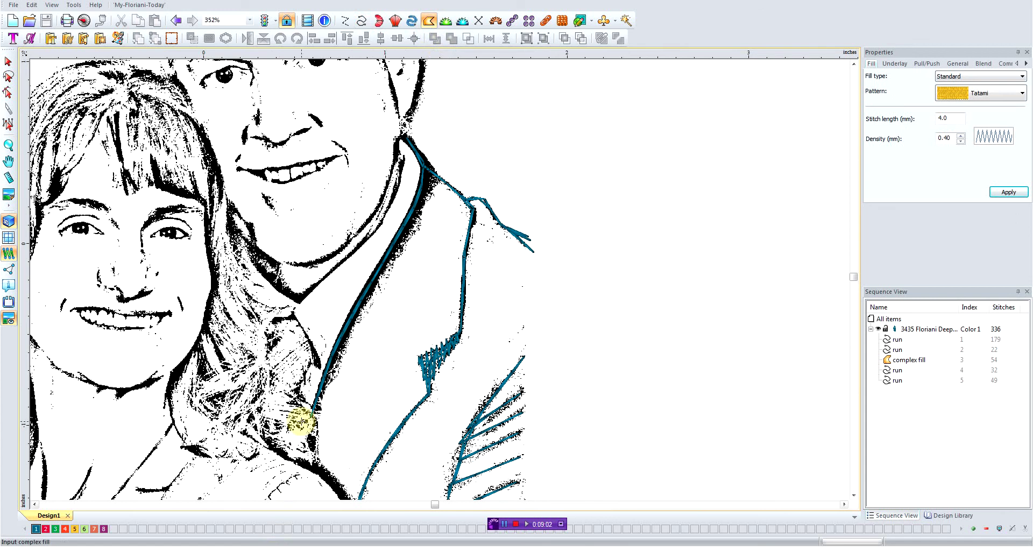
left_click(307, 407)
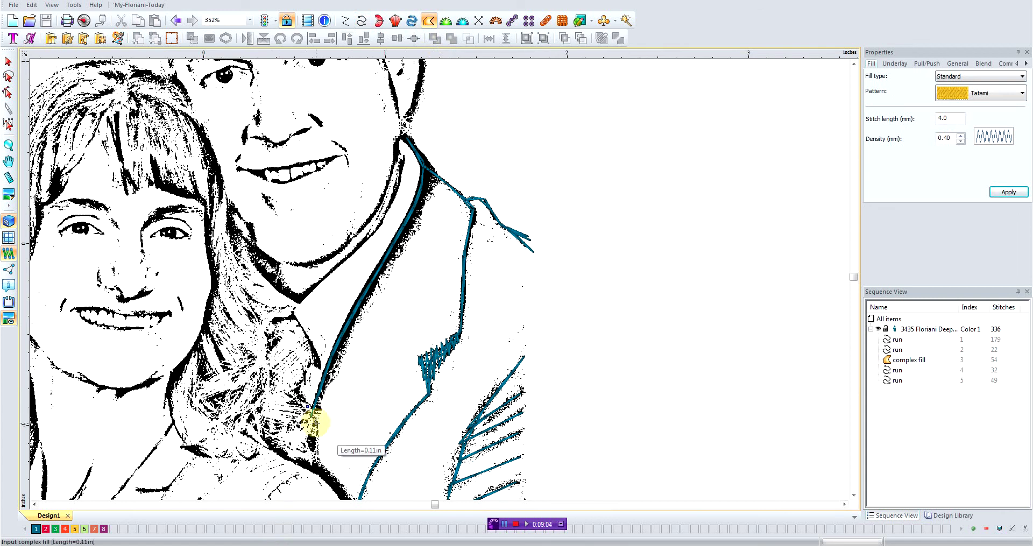
left_click(315, 422)
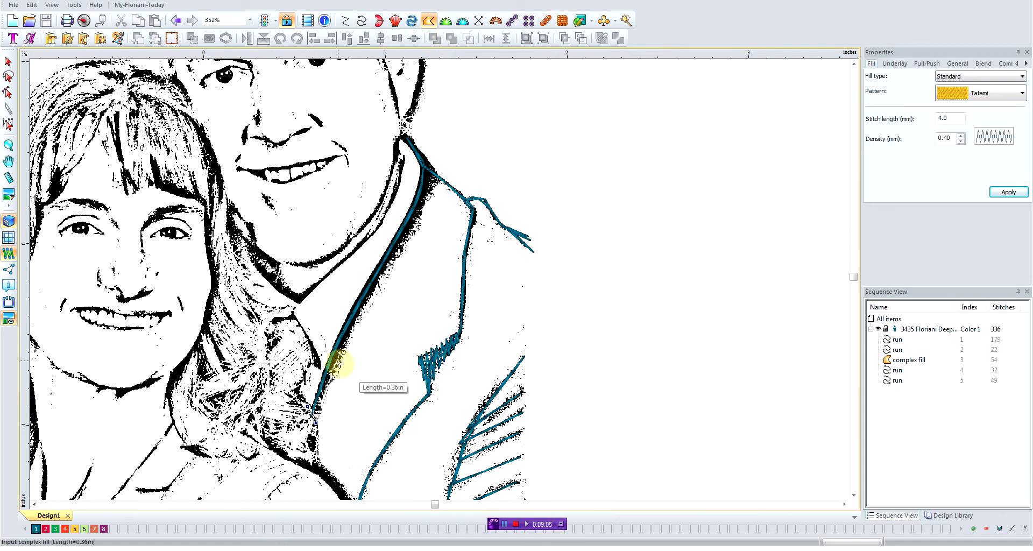
left_click(346, 360)
left_click(365, 317)
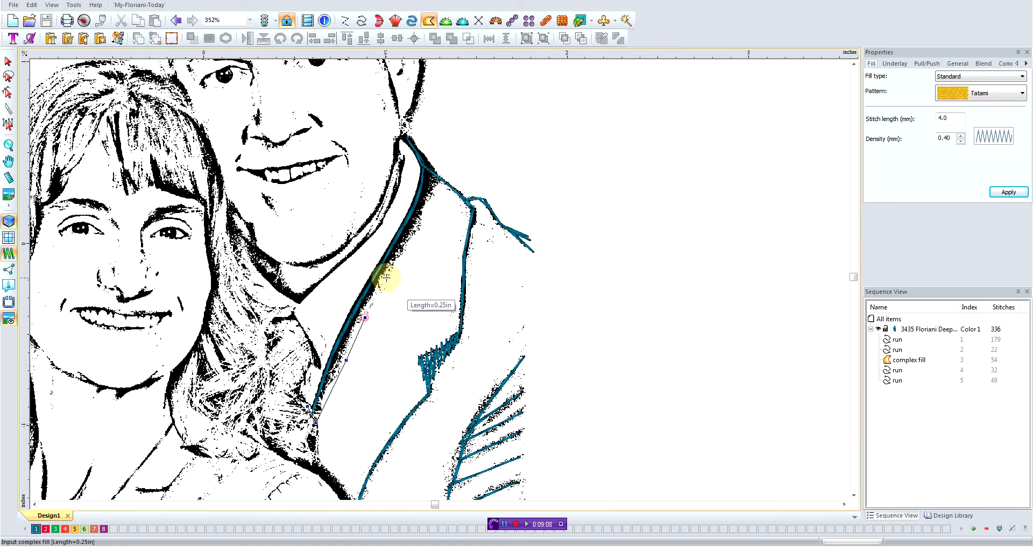
left_click(388, 276)
left_click(412, 234)
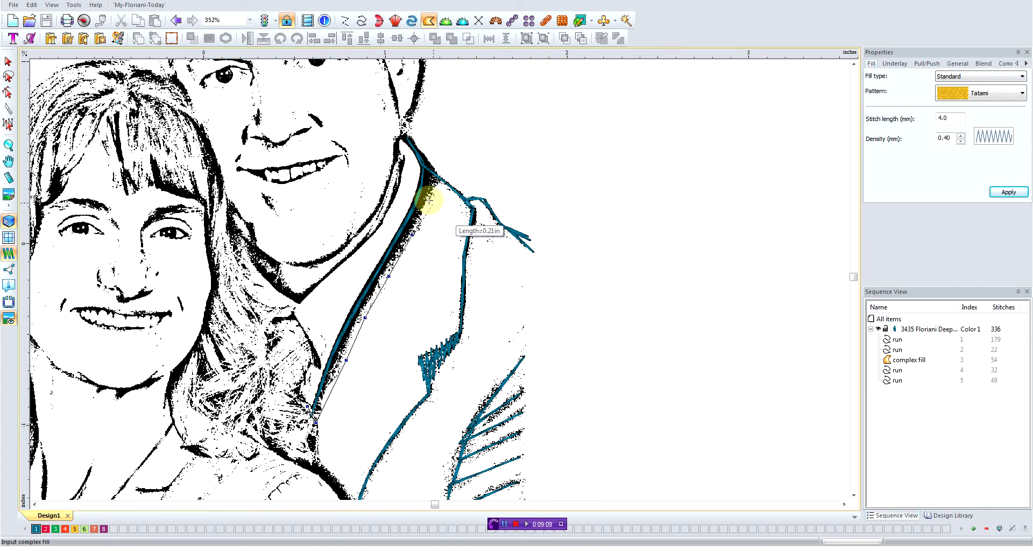
left_click(428, 198)
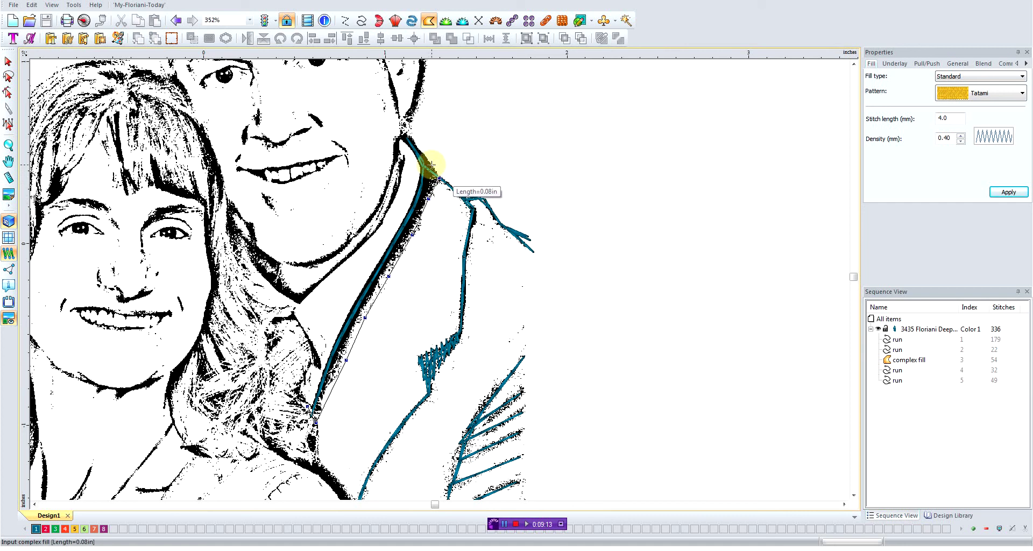
left_click(434, 164)
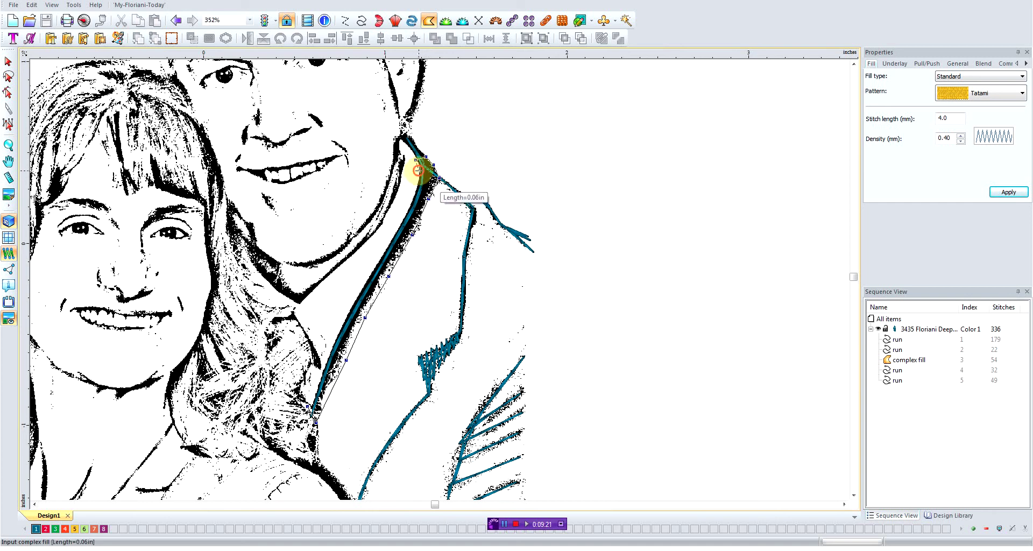
- Trace back down the collar's other edge and close the outline, creating a 273-stitch fill
left_click(419, 171)
left_click(415, 191)
left_click(402, 223)
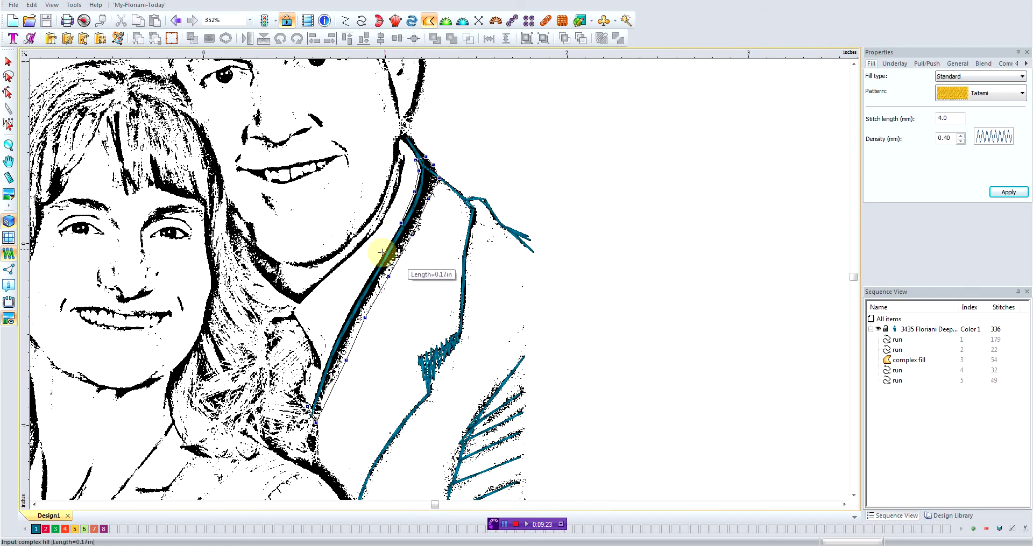
left_click(381, 256)
left_click(366, 279)
left_click(348, 312)
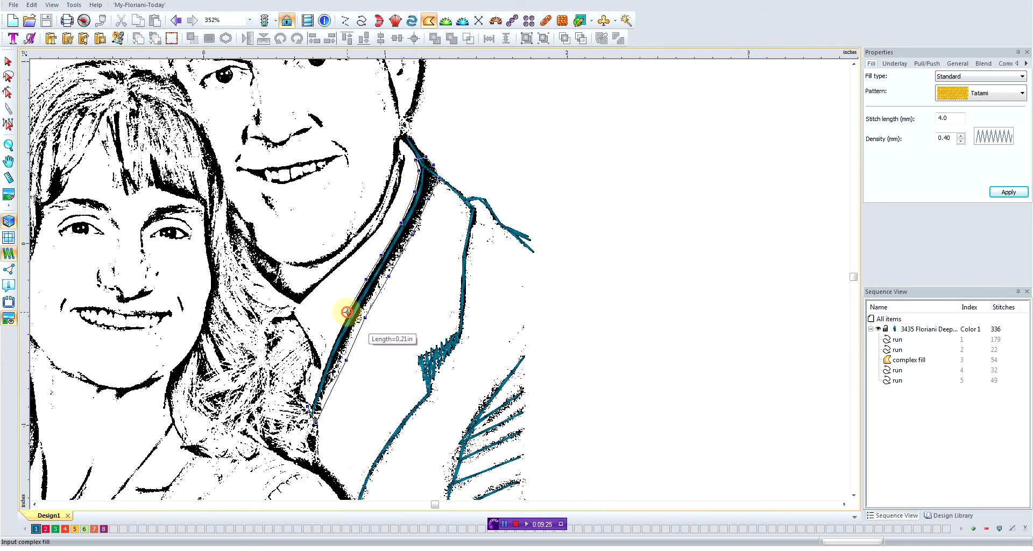
left_click(333, 341)
left_click(323, 368)
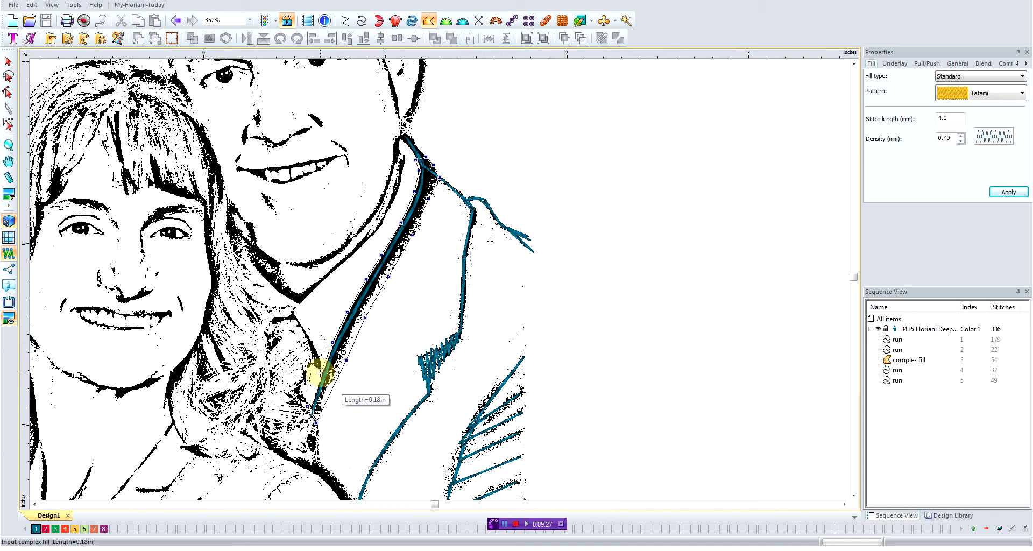
left_click(316, 395)
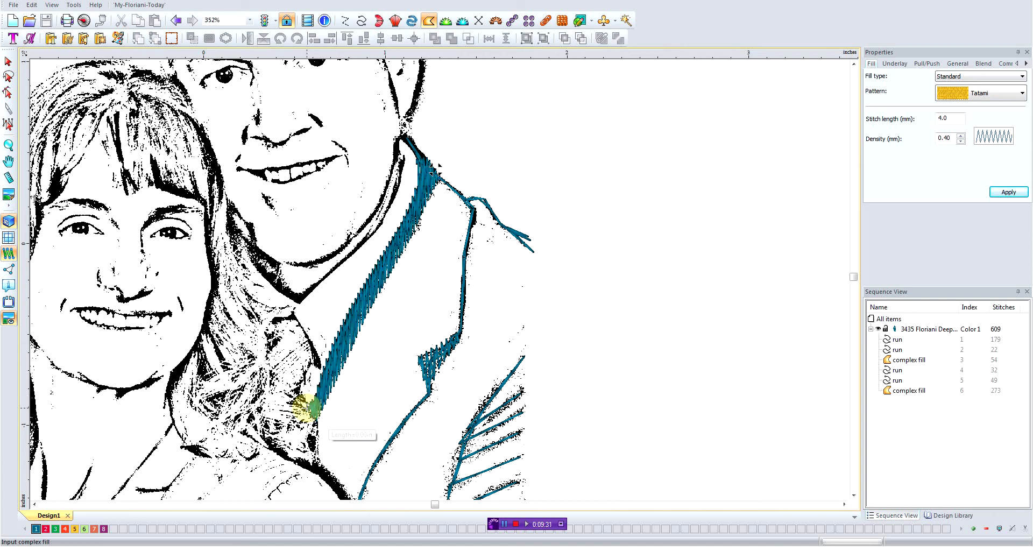
key("Return")
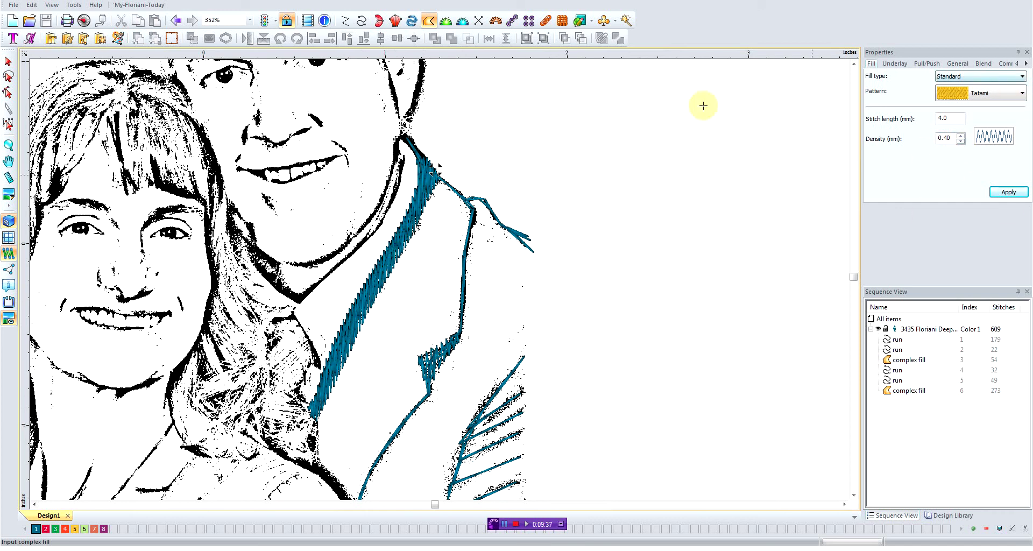
- Raise the collar fill's density to 0.70 mm and apply it, reducing it to 199 stitches
left_click(8, 62)
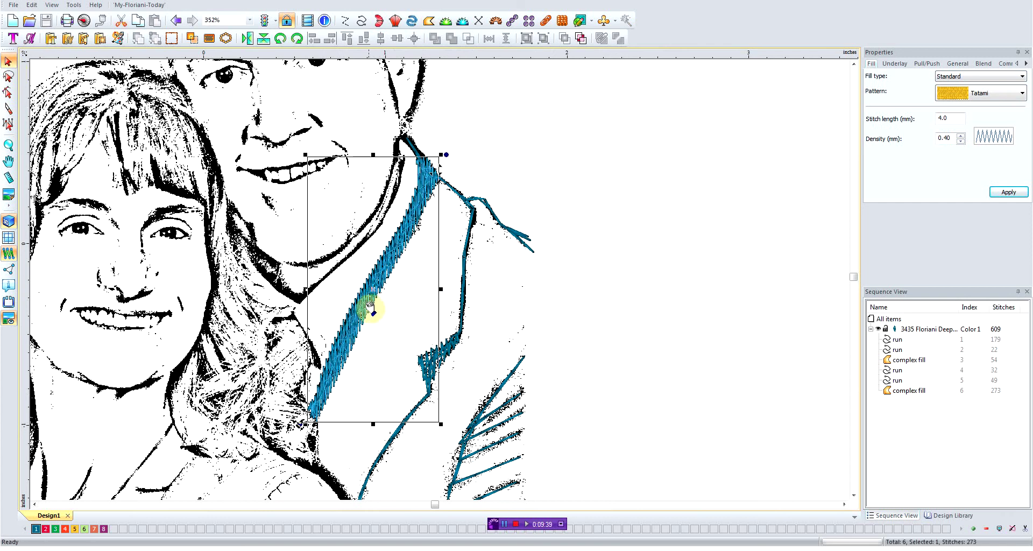
left_click(962, 137)
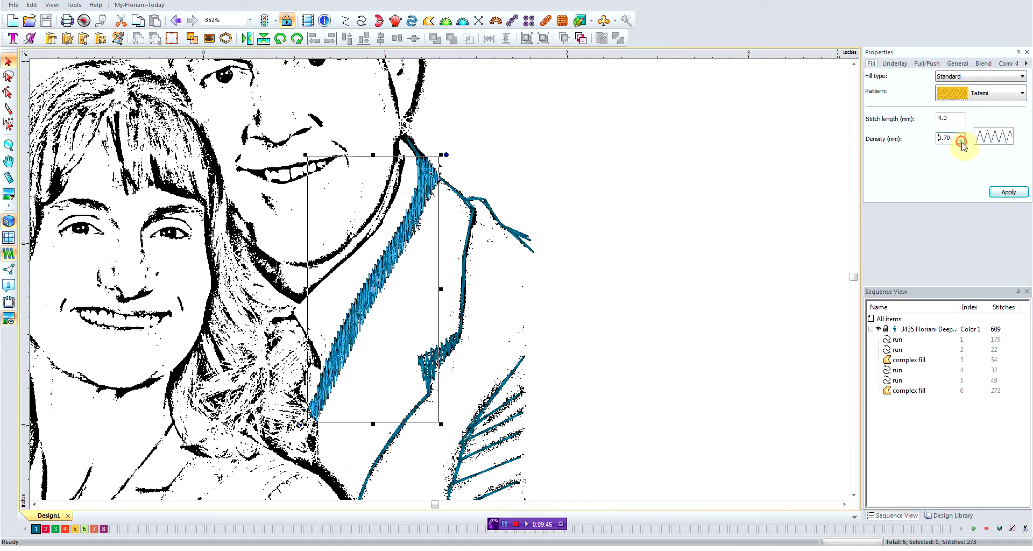
left_click(1002, 195)
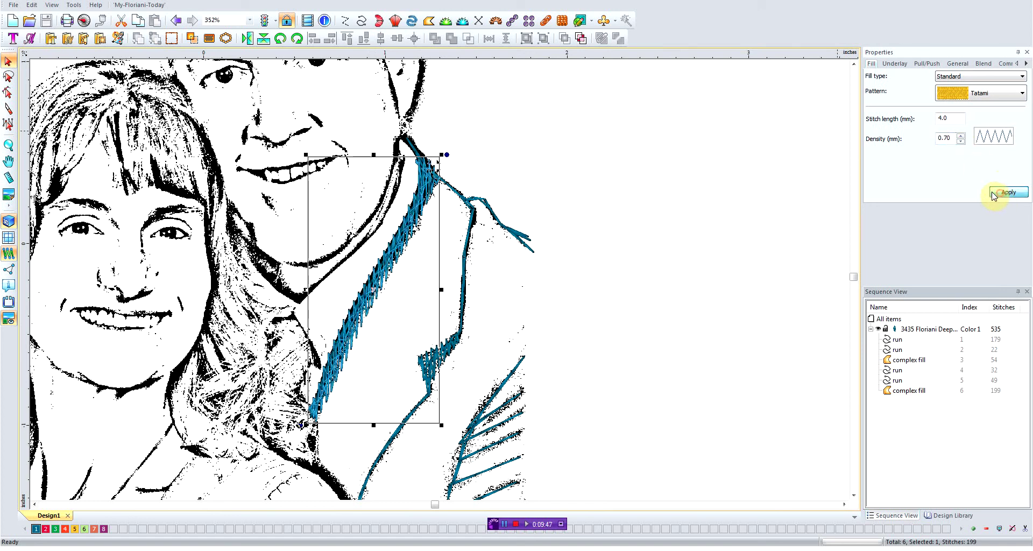
left_click(717, 188)
- Zoom in and inspect the loosened collar fill
scroll(380, 269, "up", 4)
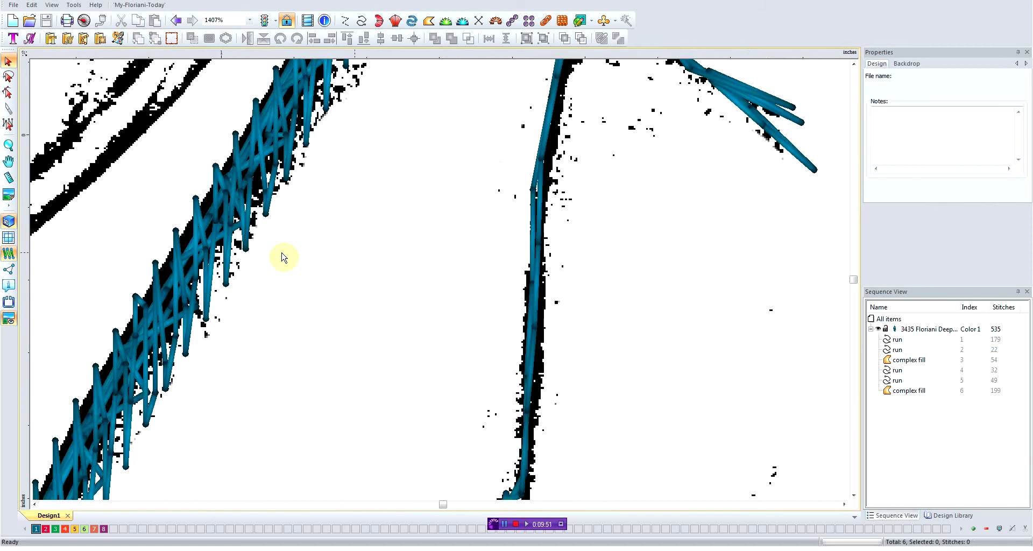
left_click(199, 247)
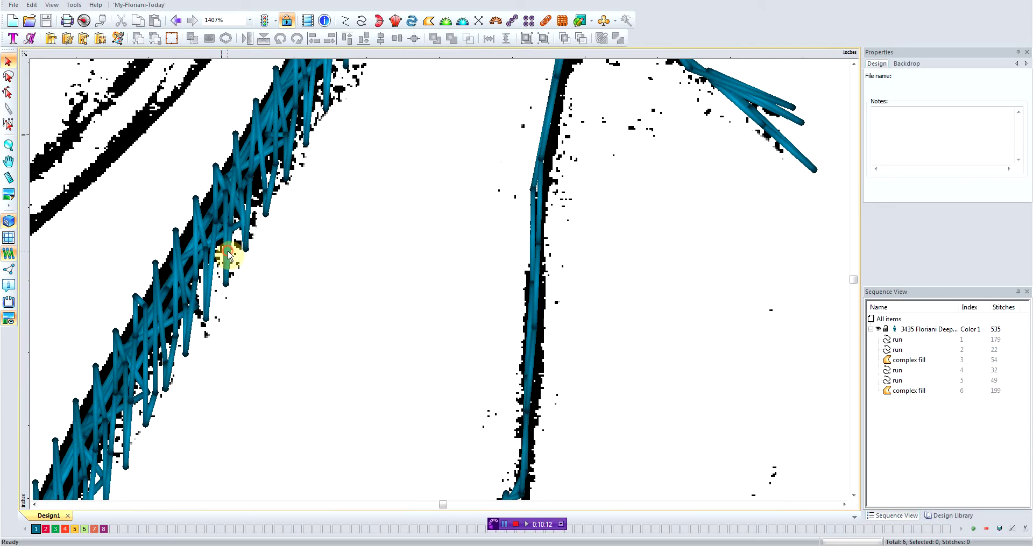
left_click(242, 209)
scroll(69, 97, "down", 2)
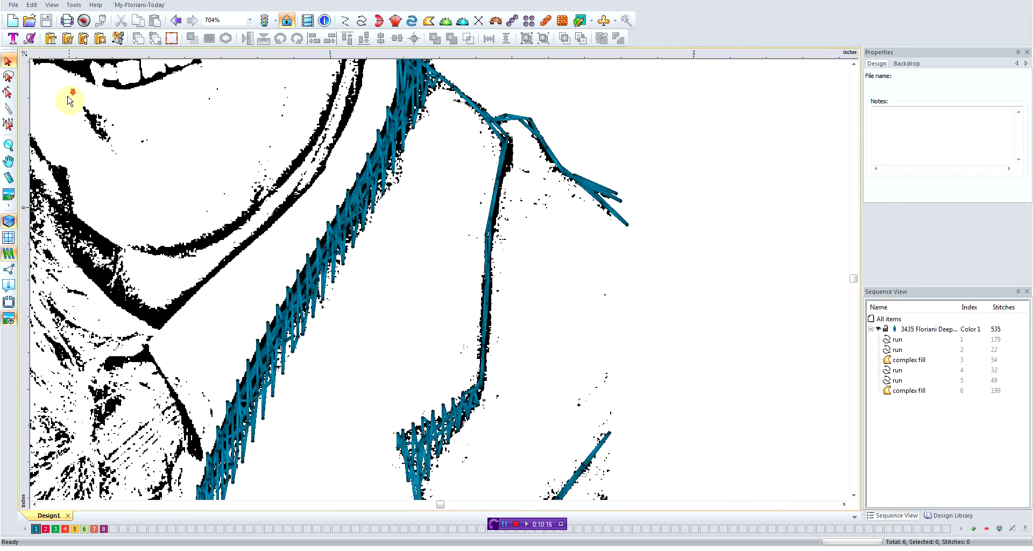
- Remove the collar fill's underlay stitches, dropping it to 143 stitches
left_click(352, 320)
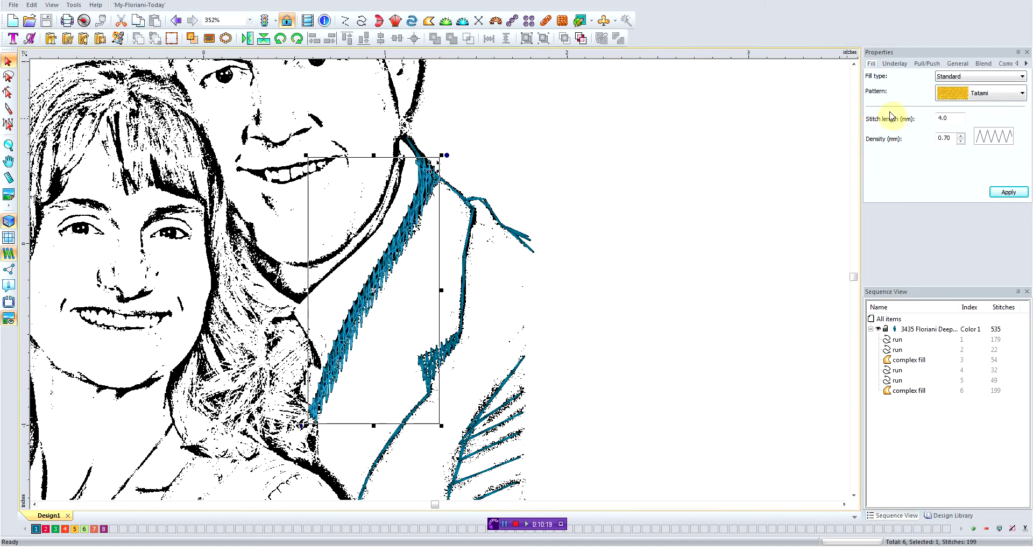
left_click(896, 64)
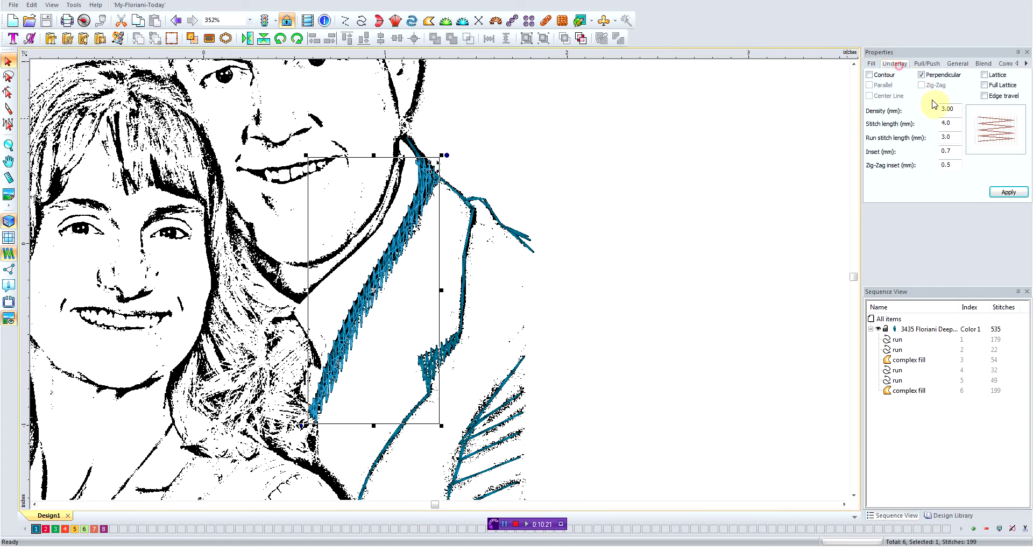
left_click(999, 194)
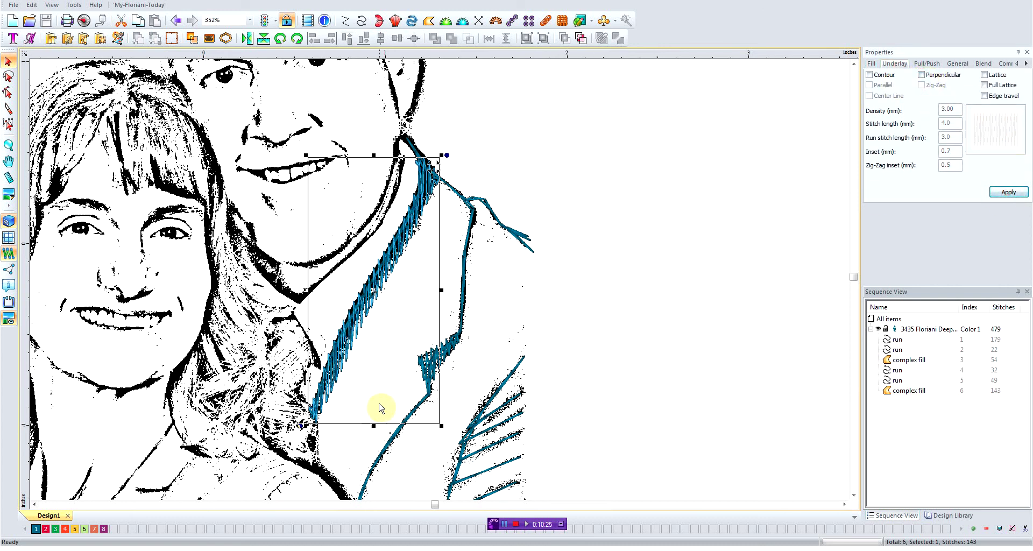
left_click(382, 317)
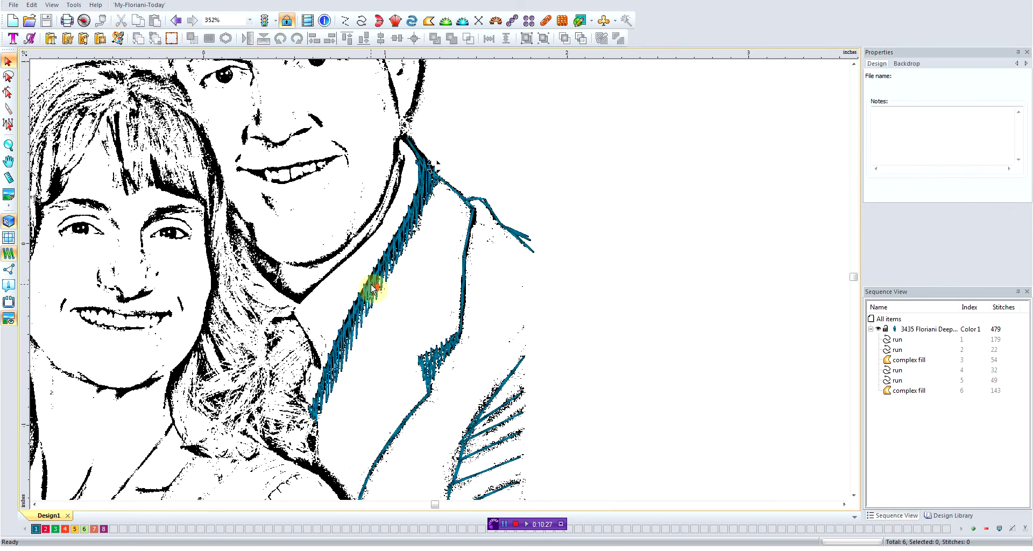
- Zoom around the fill and toggle the backdrop photo off and on to check the stitches
scroll(371, 288, "up", 1)
left_click_drag(300, 323, 313, 272)
scroll(301, 281, "up", 1)
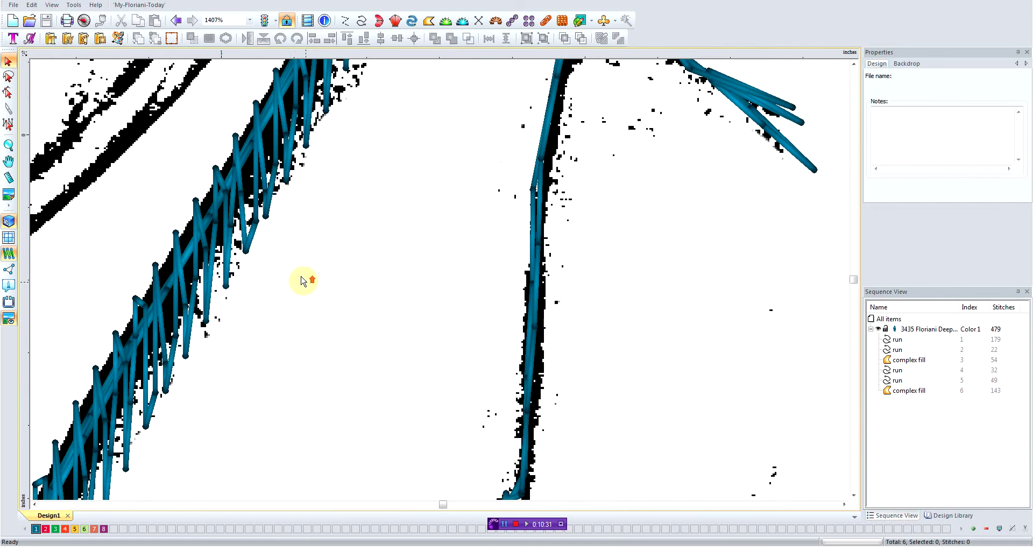
mouse_move(171, 275)
left_mouse_down()
mouse_move(203, 233)
mouse_move(102, 388)
mouse_move(263, 167)
mouse_move(210, 209)
mouse_move(193, 301)
mouse_move(240, 256)
left_mouse_up()
scroll(247, 249, "down", 1)
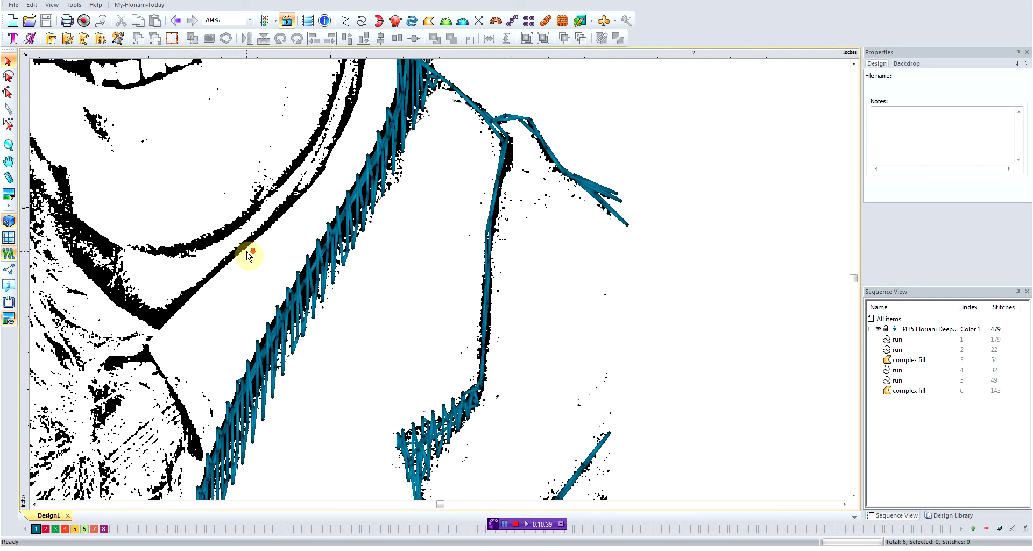
scroll(247, 255, "down", 1)
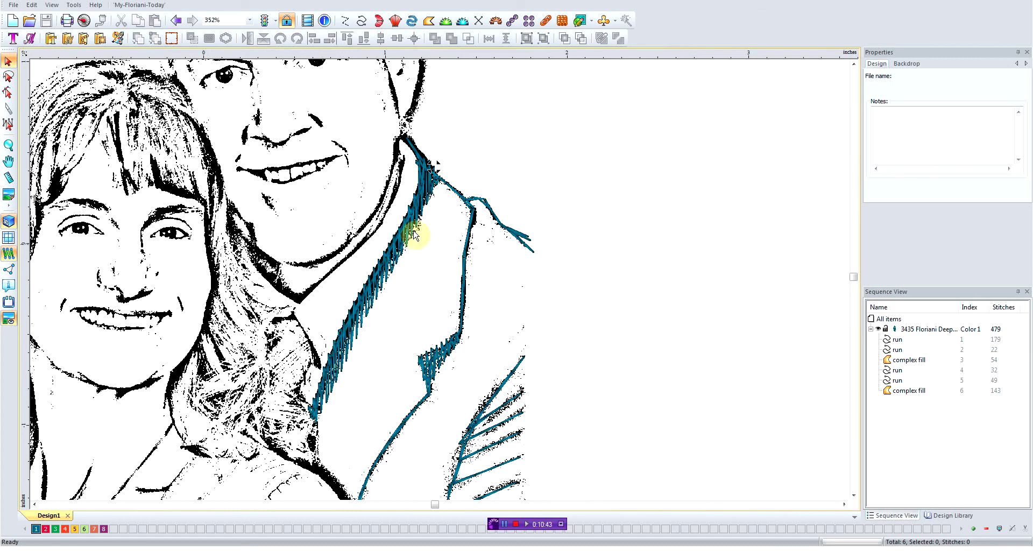
scroll(381, 281, "down", 1)
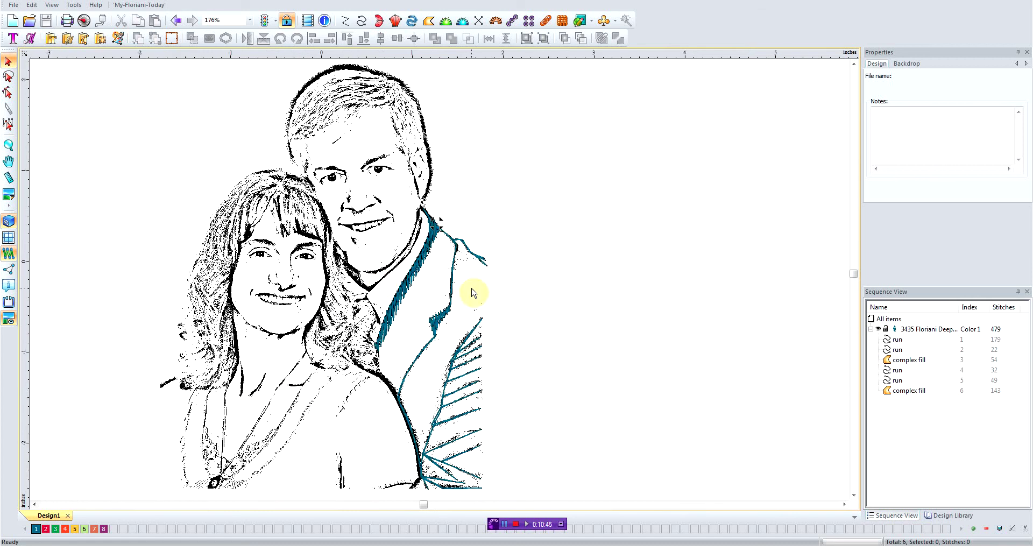
key("ctrl+b")
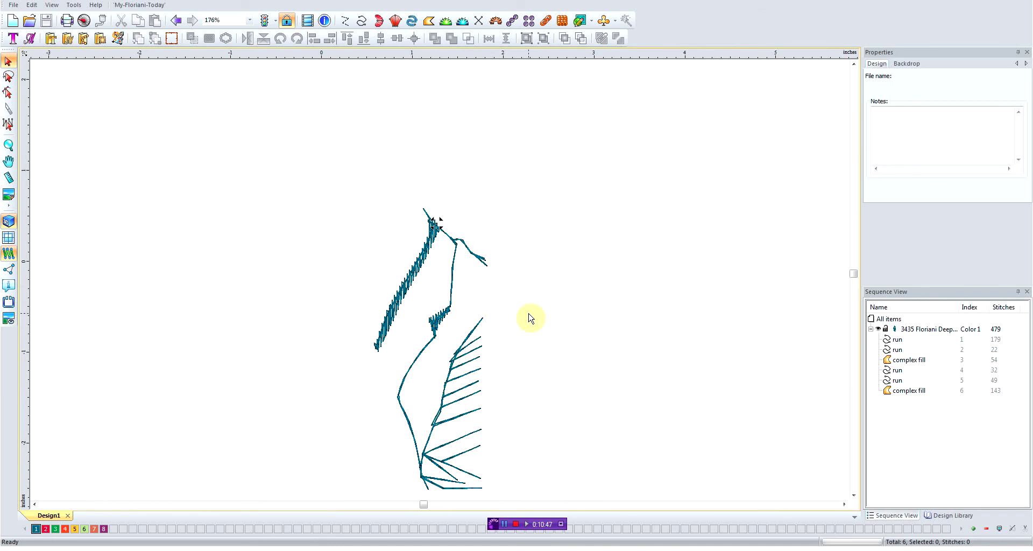
key("ctrl+b")
key("ctrl+b")
key("ctrl+b")
key("ctrl+b")
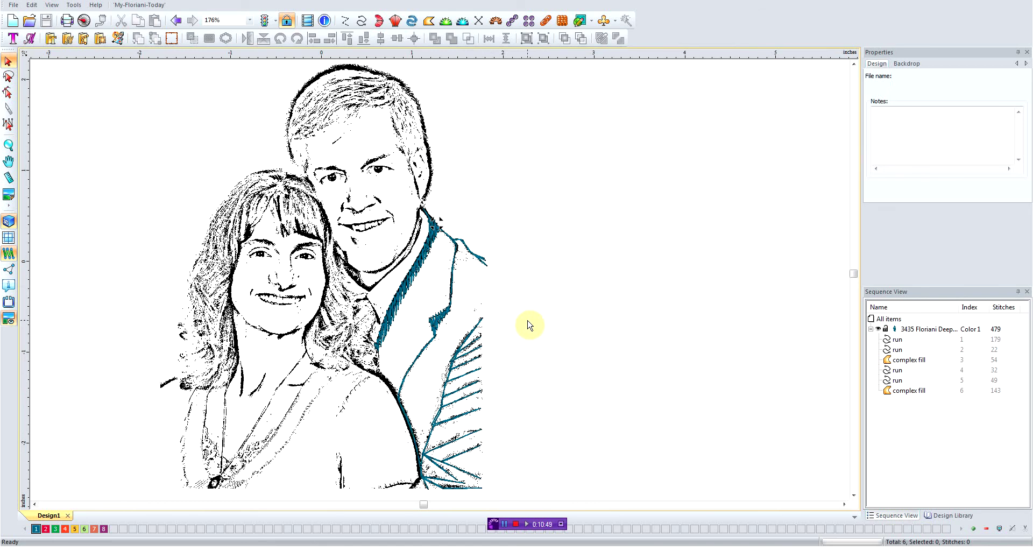
key("ctrl+b")
scroll(436, 221, "up", 1)
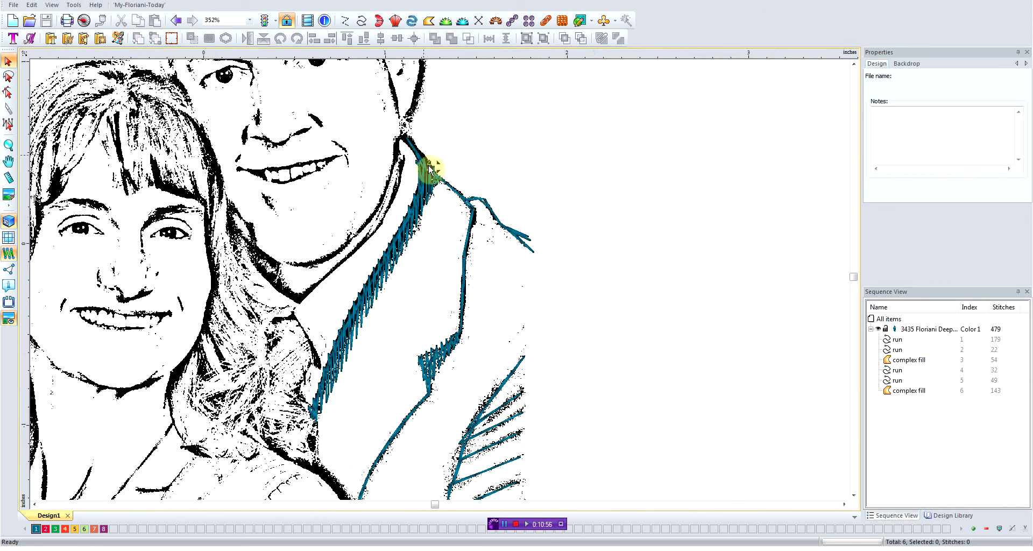
- Drag the lapel fill's angle line to give its stitches a new direction
left_click(379, 289)
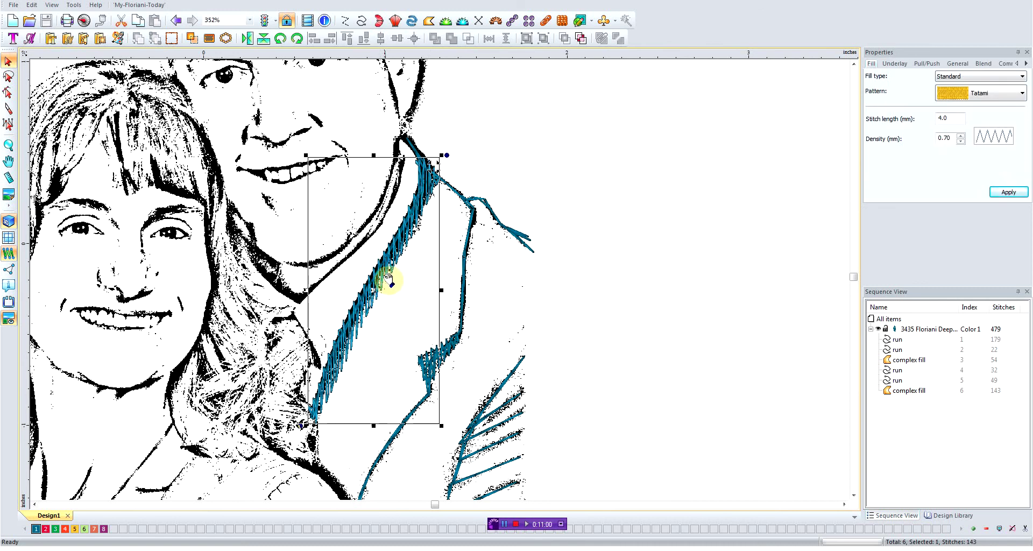
scroll(384, 283, "up", 1)
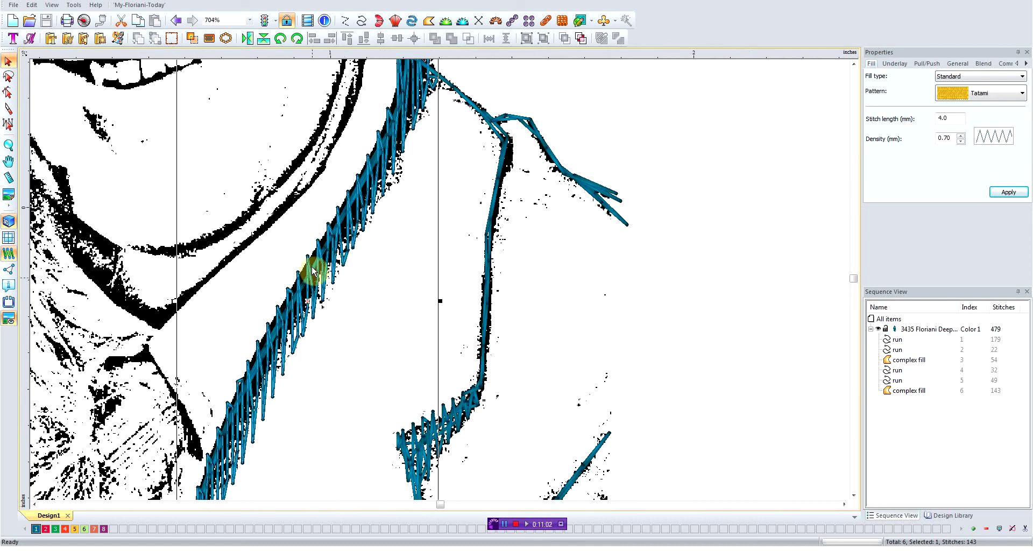
left_click(8, 95)
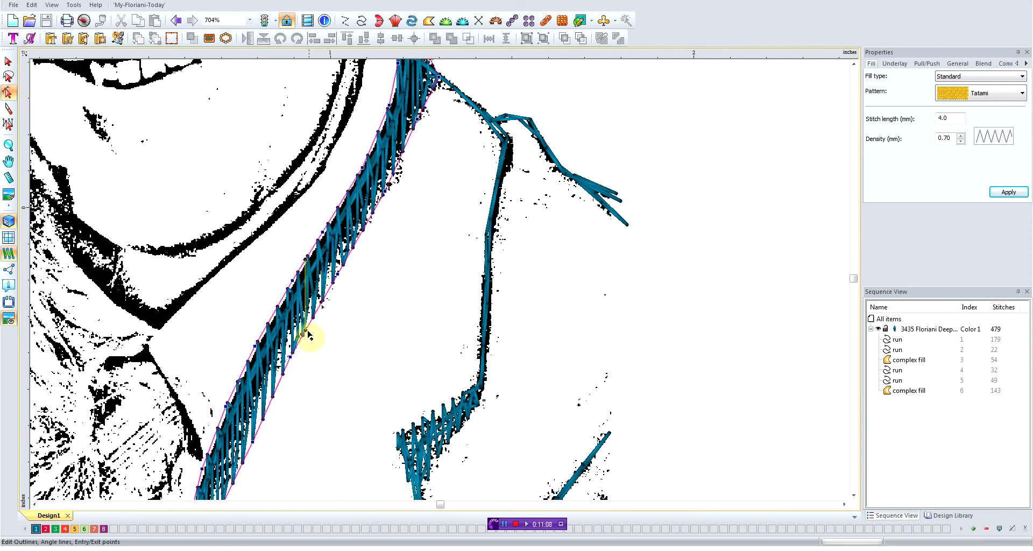
left_click_drag(307, 332, 331, 306)
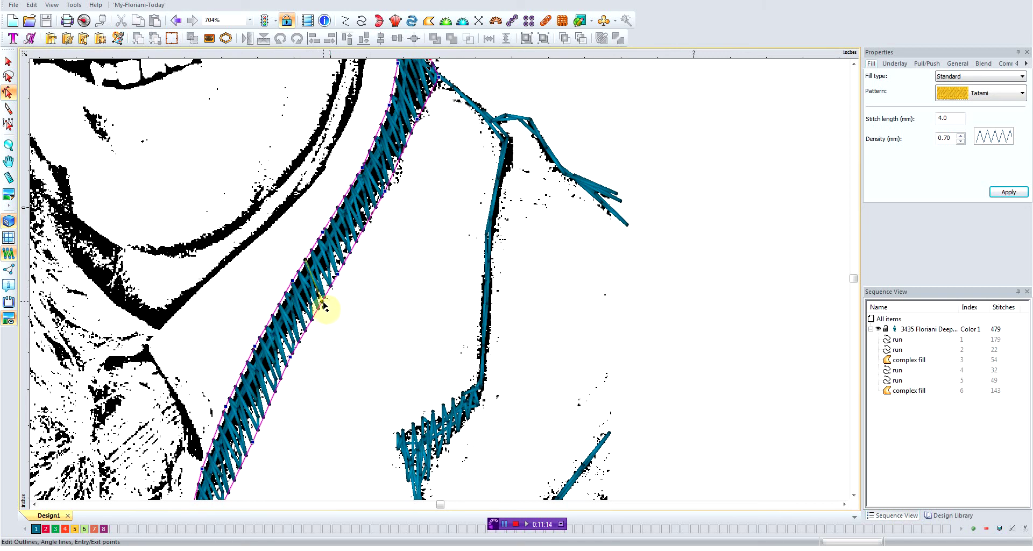
left_click_drag(323, 306, 311, 320)
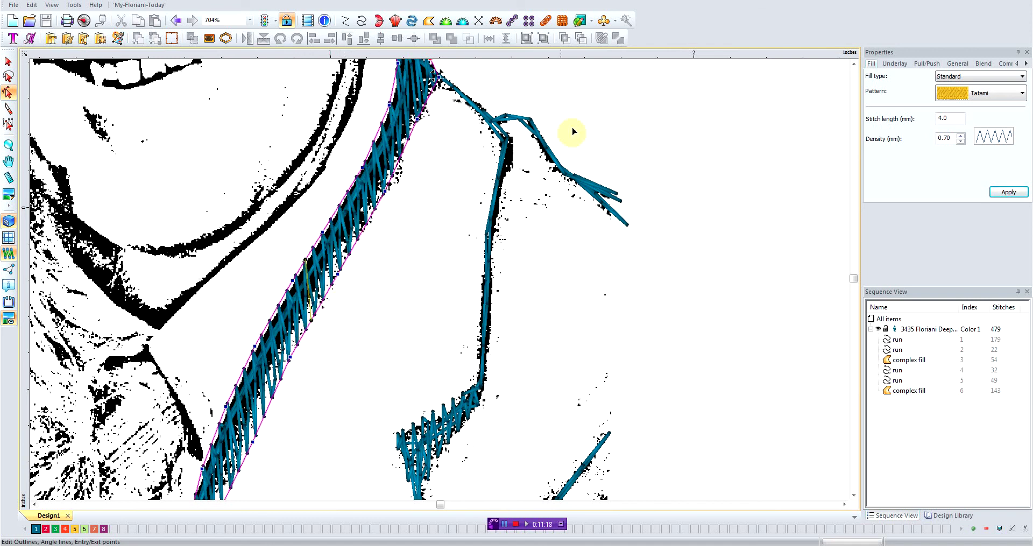
- Deselect the fill and hide then restore the portrait backdrop with F9 to check it
left_click(601, 110)
scroll(646, 127, "down", 4)
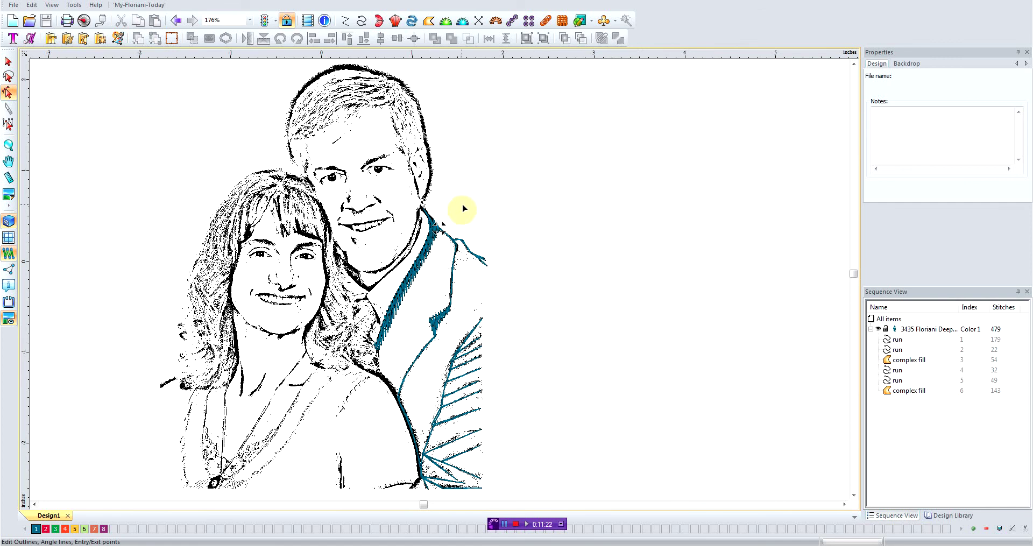
key("F9")
key("F9")
key("F9")
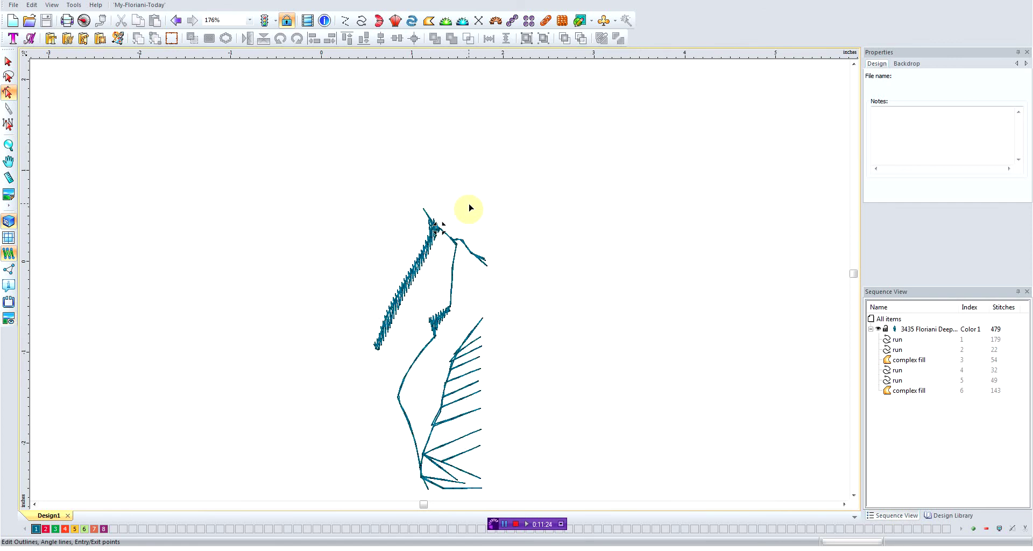
key("F9")
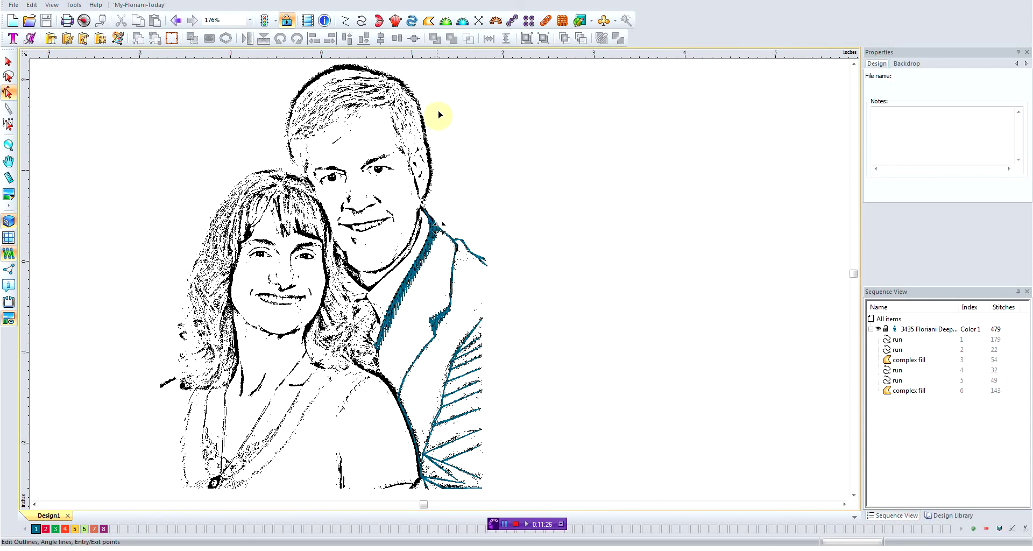
- Start a running-stitch line at the collar top and trace it down the chin line
left_click(362, 20)
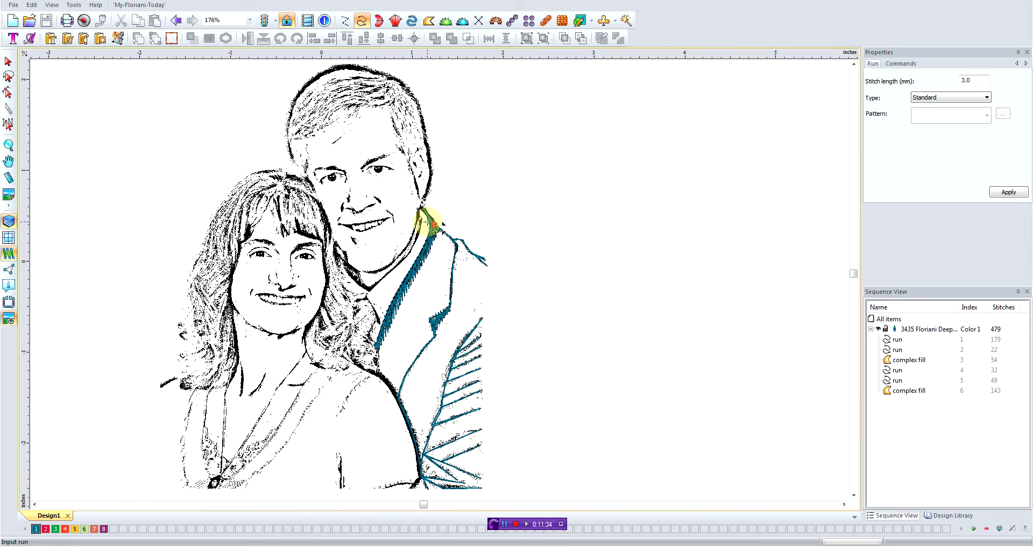
scroll(431, 222, "up", 1)
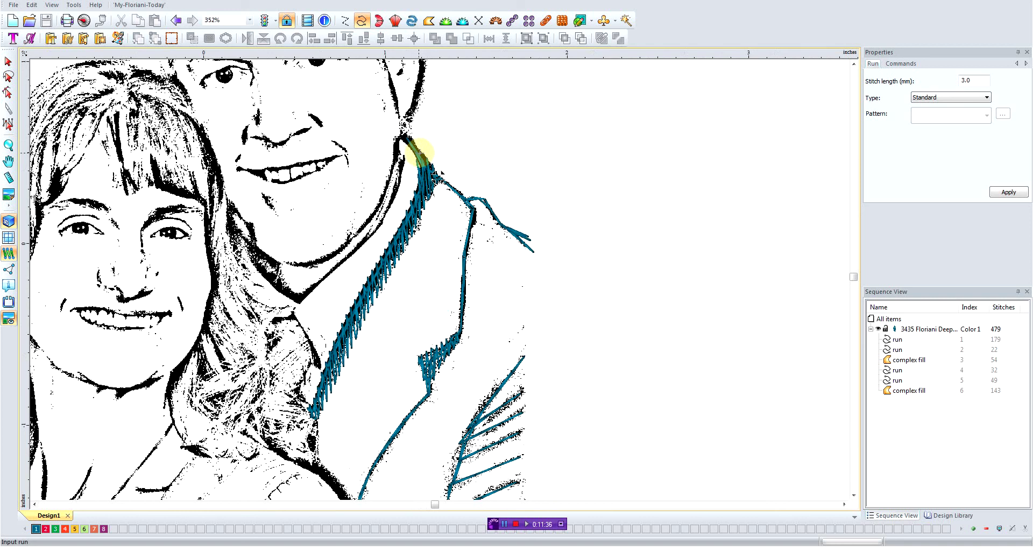
left_click(420, 153)
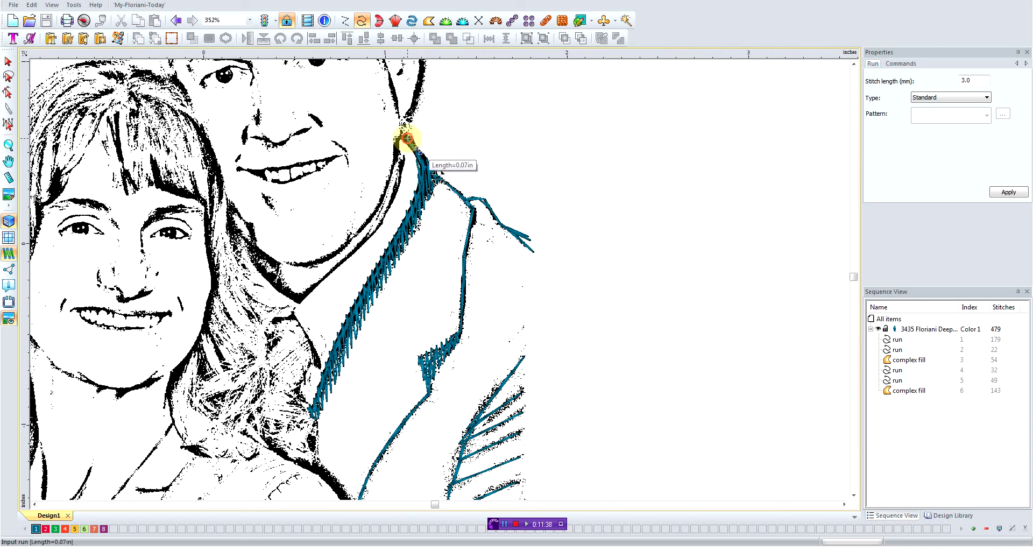
left_click(407, 139)
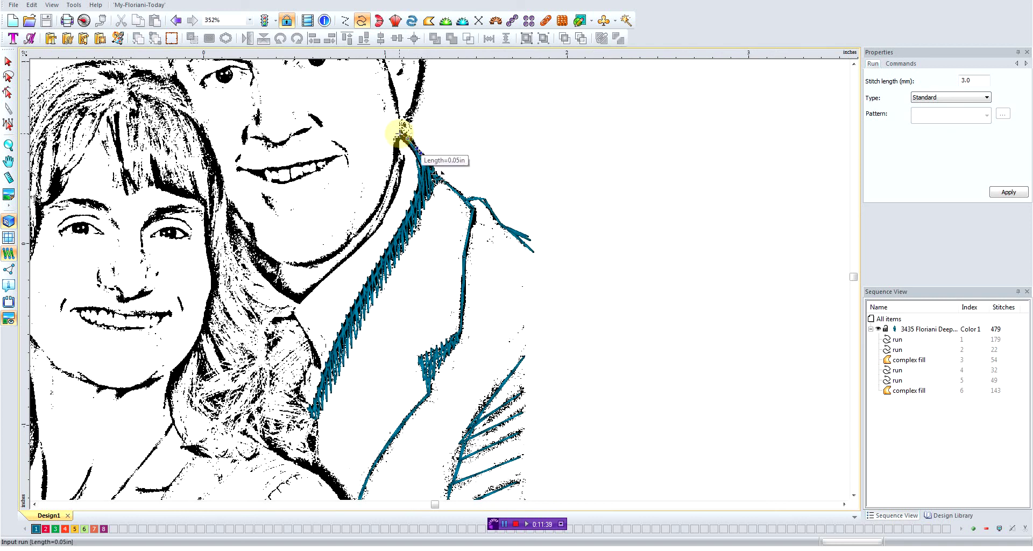
left_click(400, 133)
left_click(398, 146)
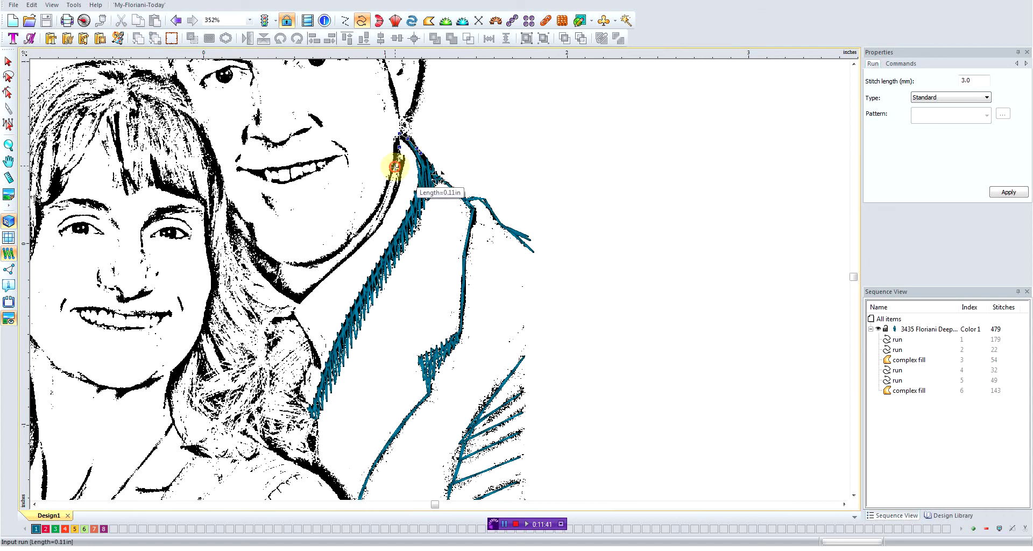
left_click(396, 166)
left_click(387, 183)
left_click(376, 206)
left_click(364, 224)
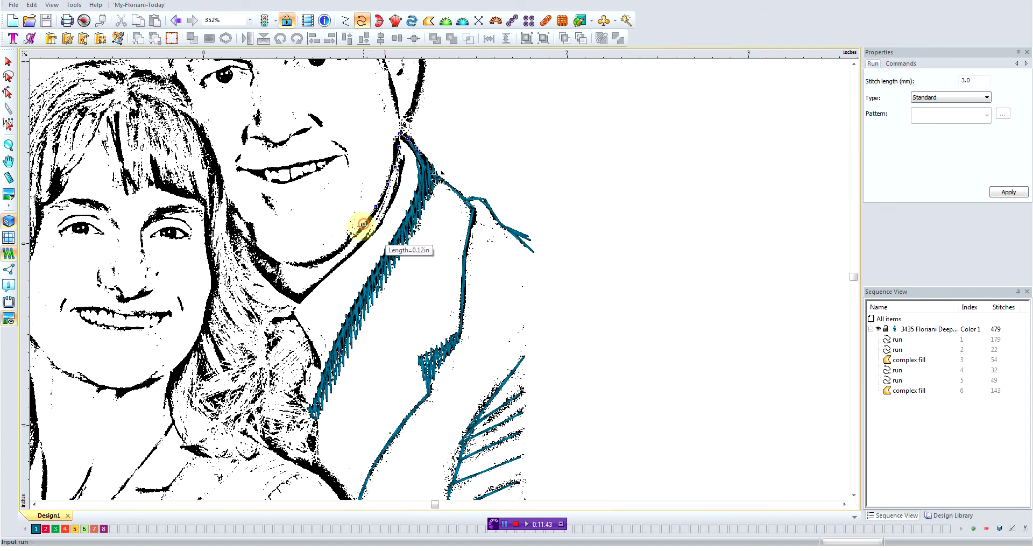
- Continue the run along the chin curve to past its left end
left_click(353, 235)
left_click(334, 251)
left_click(313, 263)
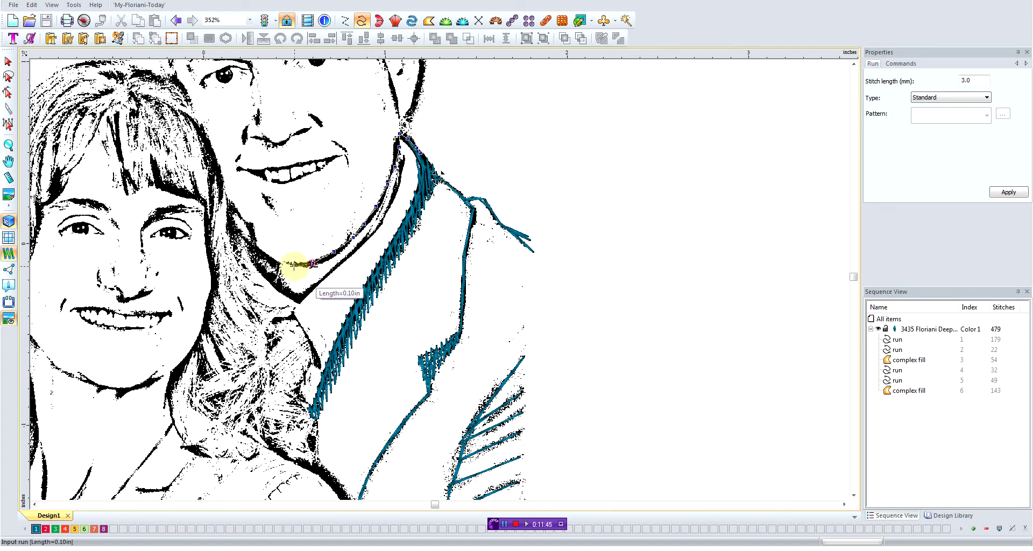
left_click(291, 266)
left_click(276, 262)
left_click(261, 253)
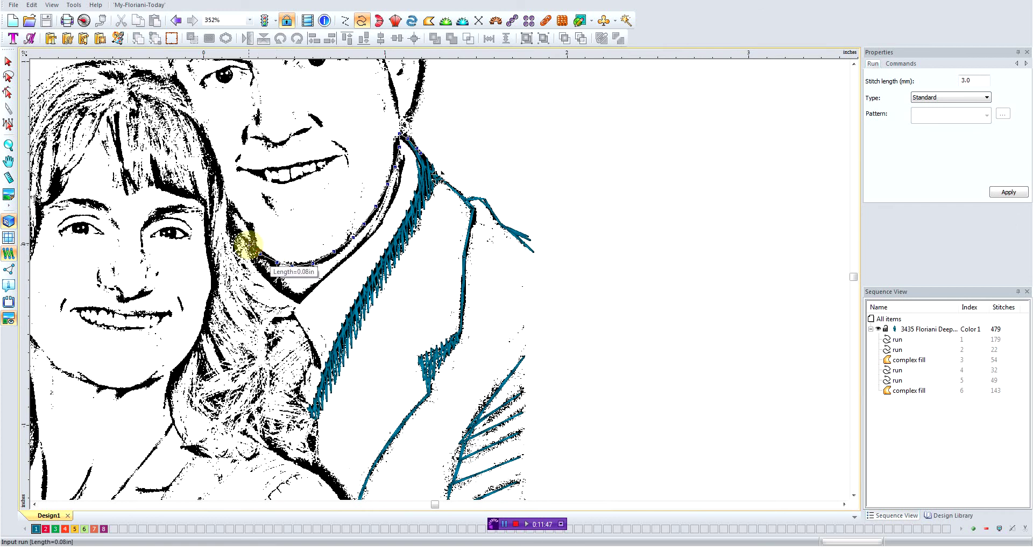
left_click(247, 244)
- Retrace the run back along the chin curve and up to the top of the neck
left_click(270, 259)
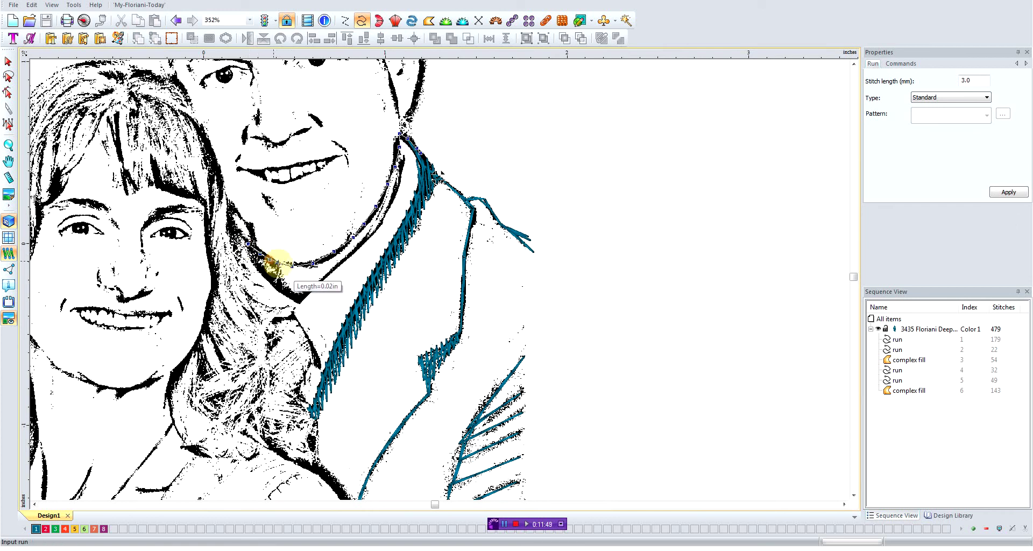
left_click(303, 266)
left_click(320, 260)
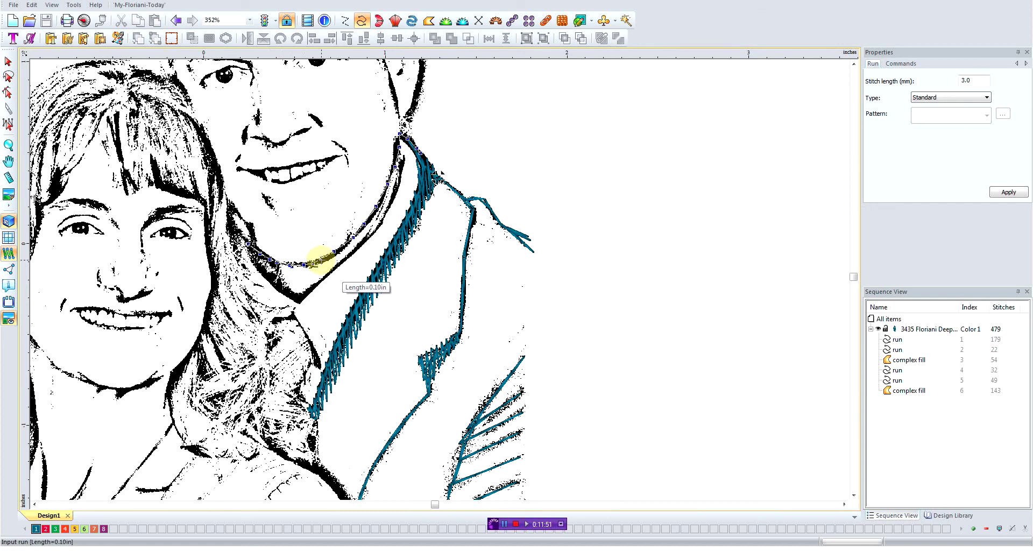
left_click(334, 252)
left_click(348, 239)
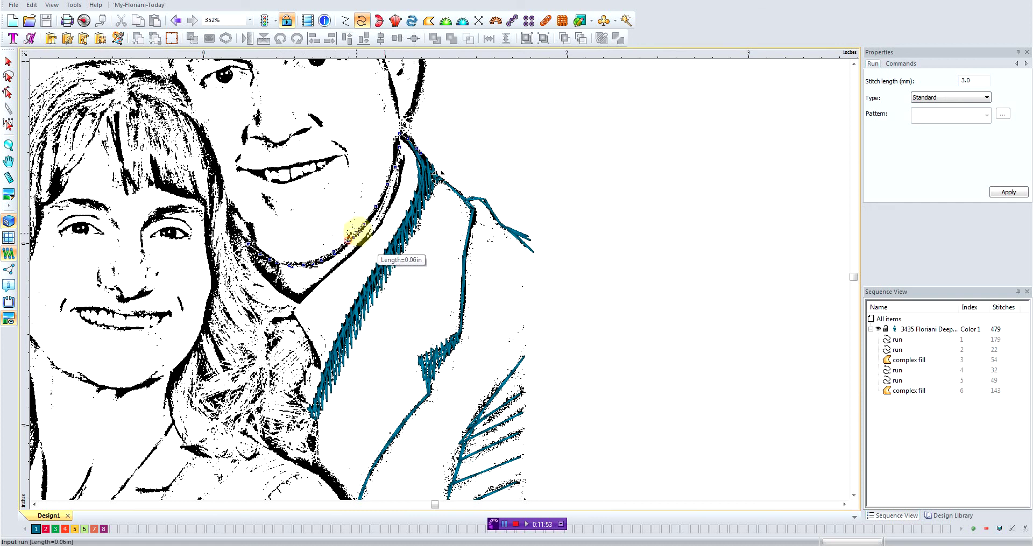
left_click(364, 225)
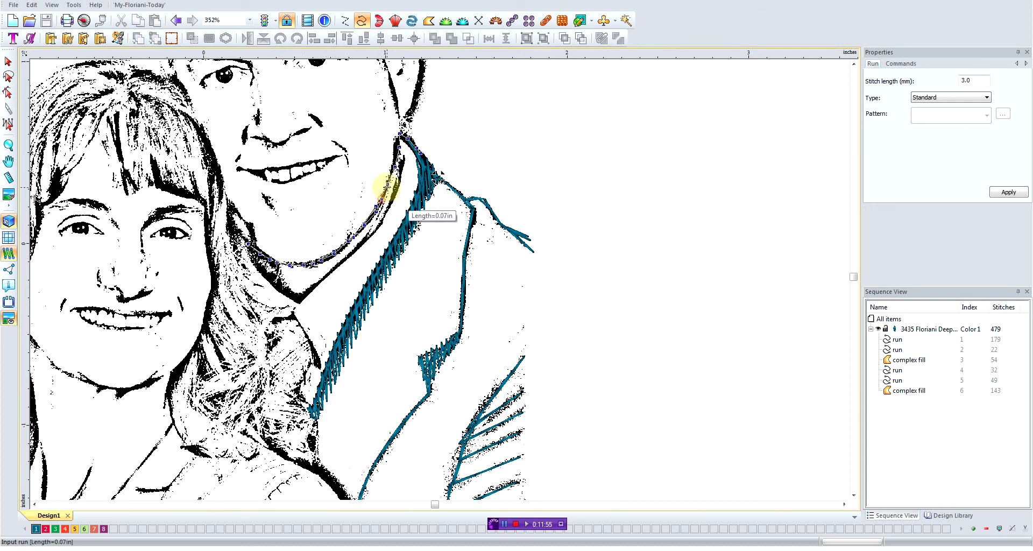
left_click(387, 186)
left_click(394, 168)
left_click(399, 150)
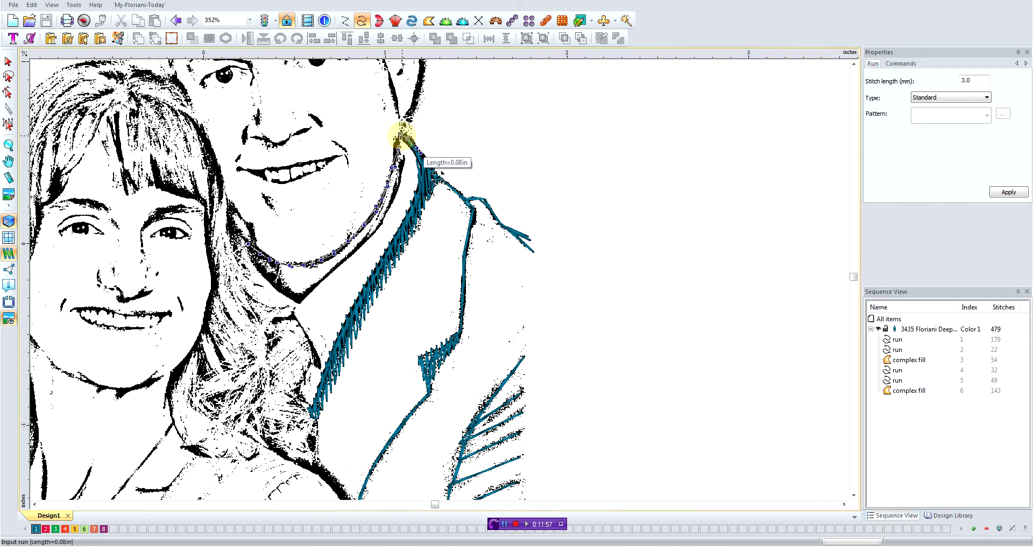
left_click(401, 135)
- Generate the 30-stitch neckline run, then begin a new run down the chin to the collar junction
key("Return")
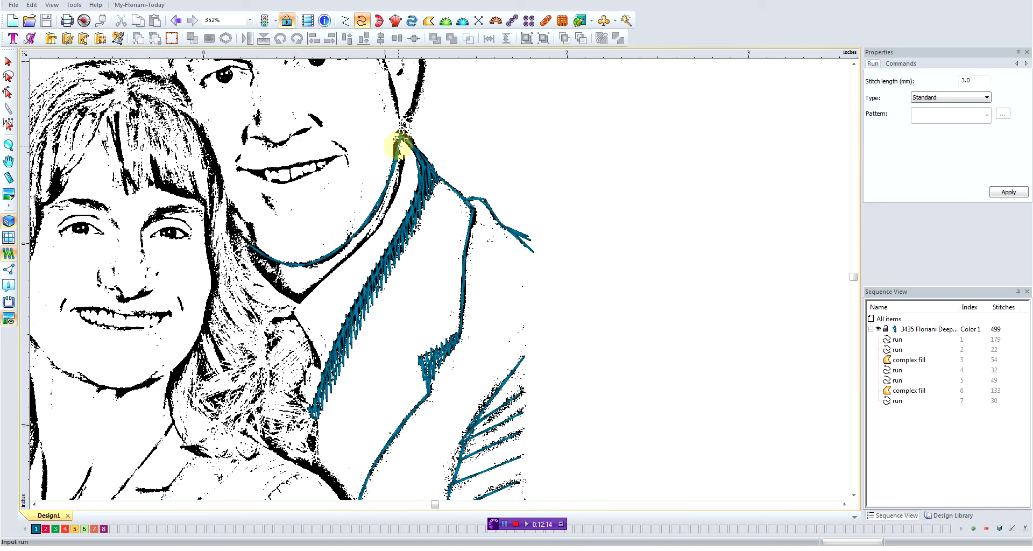
left_click(400, 143)
left_click(403, 163)
left_click(400, 178)
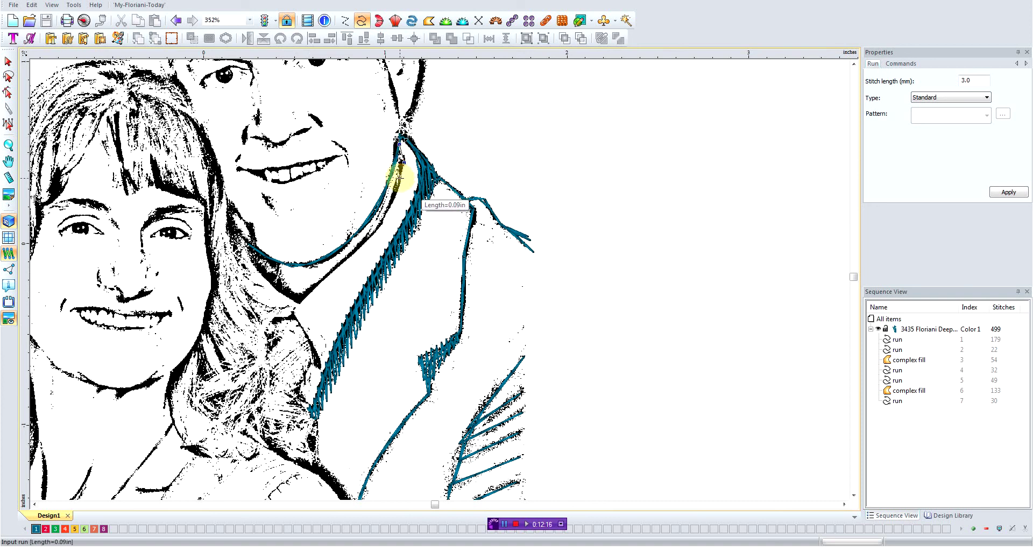
left_click(393, 202)
left_click(376, 229)
left_click(362, 246)
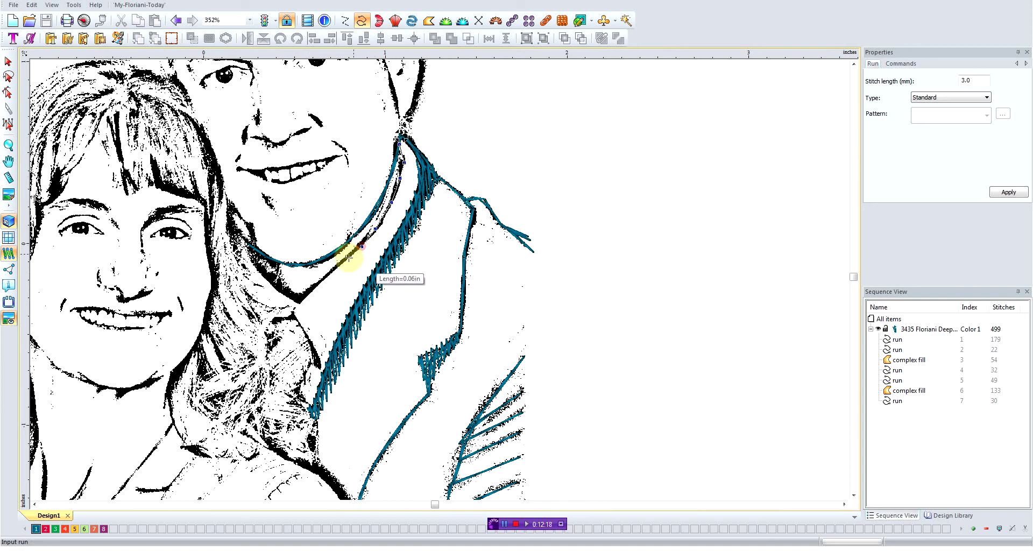
left_click(339, 264)
left_click(317, 282)
left_click(299, 297)
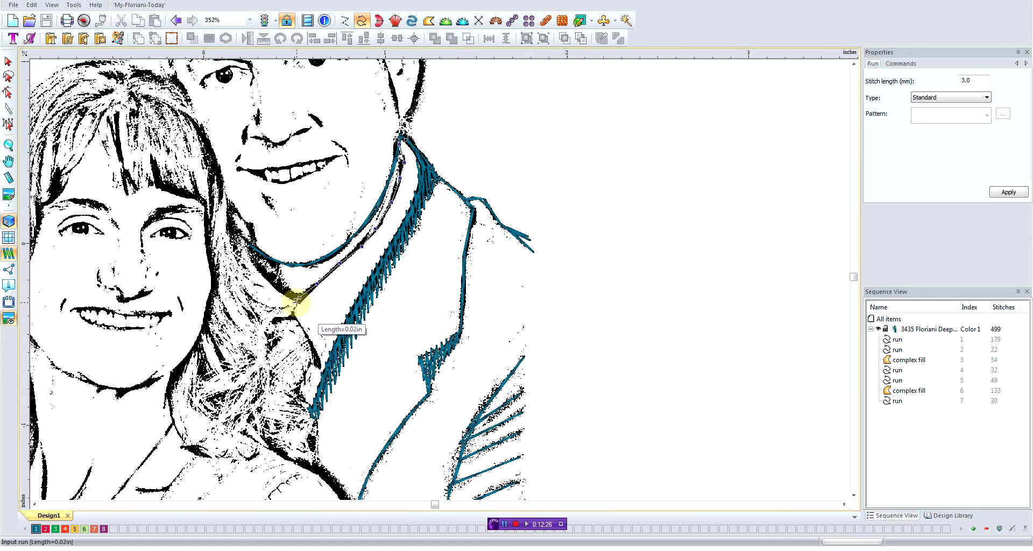
- Extend the run down the collar edge toward the lapel and branch it left toward the hair
left_click(293, 308)
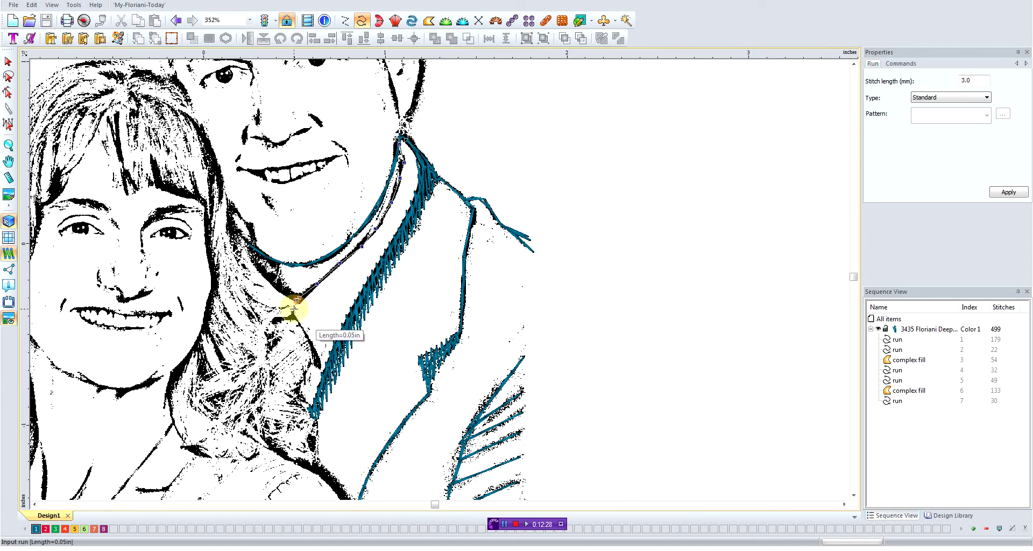
left_click(302, 328)
left_click(312, 349)
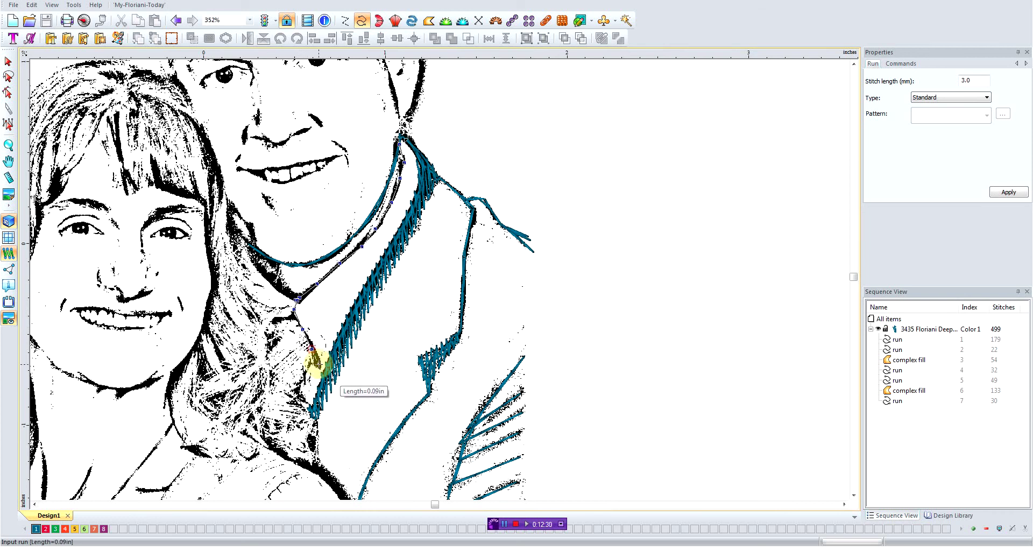
left_click(317, 367)
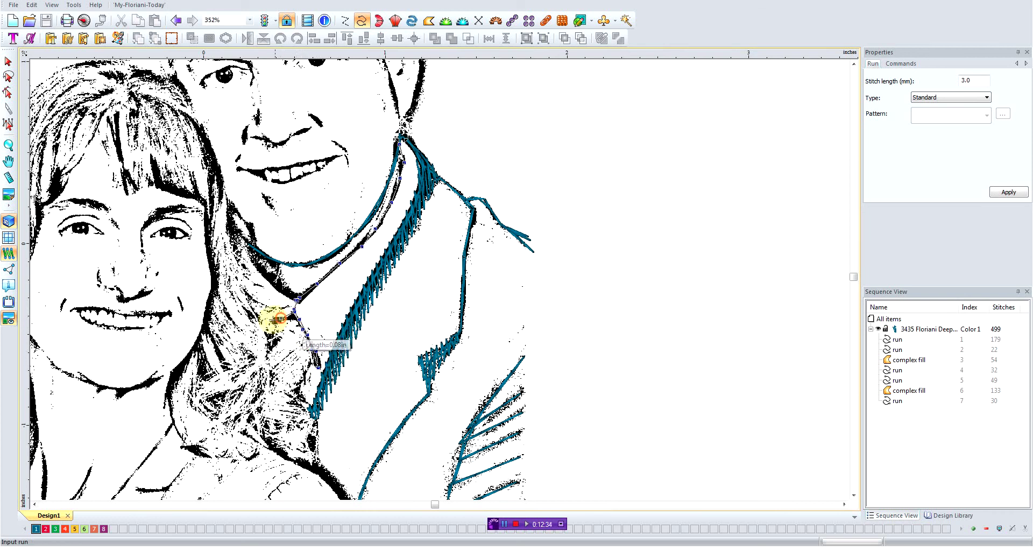
left_click(280, 319)
left_click(259, 339)
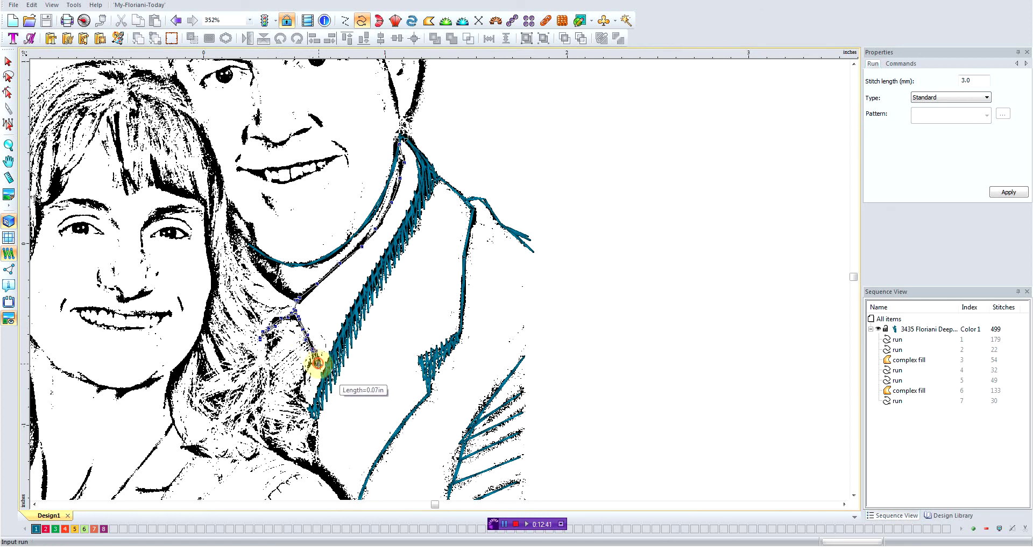
- Trace back to the collar junction and up the neck shadow under the chin
left_click(314, 350)
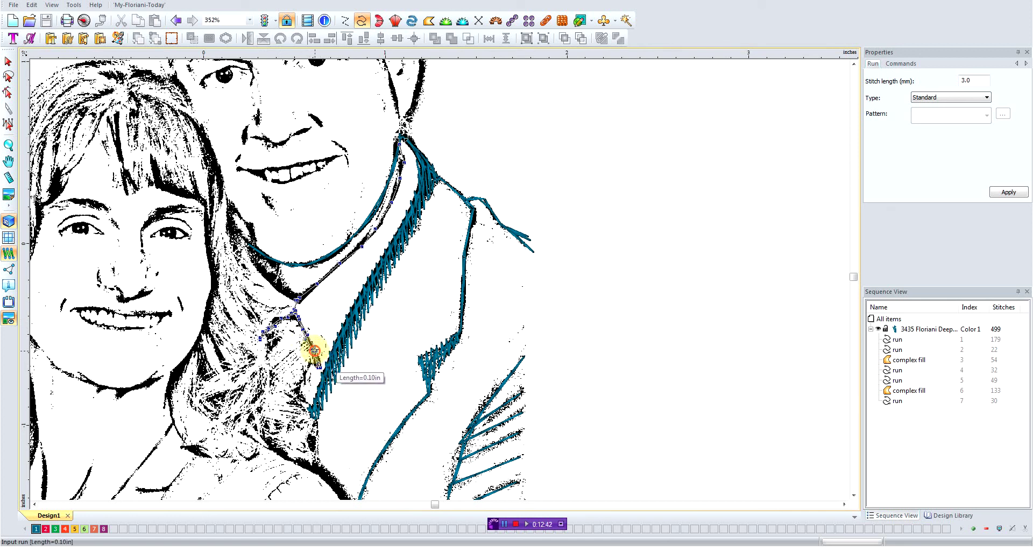
left_click(295, 311)
left_click(299, 296)
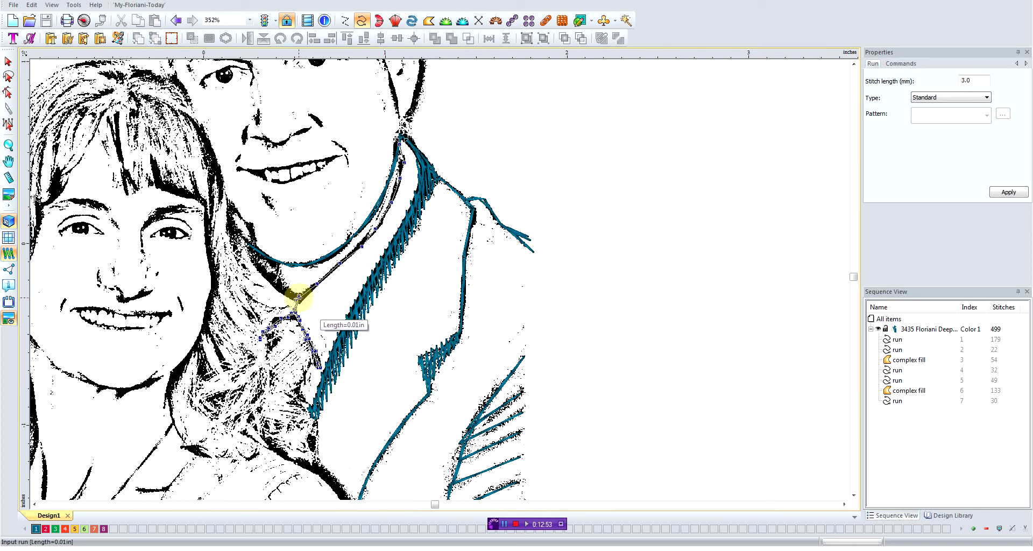
left_click(280, 285)
left_click(268, 275)
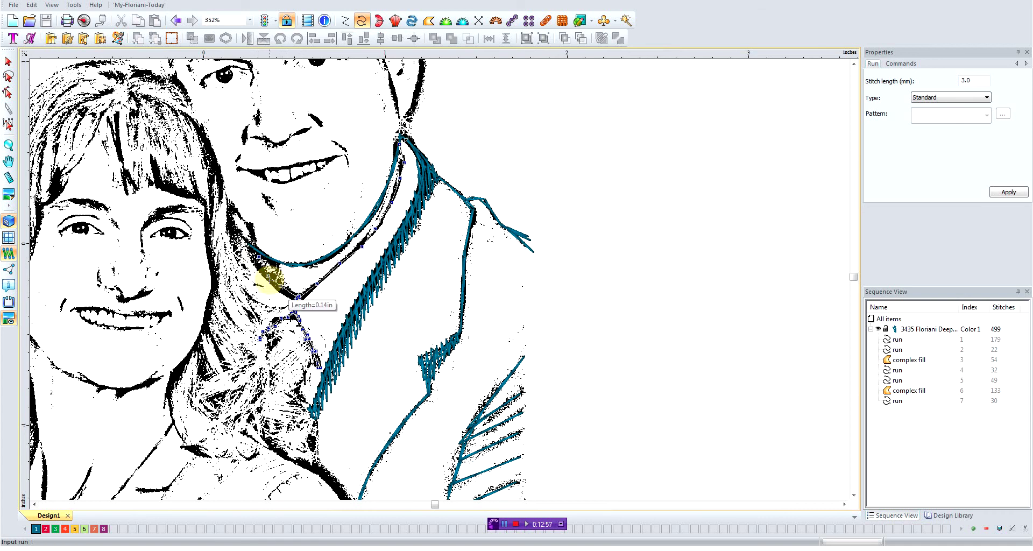
left_click(259, 256)
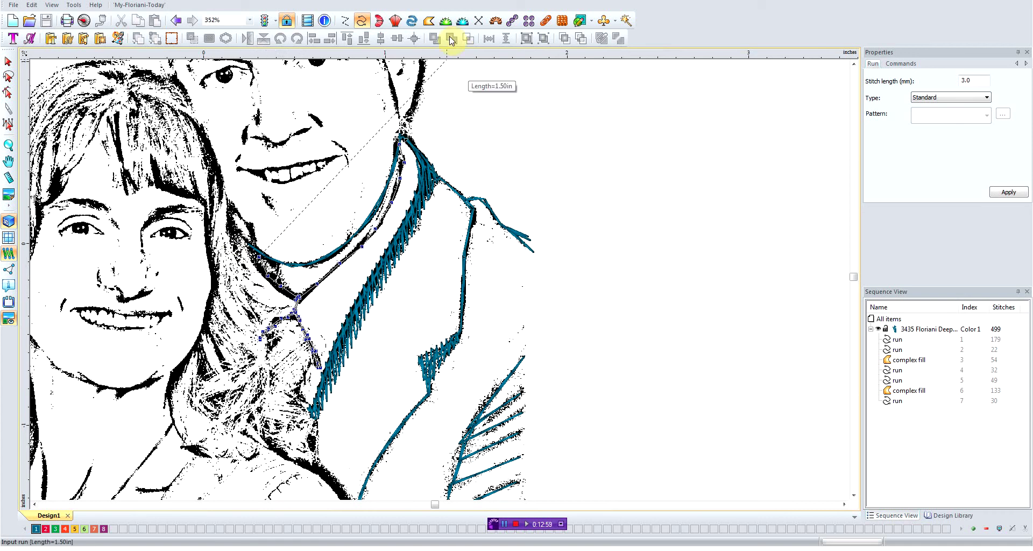
- Start a complex fill outline at the chin shadow and trace it up the collar edge to the top
left_click(429, 21)
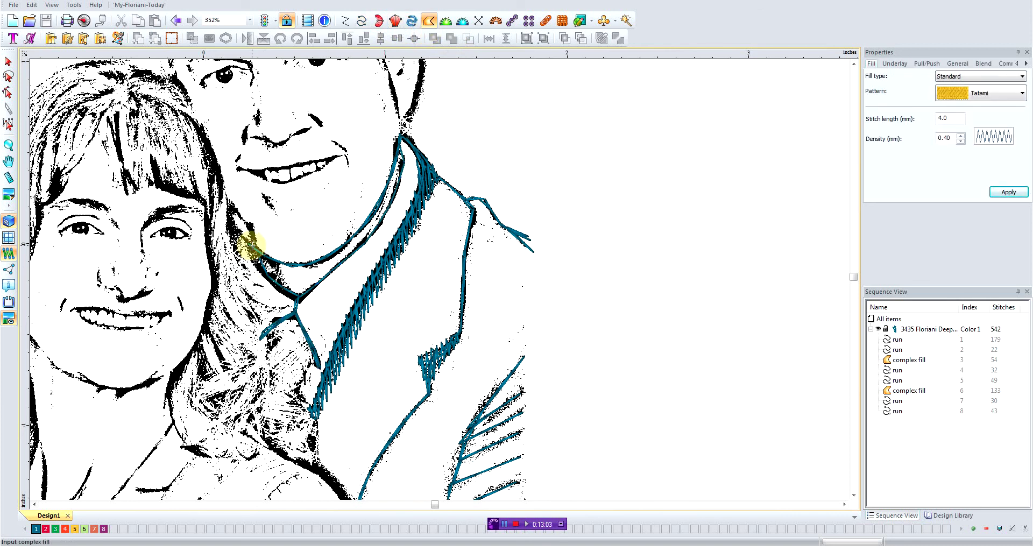
left_click(253, 246)
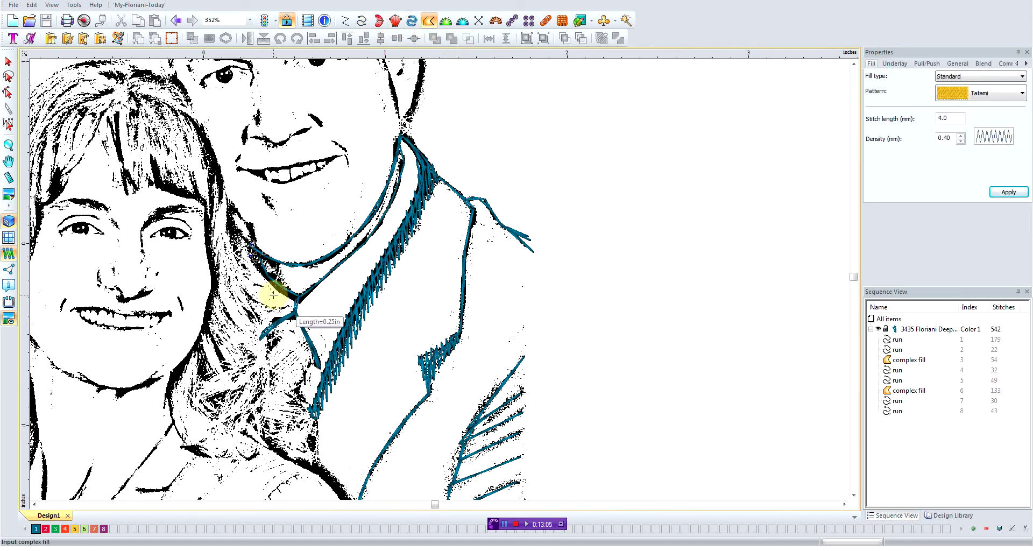
left_click(262, 276)
left_click(284, 296)
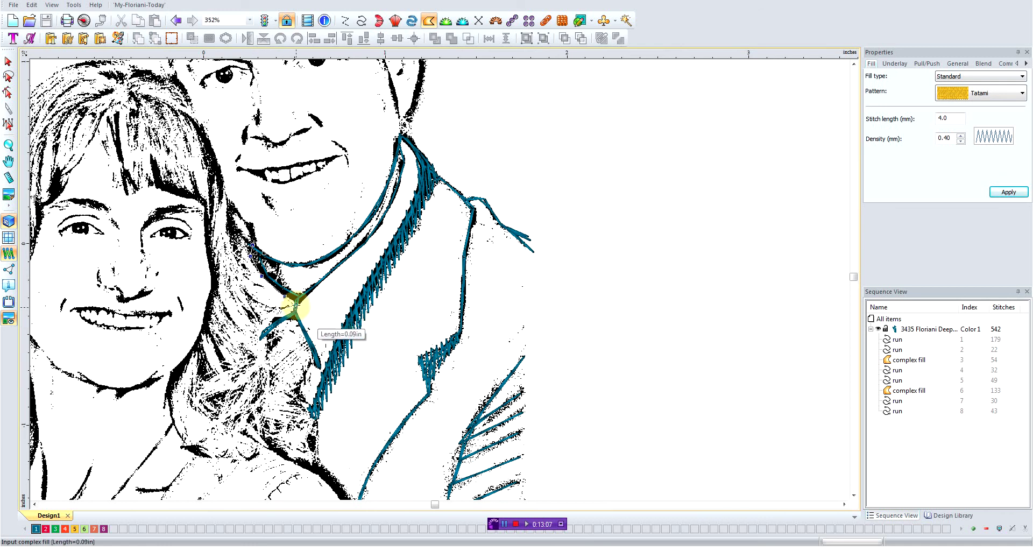
left_click(299, 304)
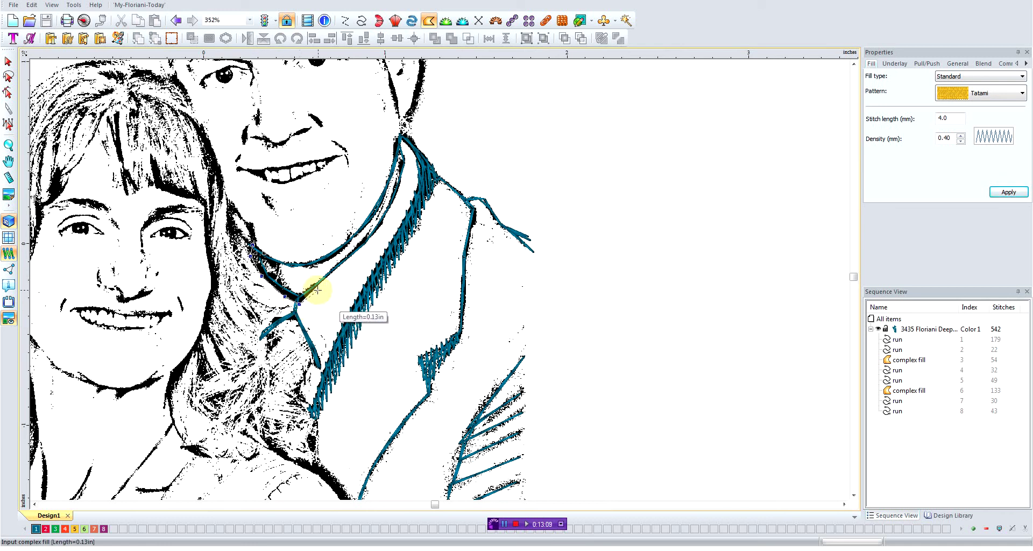
left_click(317, 291)
left_click(350, 261)
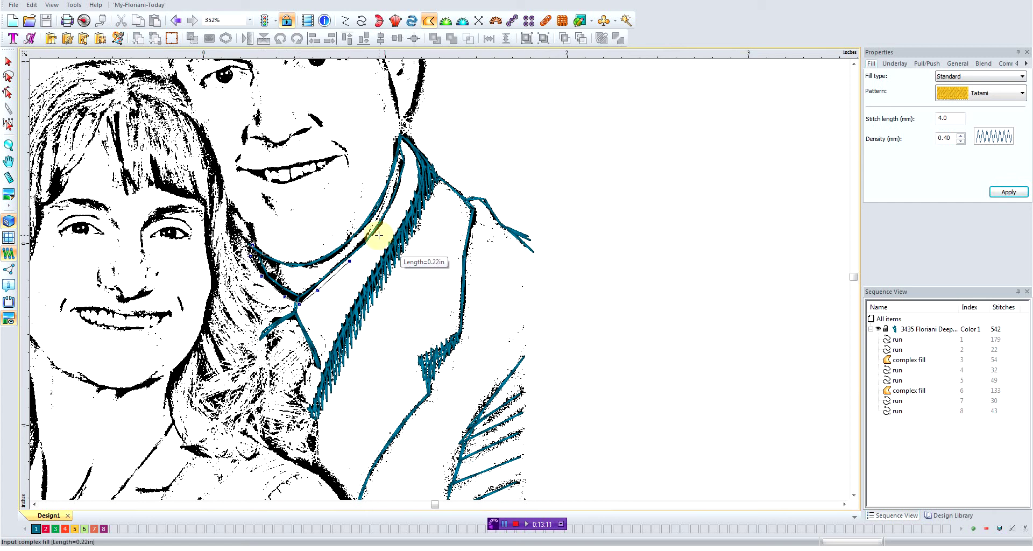
left_click(379, 234)
left_click(397, 197)
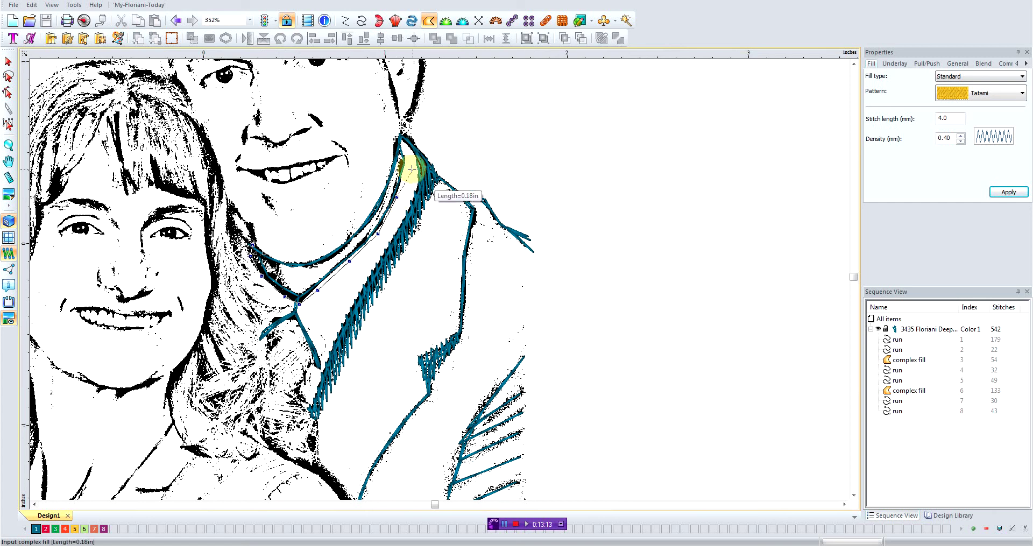
left_click(406, 170)
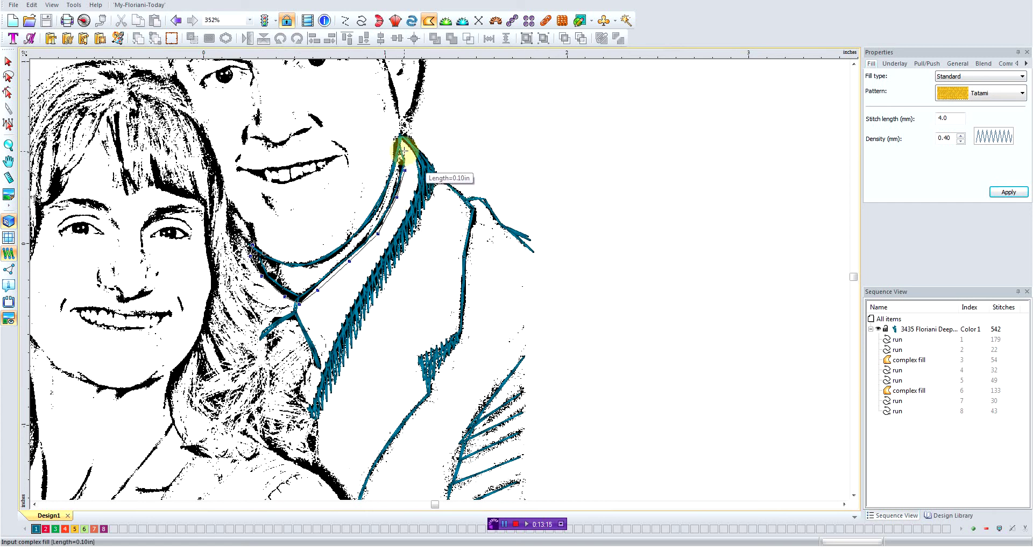
left_click(404, 151)
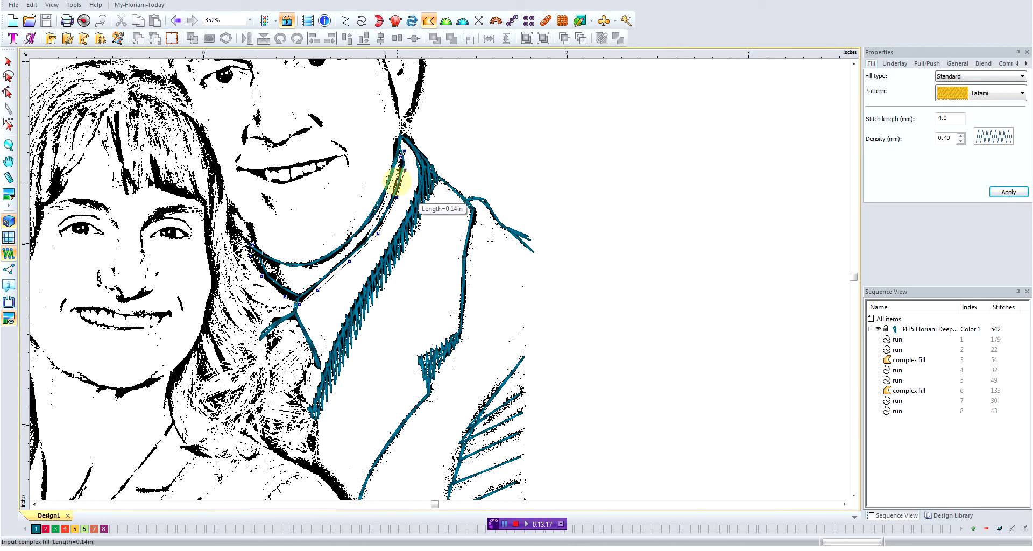
- Trace the outline back down along the neckline and close it, creating a 166-stitch neck-shadow fill
left_click(397, 183)
left_click(396, 196)
left_click(391, 202)
left_click(379, 222)
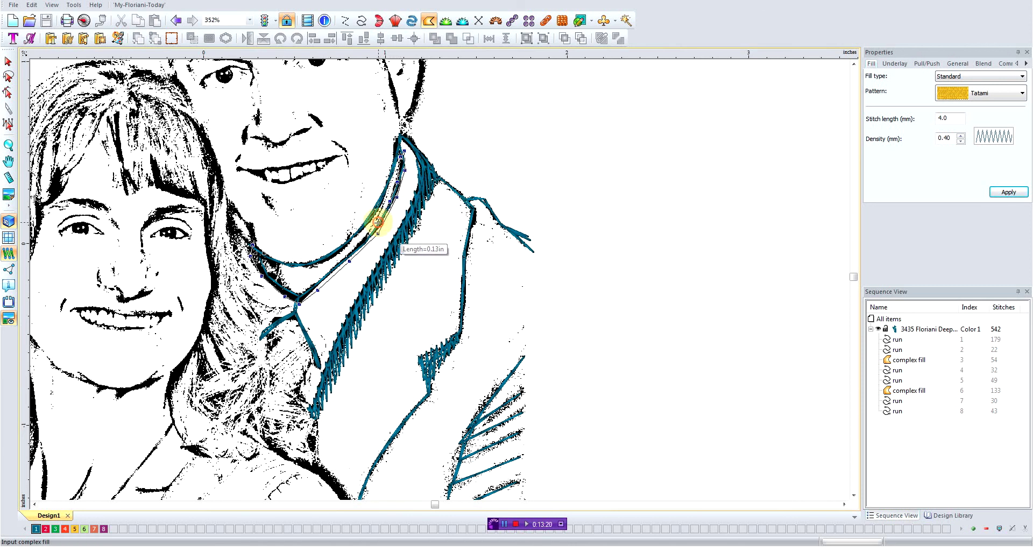
left_click(361, 239)
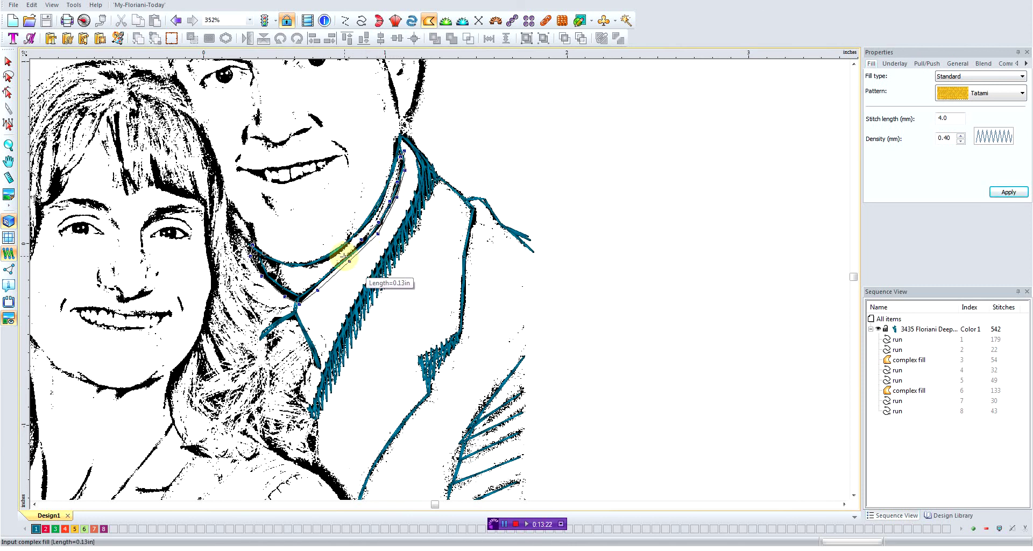
left_click(330, 269)
left_click(314, 283)
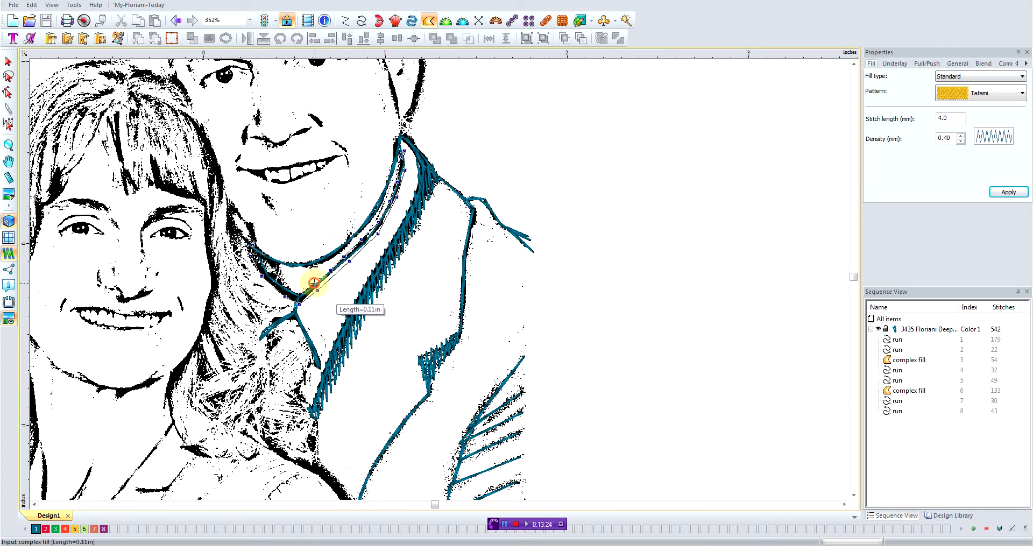
left_click(299, 289)
left_click(287, 282)
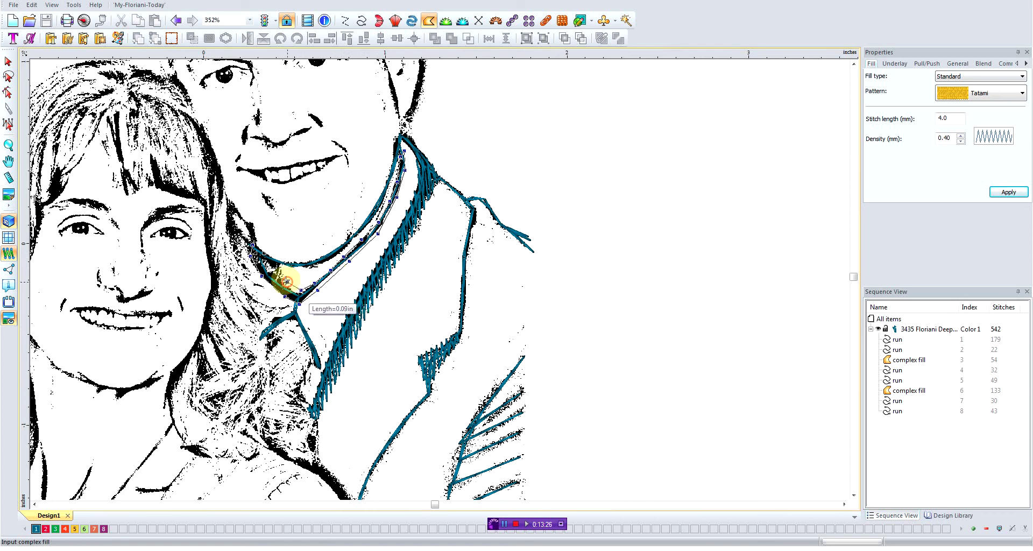
left_click(279, 270)
left_click(268, 259)
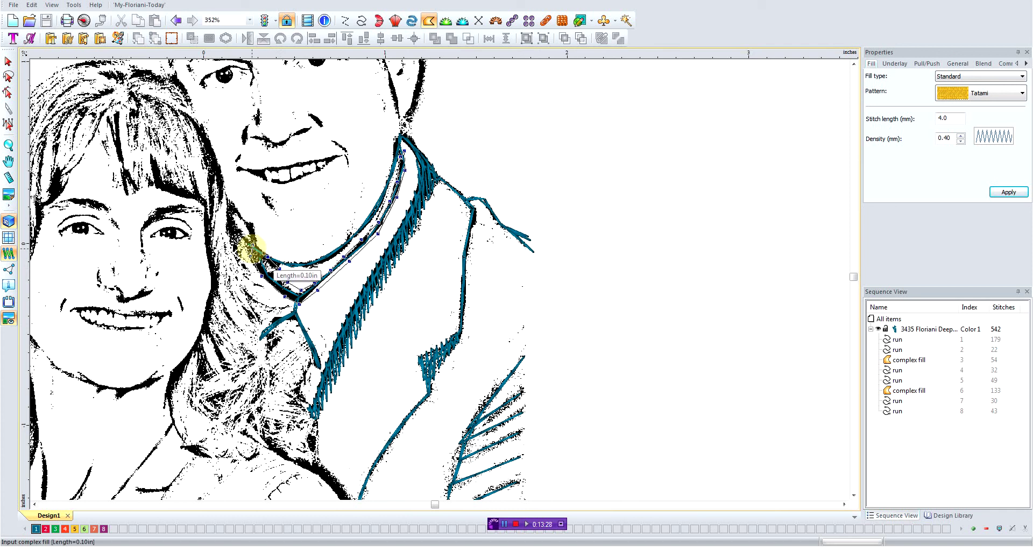
left_click(252, 246)
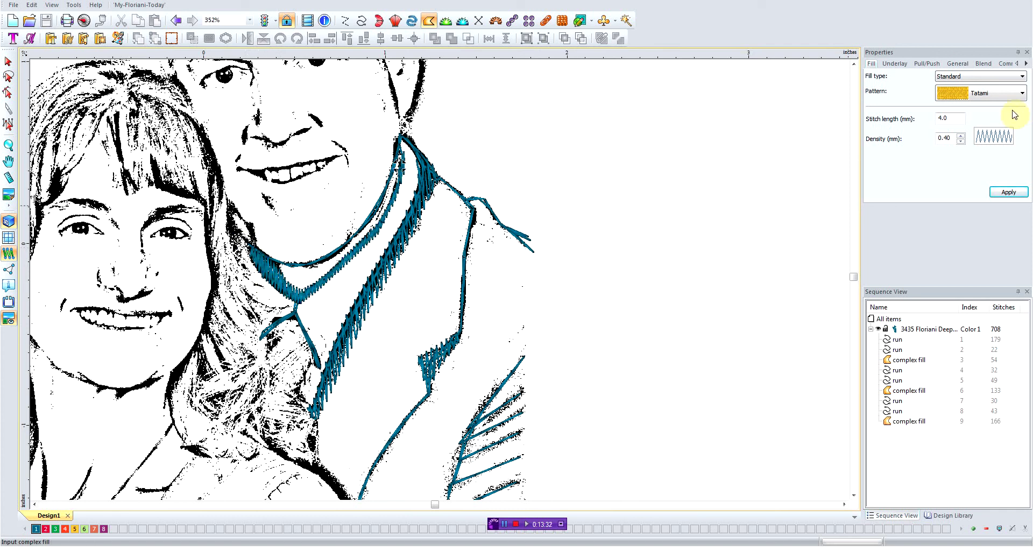
- Raise the fill density setting to 0.70 and apply it
left_click(962, 135)
left_click(961, 135)
left_click(962, 135)
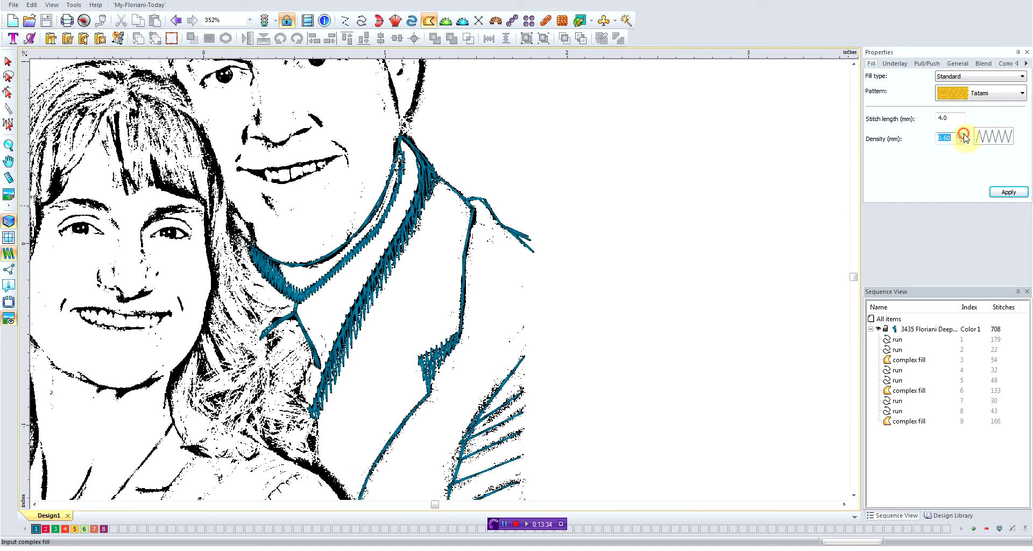
left_click(1000, 192)
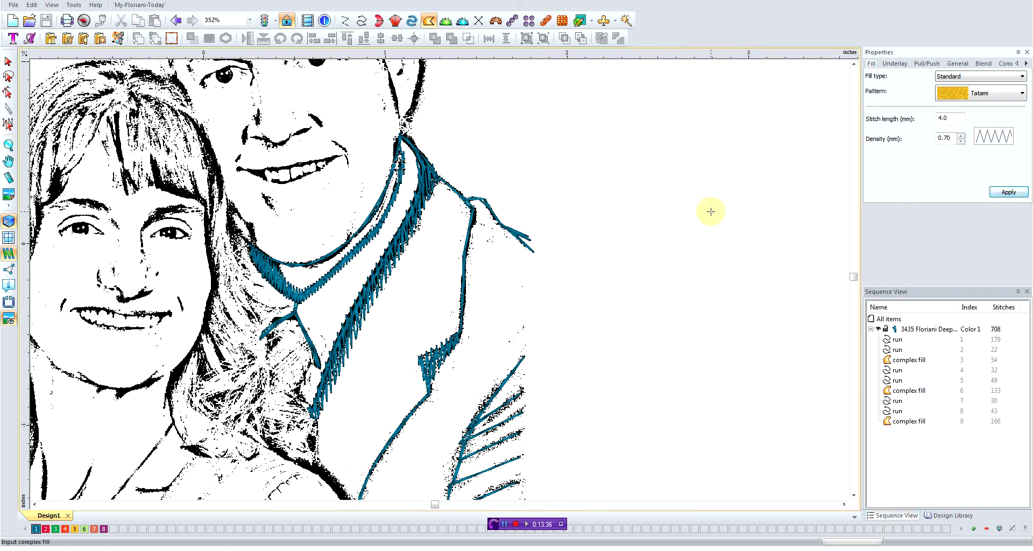
- Select the neck-shadow fill and apply 0.70 mm density, cutting it to 109 stitches
left_click(7, 77)
left_click(294, 303)
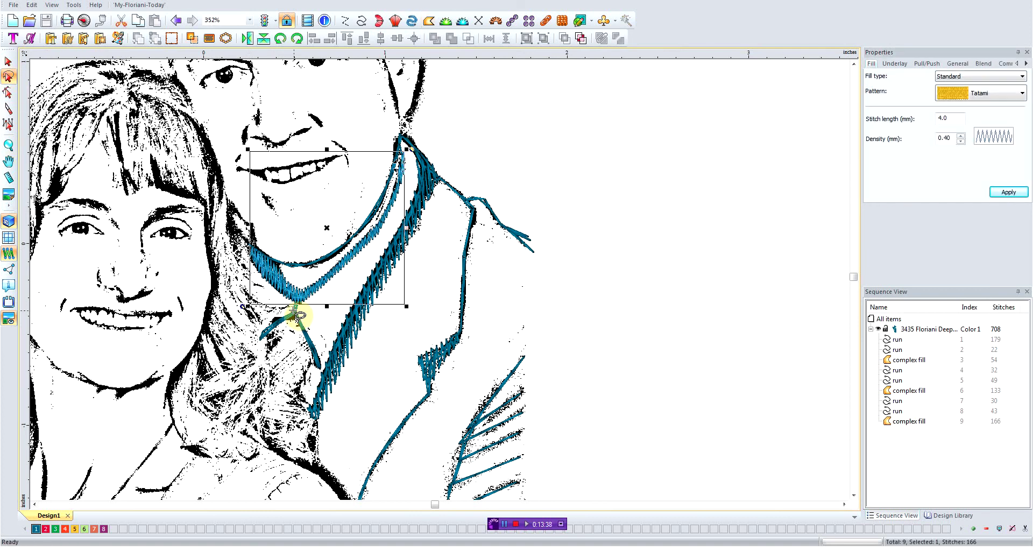
left_click(961, 136)
left_click(962, 135)
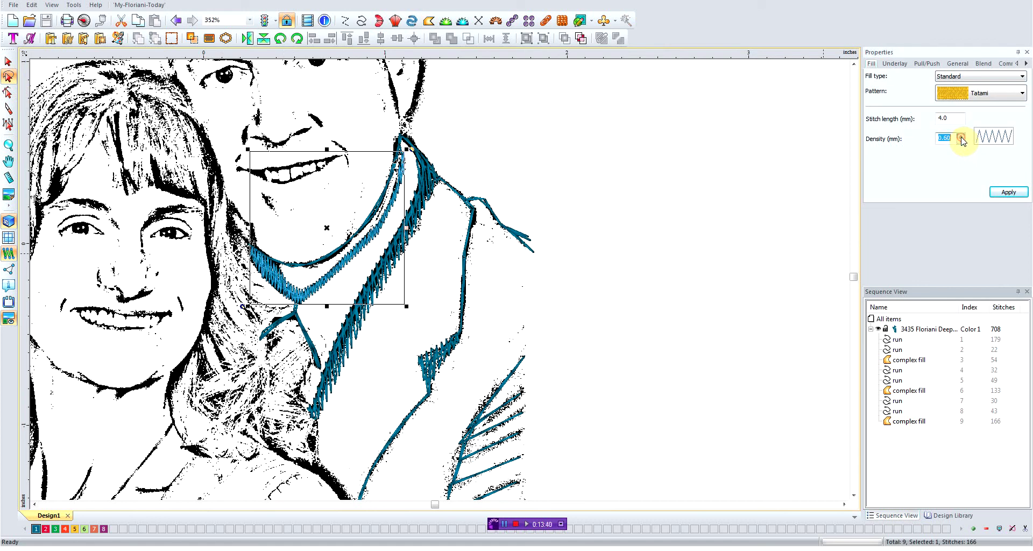
left_click(961, 135)
left_click(1008, 192)
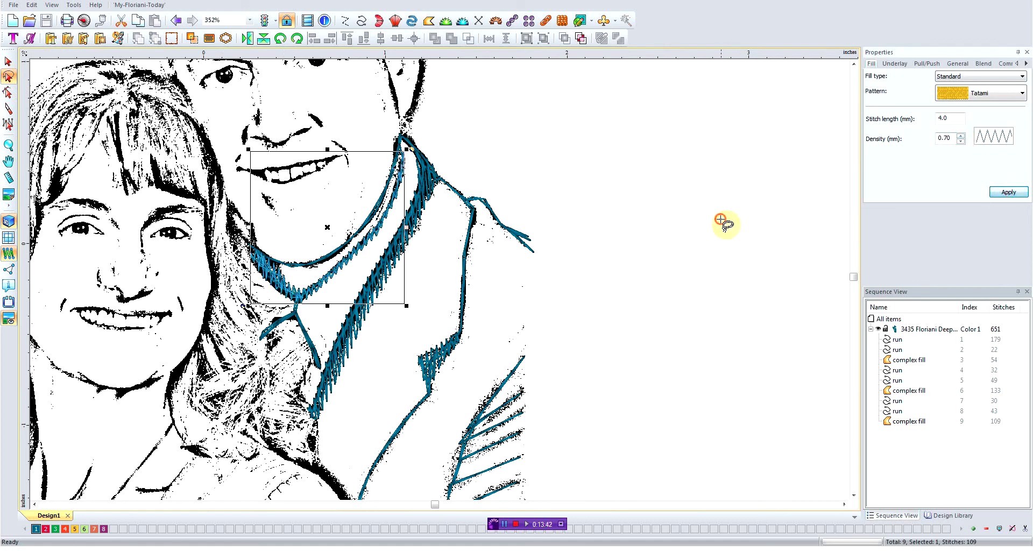
key("Escape")
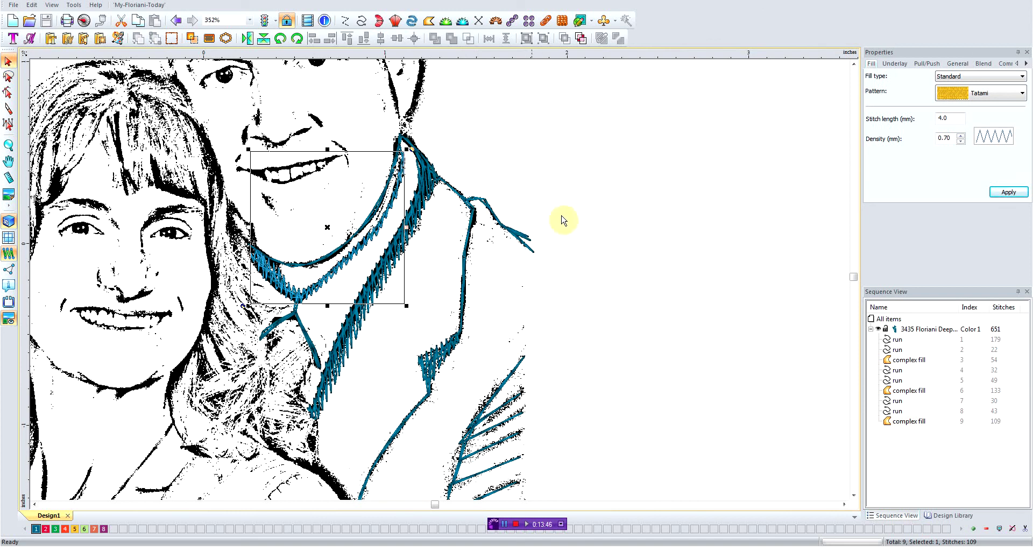
- Deselect the neck-shadow fill and zoom out to view the full 651-stitch design
left_click(644, 183)
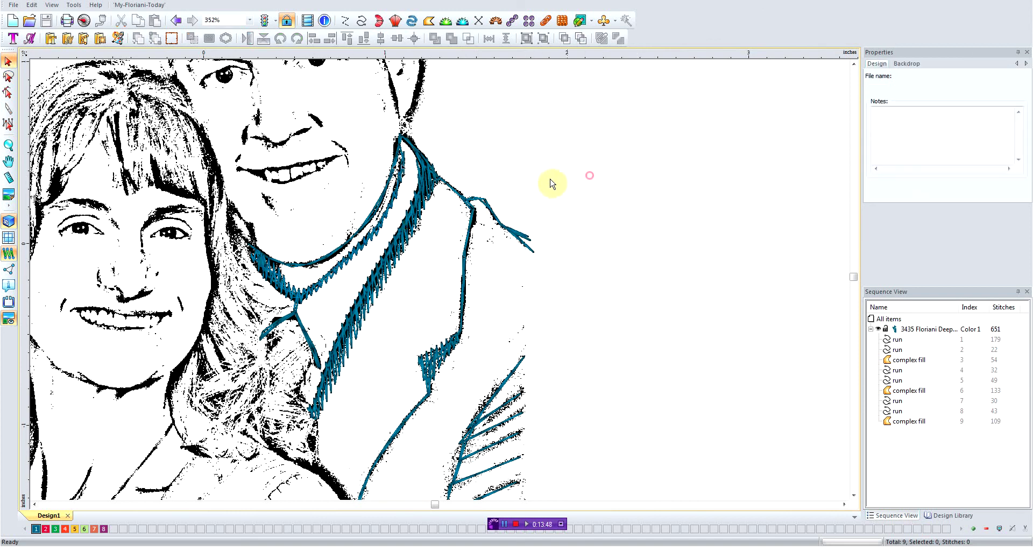
scroll(541, 189, "down", 4)
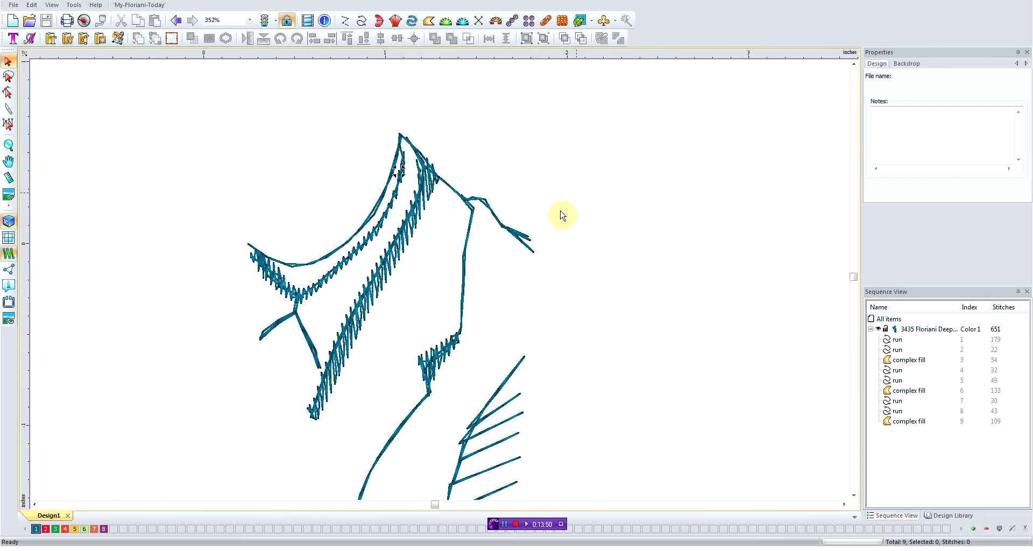